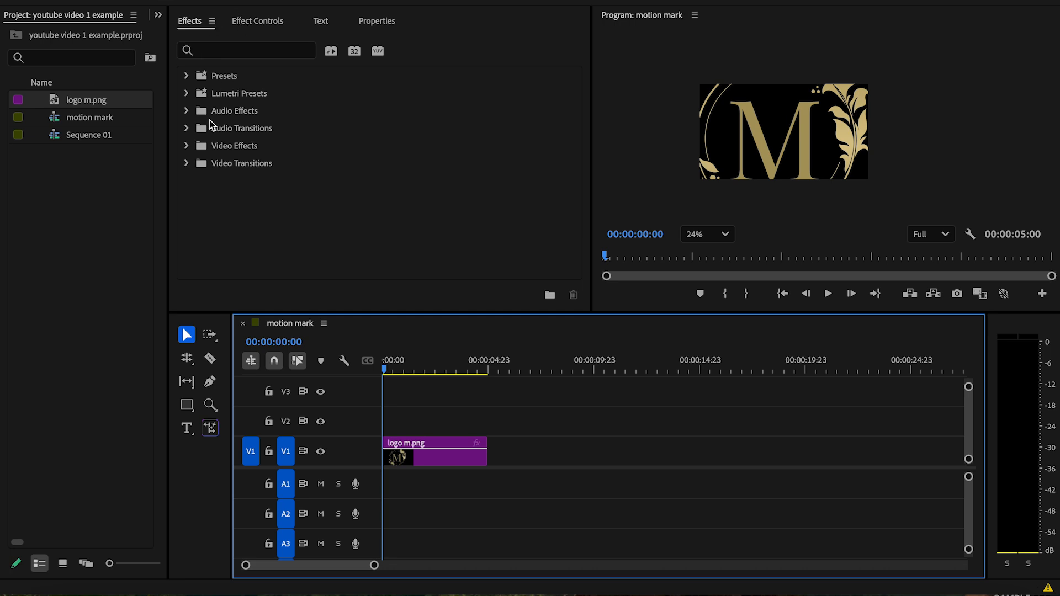
# Search the effects for "transform" and apply the Transform effect to the logo m.png clip on V1
pyautogui.click(271, 21)
pyautogui.click(193, 21)
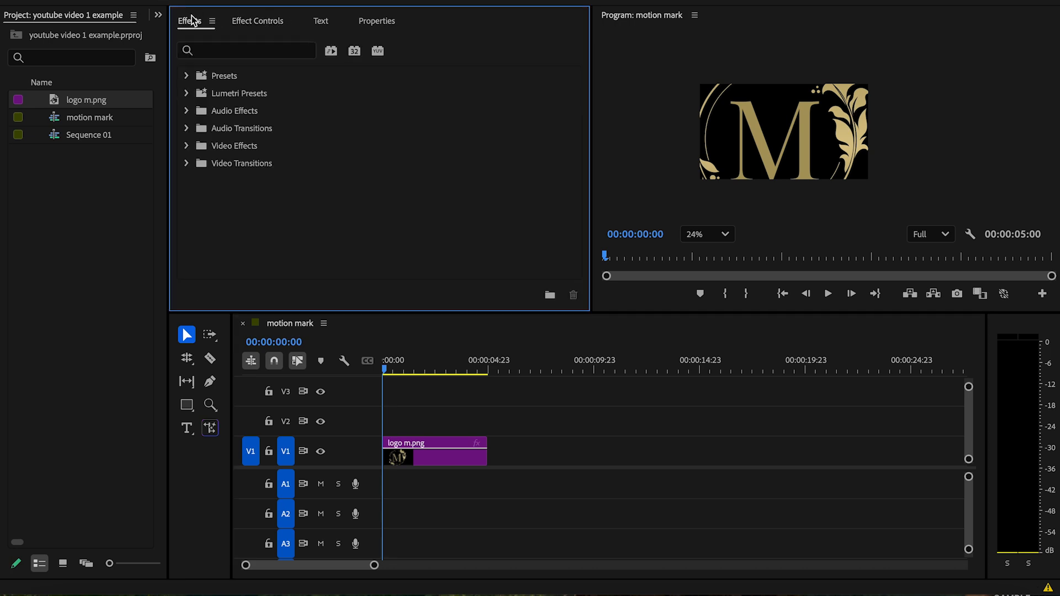
pyautogui.click(214, 50)
pyautogui.write('tran')
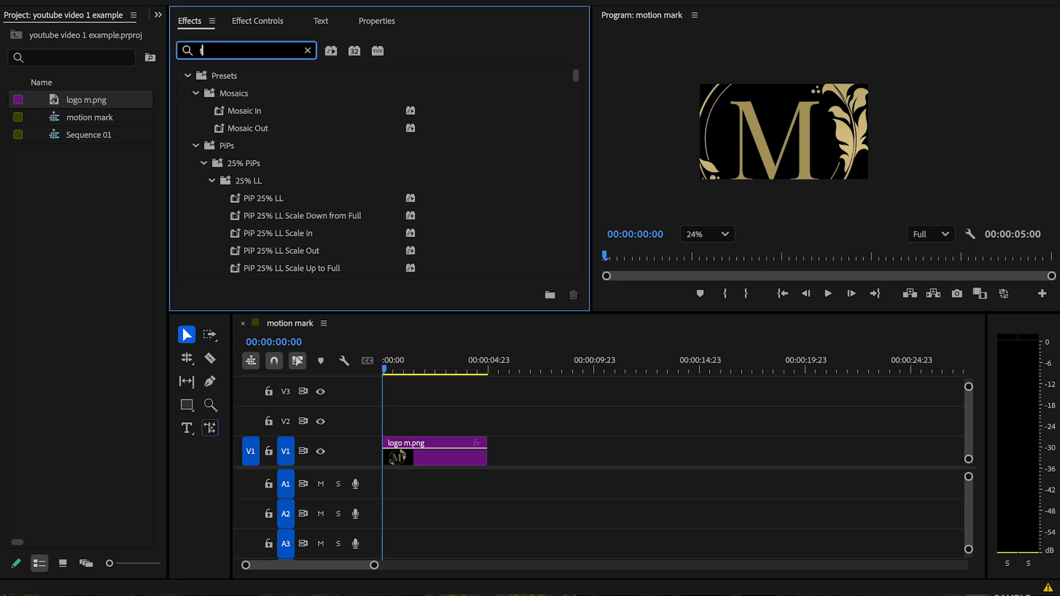
pyautogui.write('s')
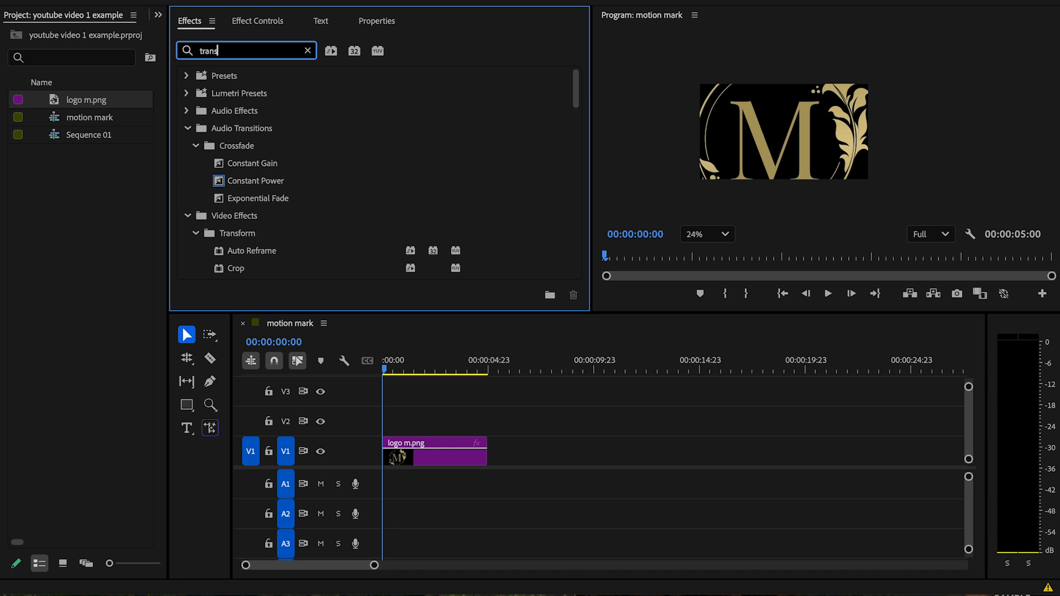
pyautogui.write('fo')
pyautogui.moveTo(290, 255); pyautogui.dragTo(432, 459)
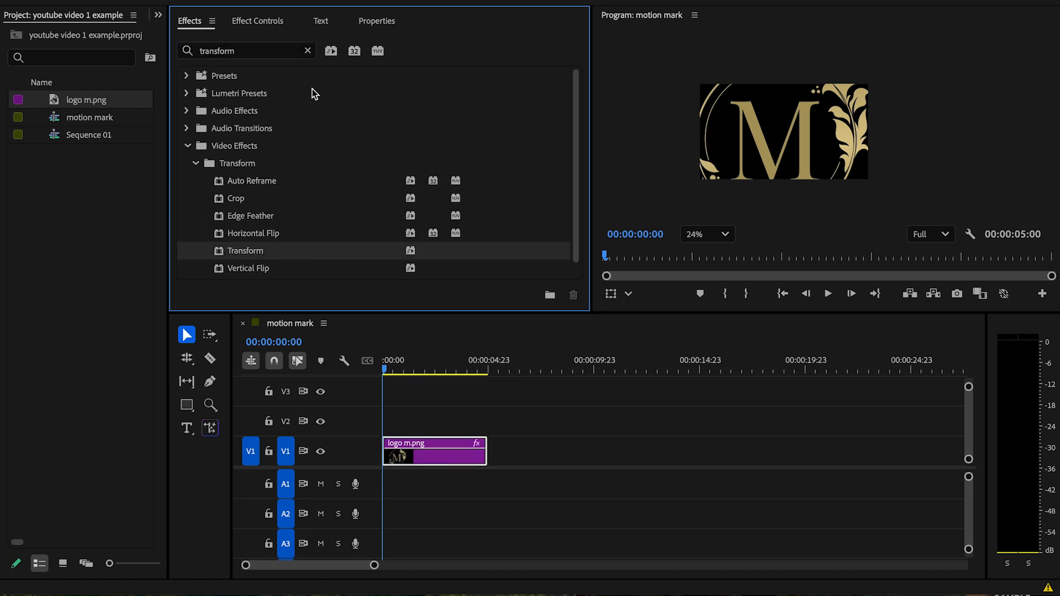
# Set the Scale of the logo clip's Transform effect to 15
pyautogui.click(263, 28)
pyautogui.click(247, 134)
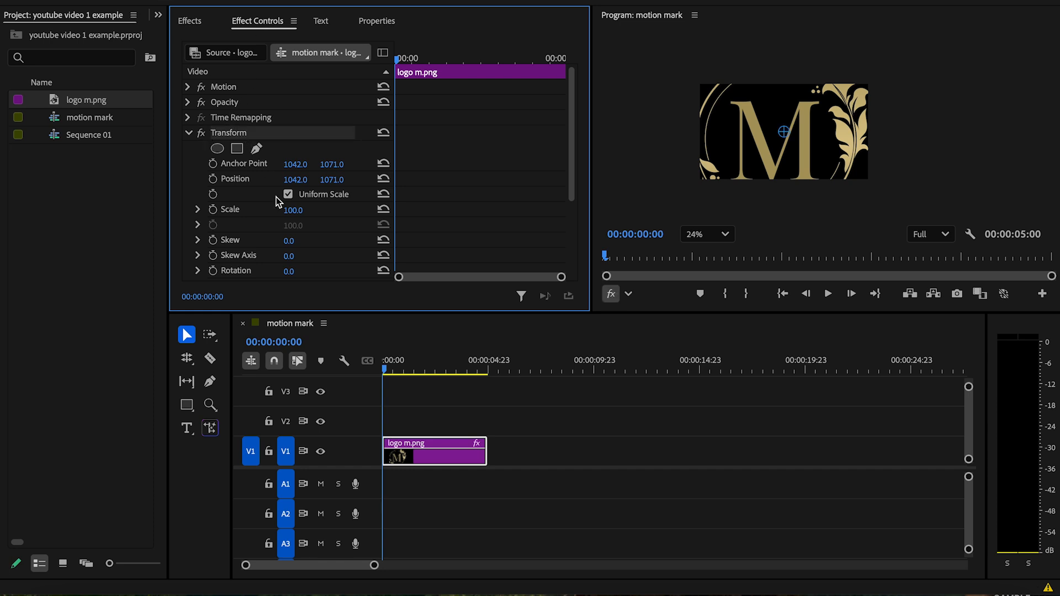
pyautogui.scroll(-4, 276, 197)
pyautogui.moveTo(297, 157); pyautogui.dragTo(304, 154)
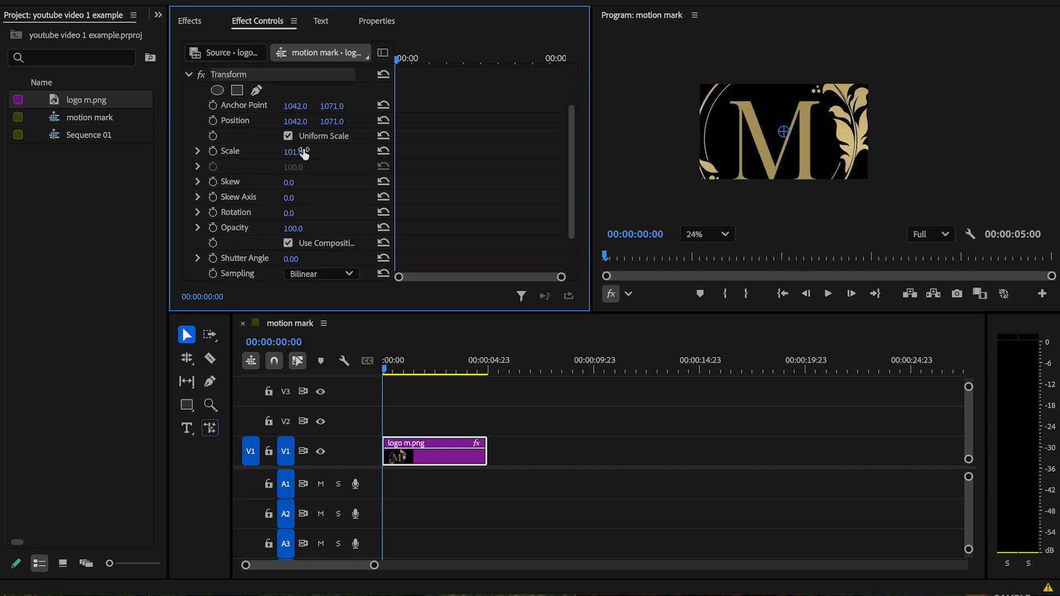
pyautogui.click(295, 153)
pyautogui.write('15')
pyautogui.press('Tab')
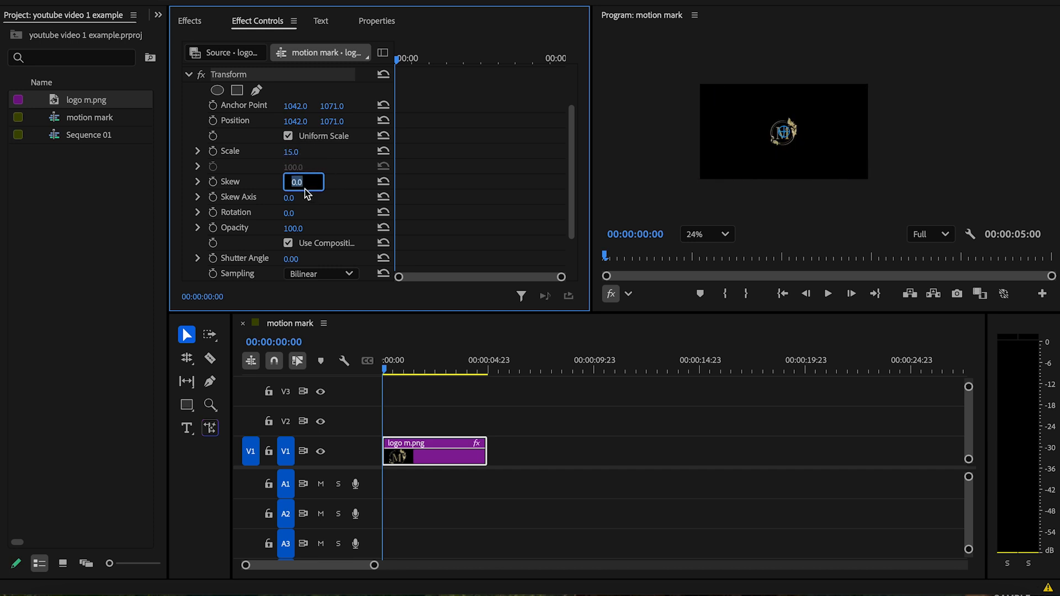
# Try a vertical Position of 900 in the logo's Transform effect
pyautogui.click(334, 122)
pyautogui.write('9')
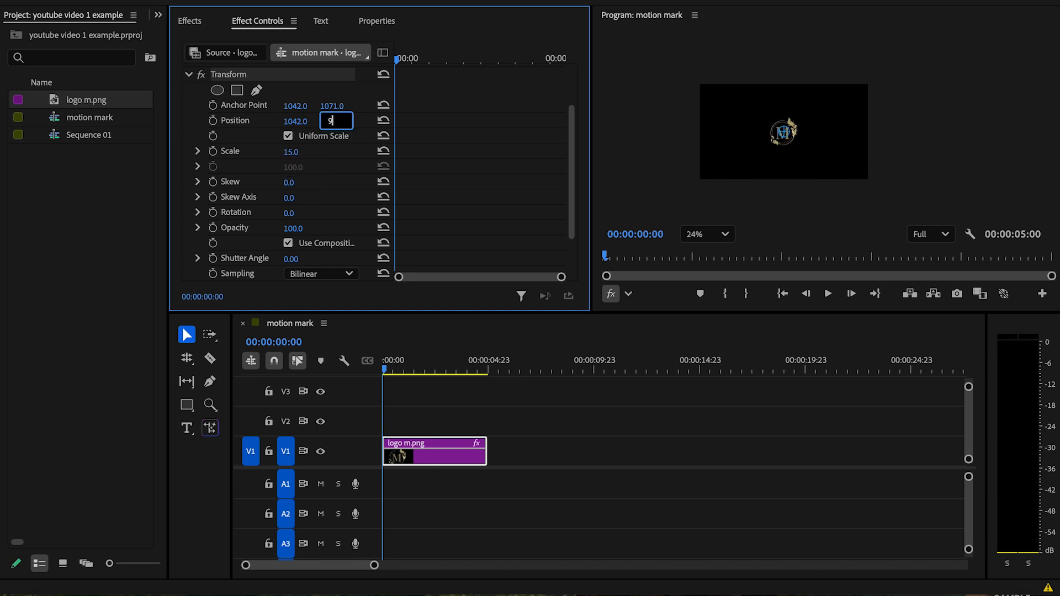
pyautogui.write('00')
pyautogui.press('Tab')
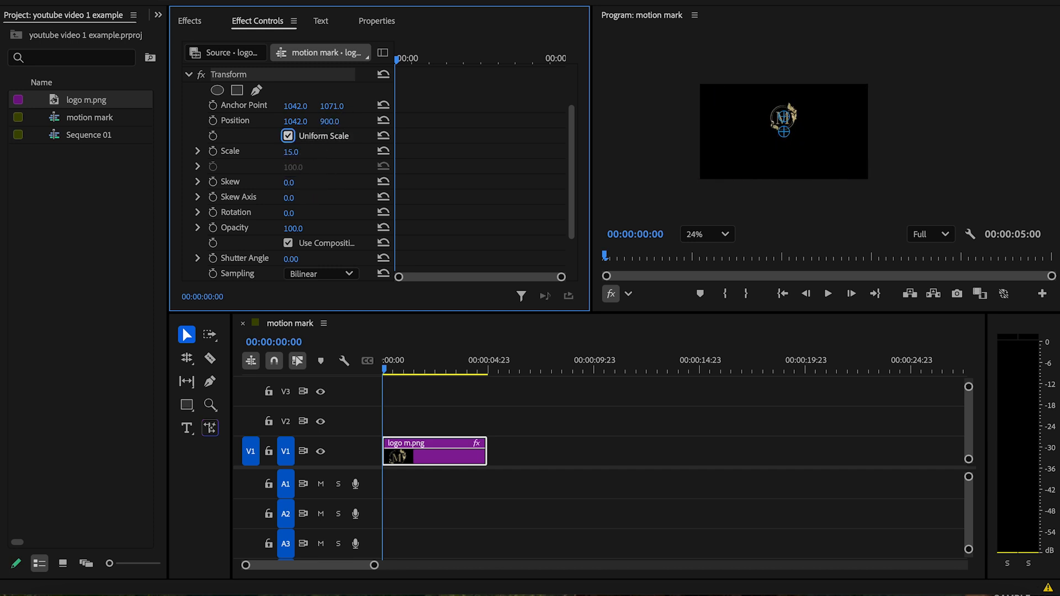
# Set the vertical Position of the logo's Transform effect to 1250
pyautogui.click(337, 120)
pyautogui.write('1')
pyautogui.press('Tab')
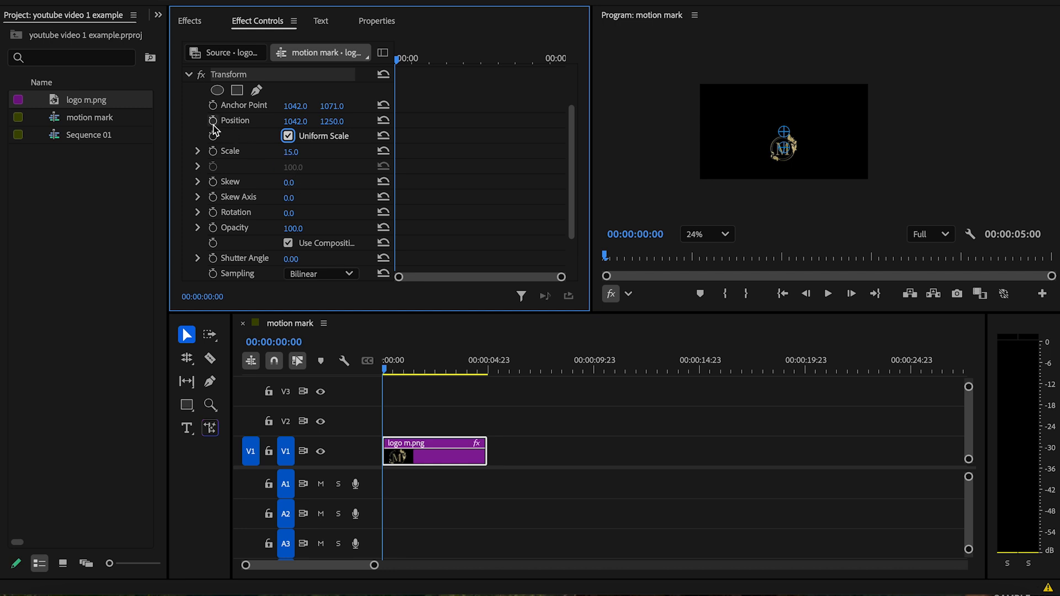
# Turn on keyframing for the Transform Scale and set it to 0 at the start of the logo clip
pyautogui.click(214, 153)
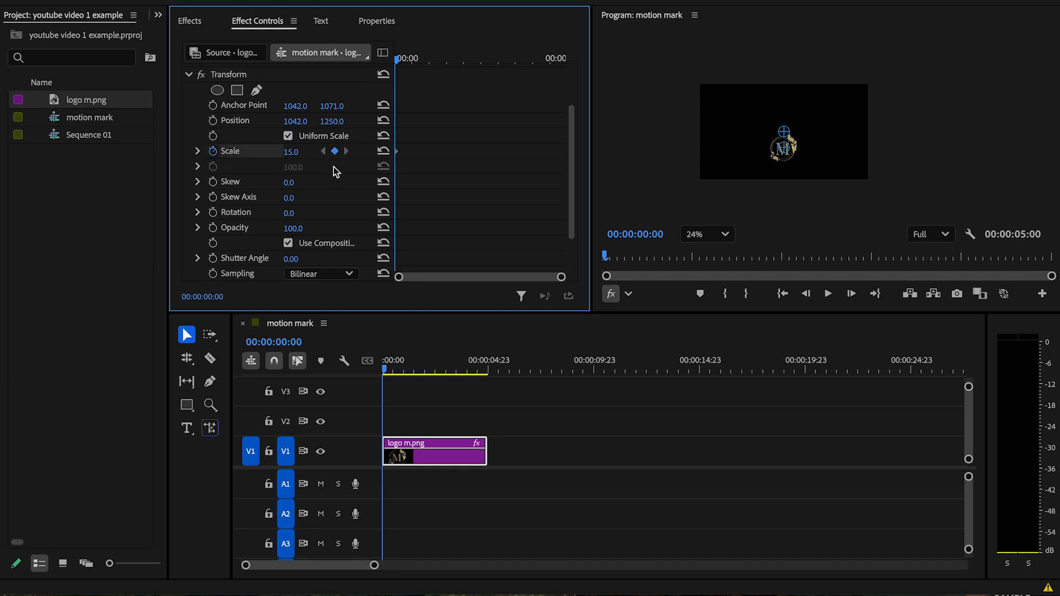
pyautogui.click(303, 150)
pyautogui.write('0')
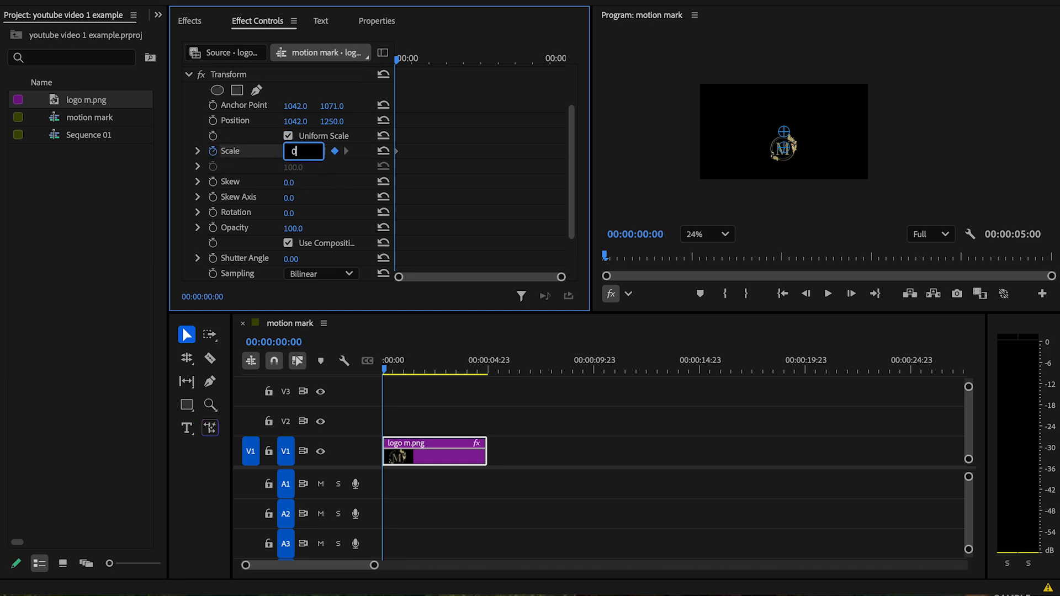
pyautogui.press('Tab')
# Add a Transform Scale keyframe of 15 at 00:00:01:11 on the logo clip
pyautogui.moveTo(388, 377); pyautogui.dragTo(414, 378)
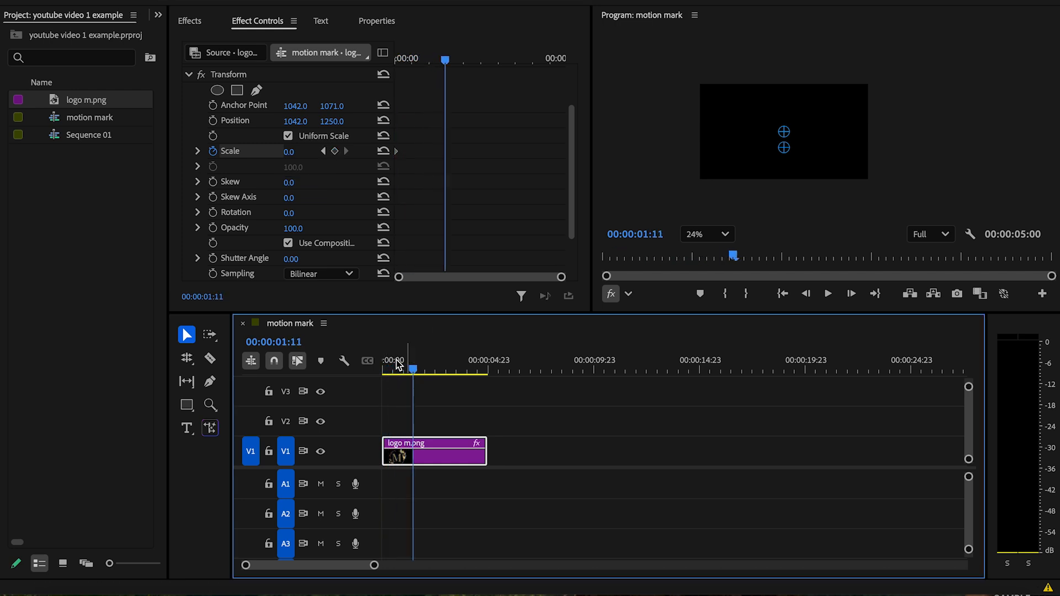
pyautogui.click(285, 152)
pyautogui.write('15')
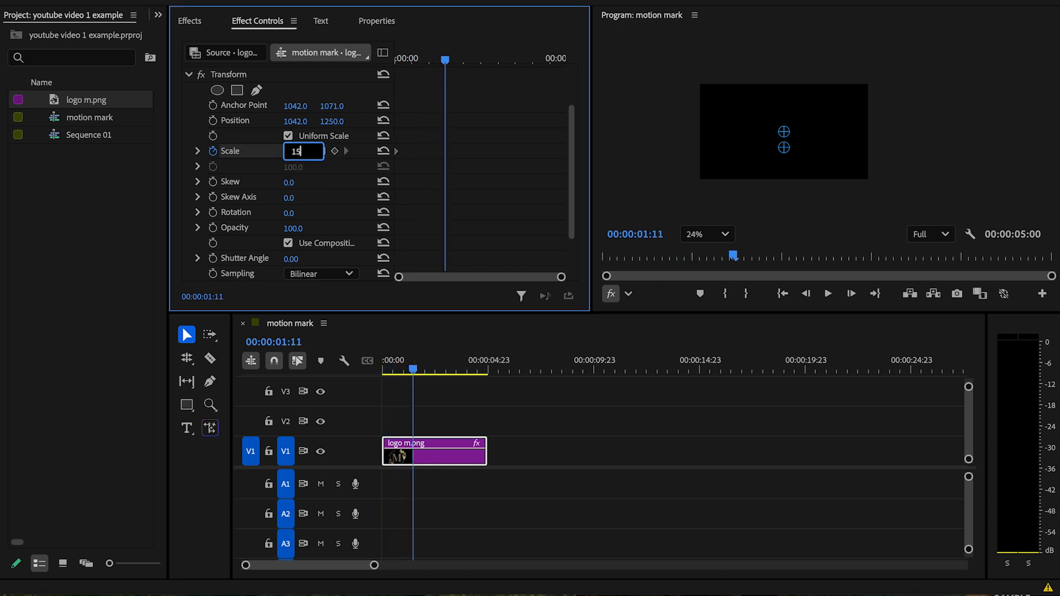
pyautogui.press('Tab')
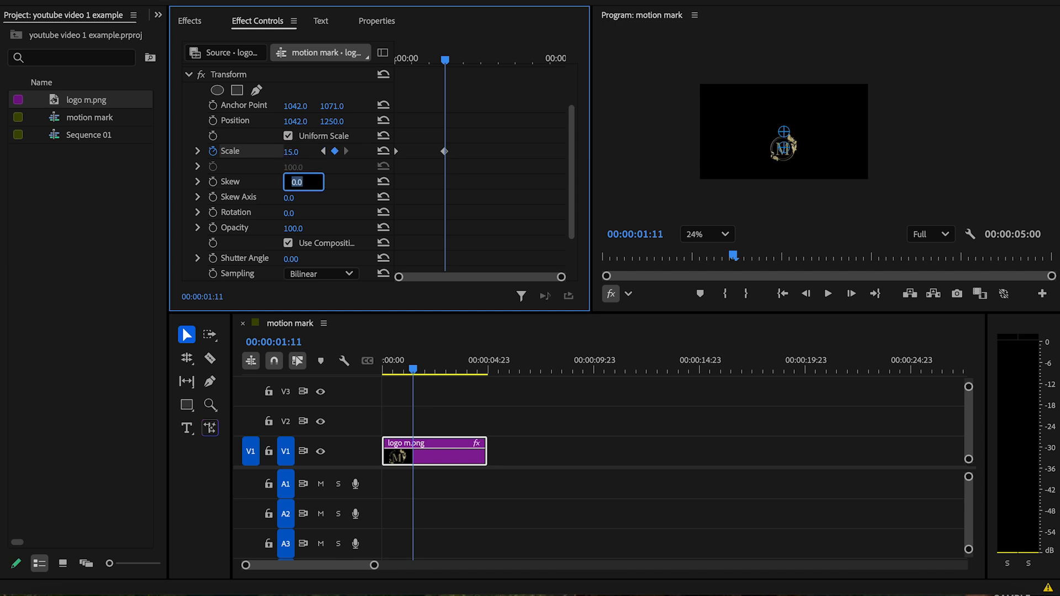
# Turn on keyframing for the logo's Transform Position at 00:00:02:01
pyautogui.click(418, 371)
pyautogui.moveTo(422, 376); pyautogui.dragTo(427, 376)
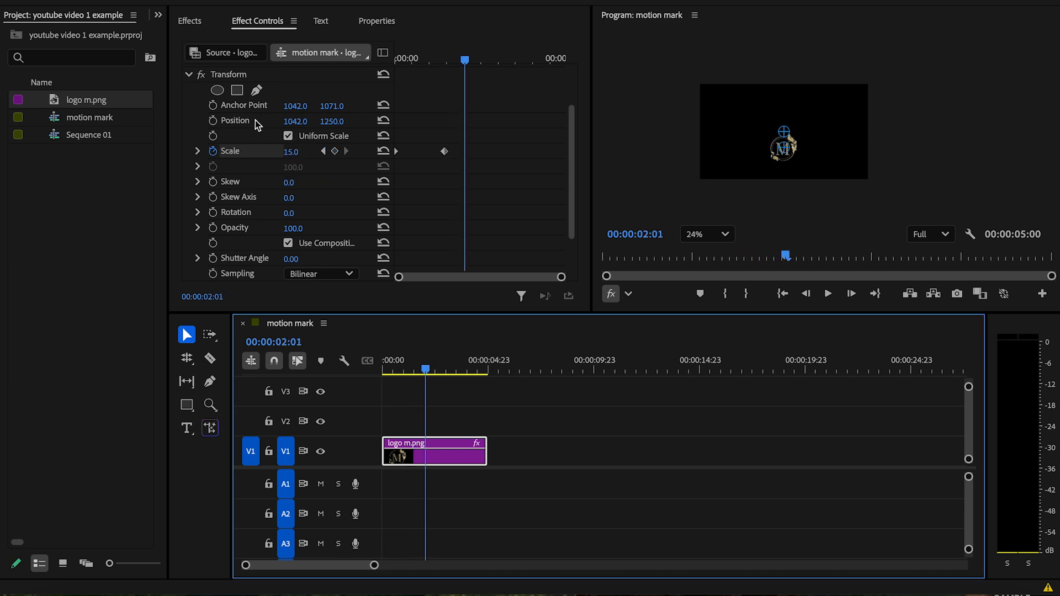
pyautogui.click(213, 120)
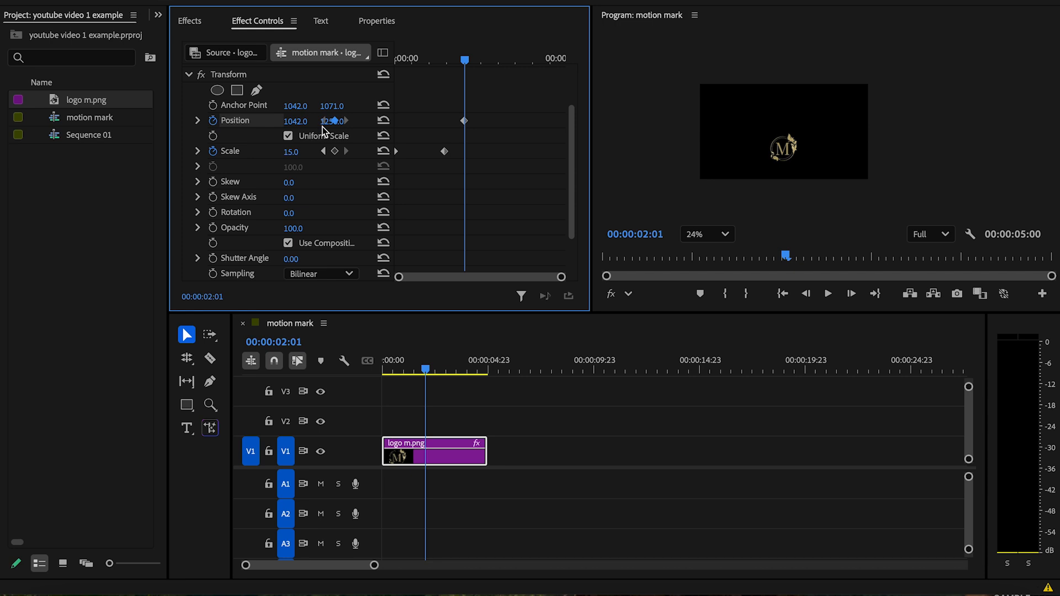
# Add a Position keyframe at 00:00:02:22 with a vertical value of 1072, raising the logo to the frame's centre
pyautogui.moveTo(423, 371); pyautogui.dragTo(445, 374)
pyautogui.click(337, 120)
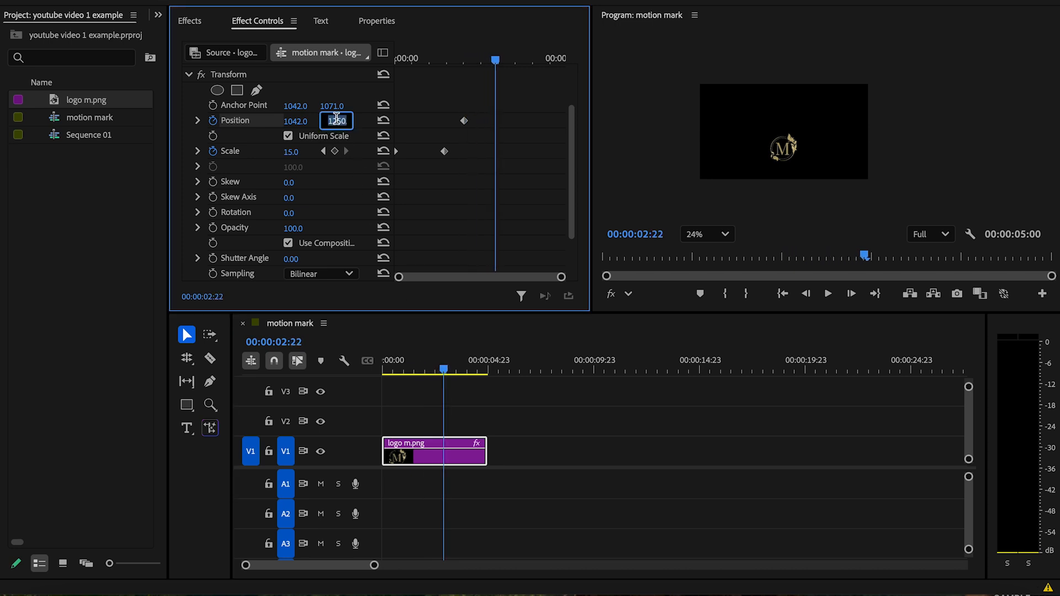
pyautogui.write('1')
pyautogui.press('Tab')
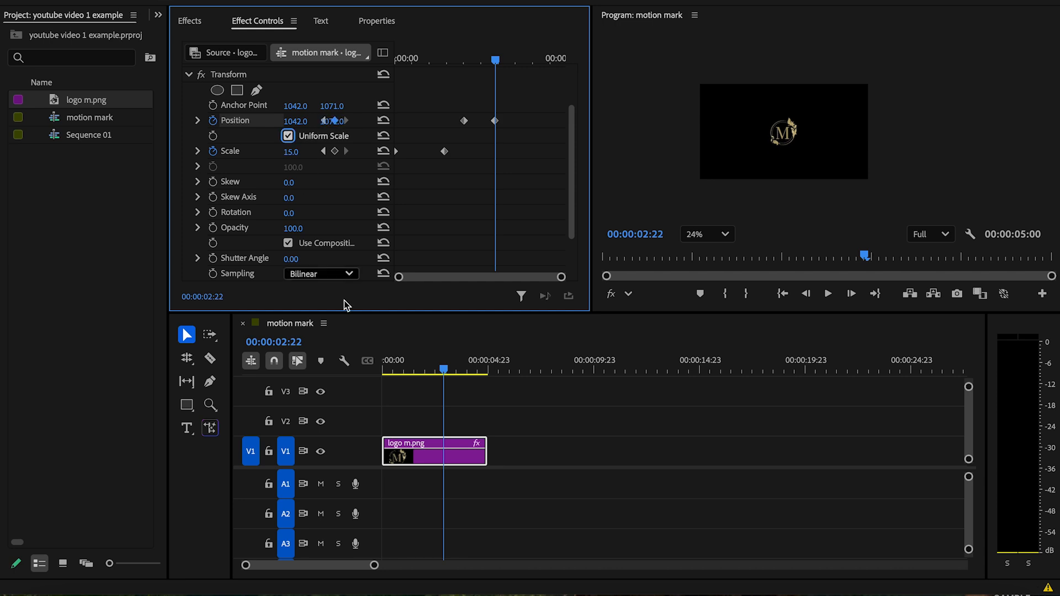
# Play the sequence from the start to preview the logo animation
pyautogui.moveTo(439, 373); pyautogui.dragTo(364, 368)
pyautogui.press('space')
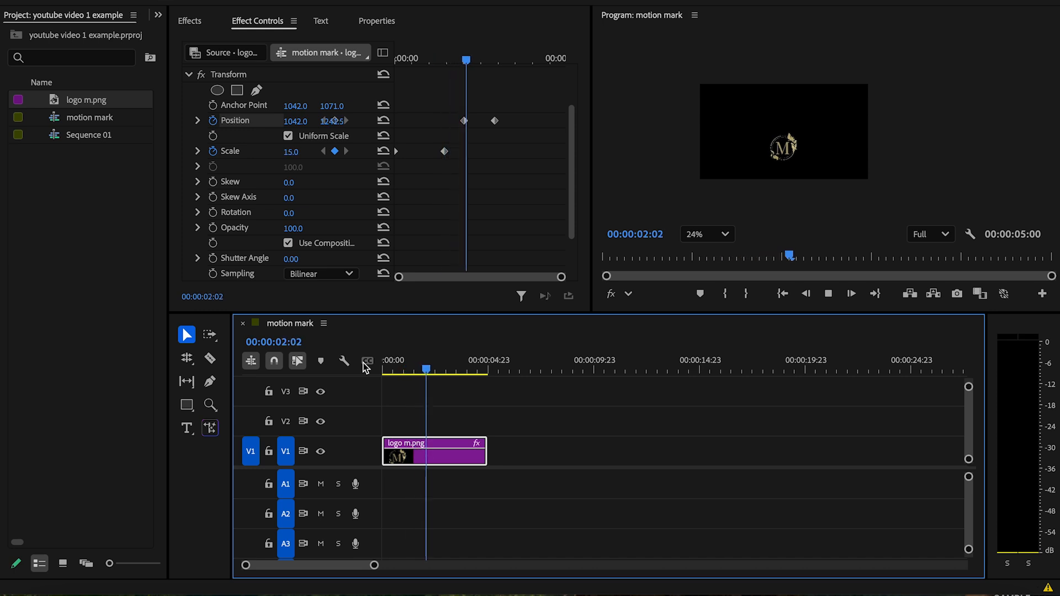
pyautogui.press('space')
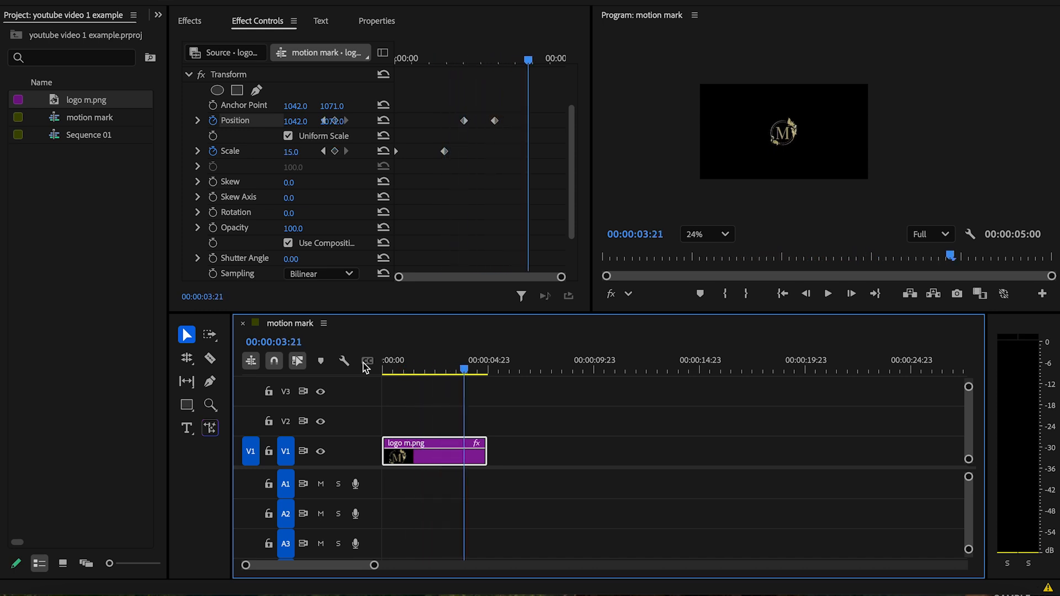
# Add the title text "Motion Mark" below the logo at 00:00:03:02
pyautogui.moveTo(465, 371)
pyautogui.mouseDown()
pyautogui.moveTo(424, 371)
pyautogui.moveTo(449, 370)
pyautogui.mouseUp()
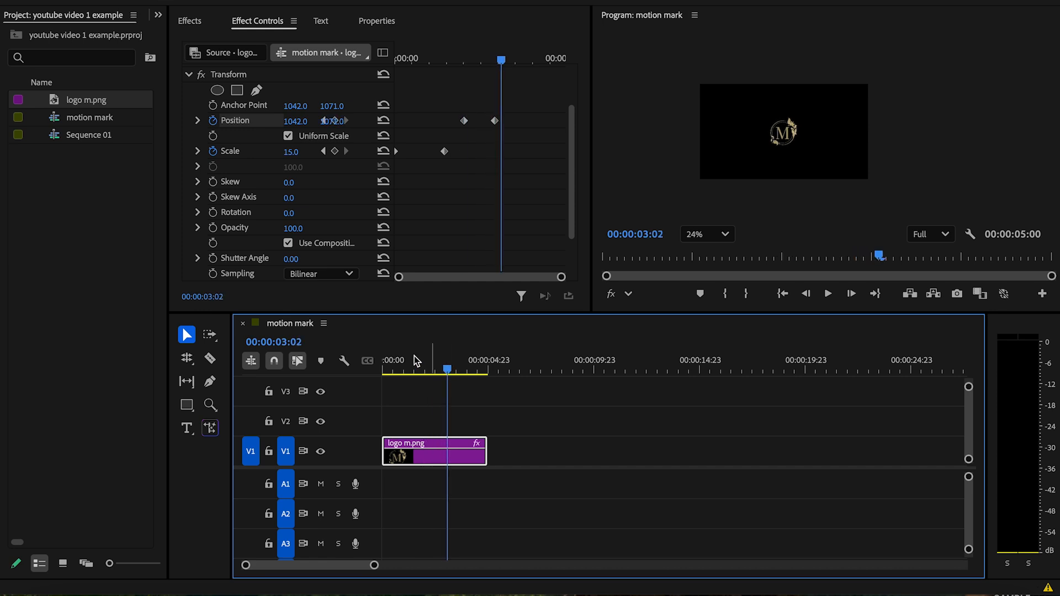
pyautogui.click(187, 428)
pyautogui.click(500, 394)
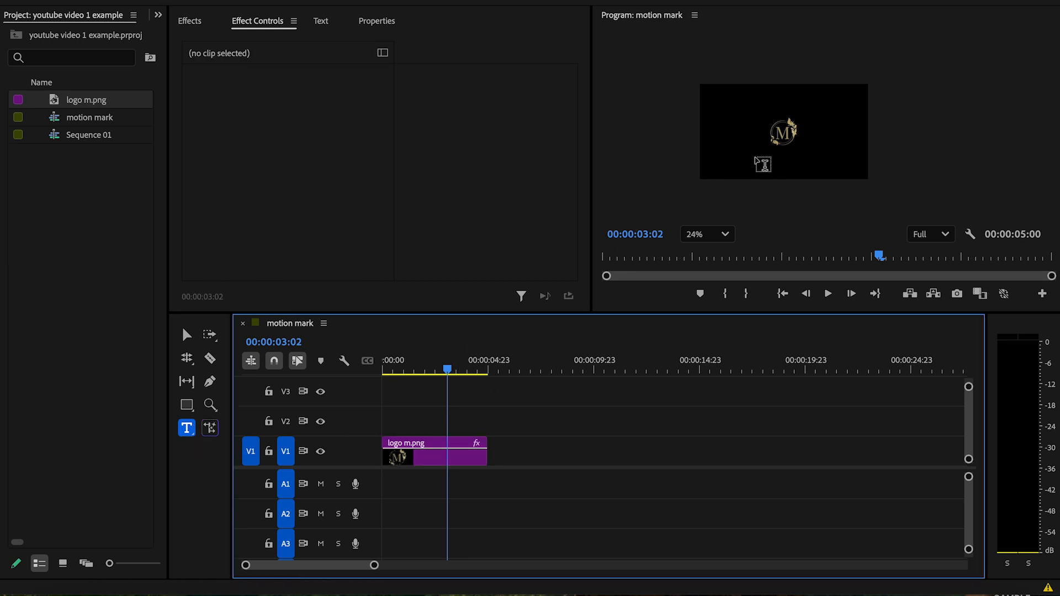
pyautogui.click(755, 156)
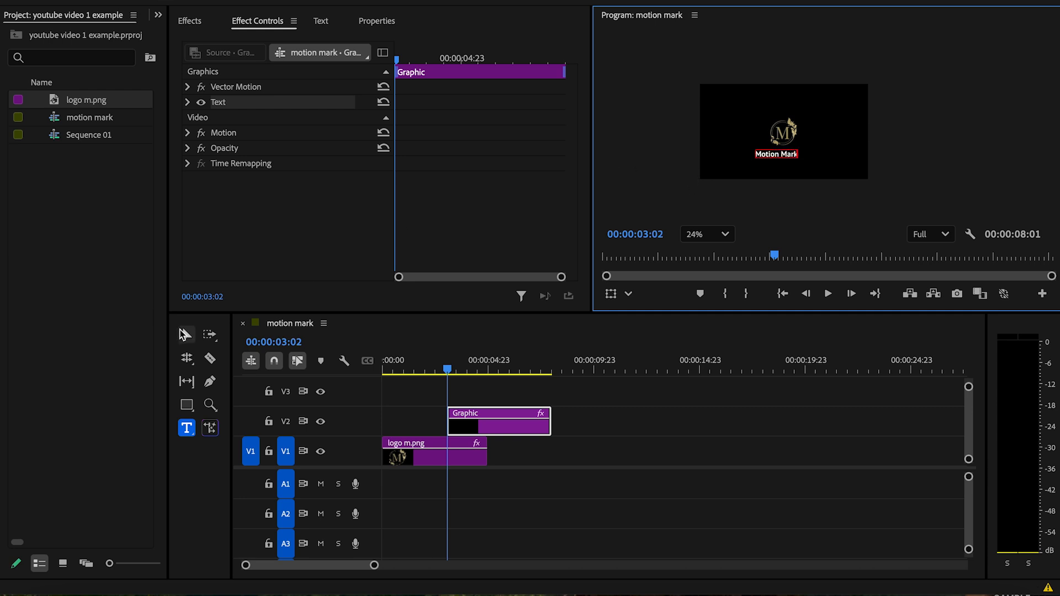
pyautogui.click(187, 334)
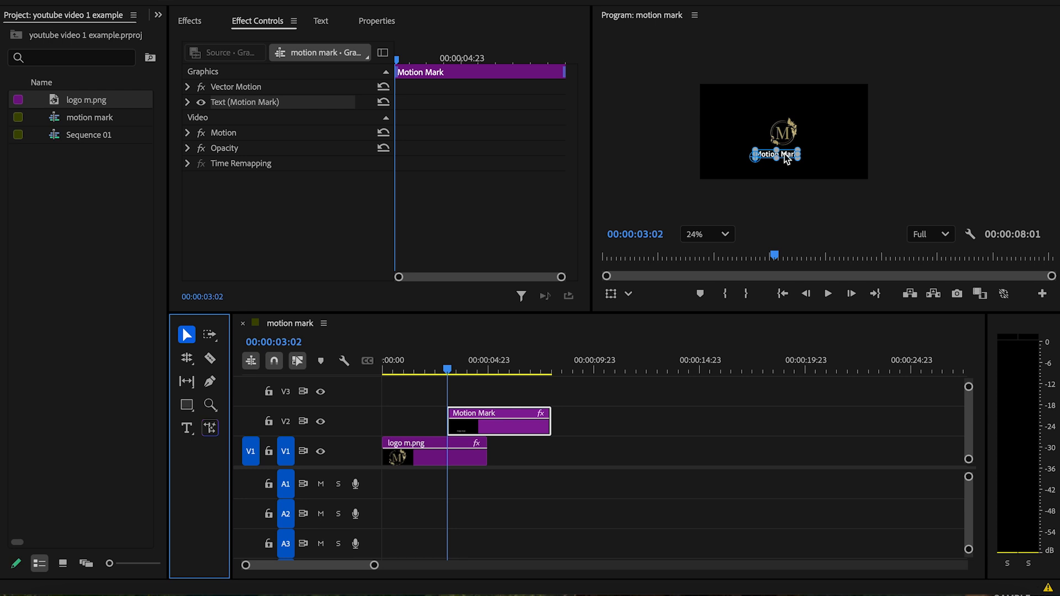
# Centre the Motion Mark text horizontally in the frame
pyautogui.click(384, 22)
pyautogui.scroll(-8, 327, 187)
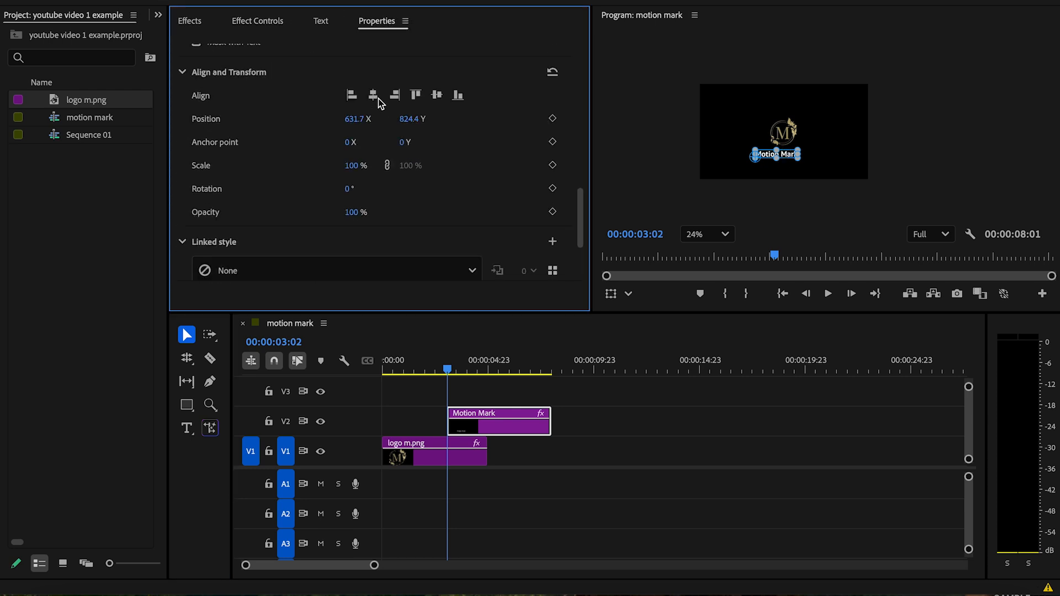
pyautogui.click(805, 197)
pyautogui.click(789, 156)
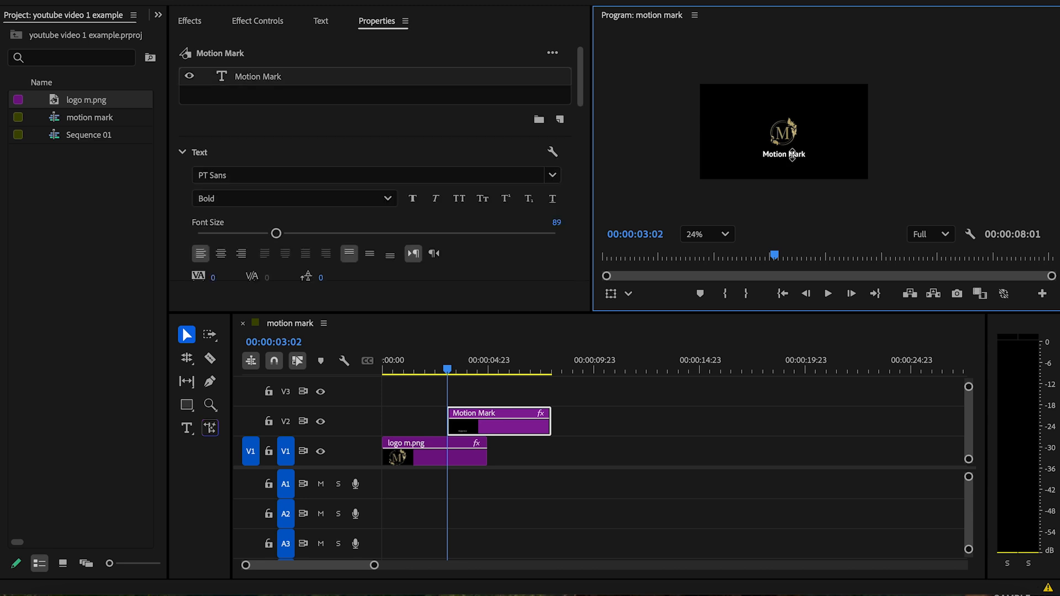
# Set the program preview zoom to Fit and move the Motion Mark text slightly lower beneath the logo
pyautogui.click(712, 234)
pyautogui.click(714, 254)
pyautogui.moveTo(848, 170)
pyautogui.mouseDown()
pyautogui.moveTo(850, 158)
pyautogui.moveTo(849, 181)
pyautogui.mouseUp()
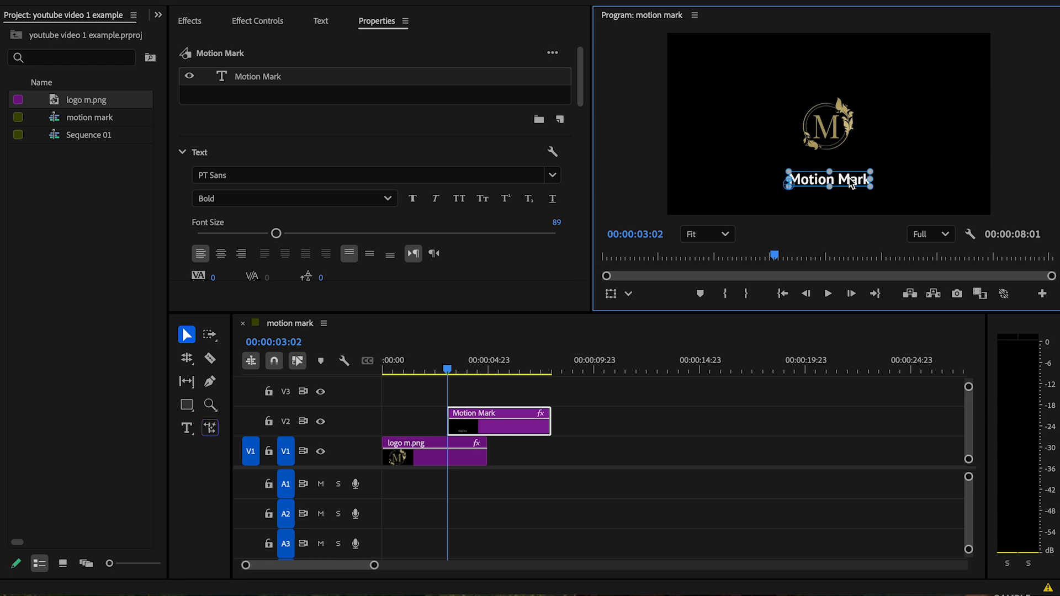
pyautogui.moveTo(447, 374)
pyautogui.mouseDown()
pyautogui.moveTo(480, 369)
pyautogui.moveTo(447, 369)
pyautogui.mouseUp()
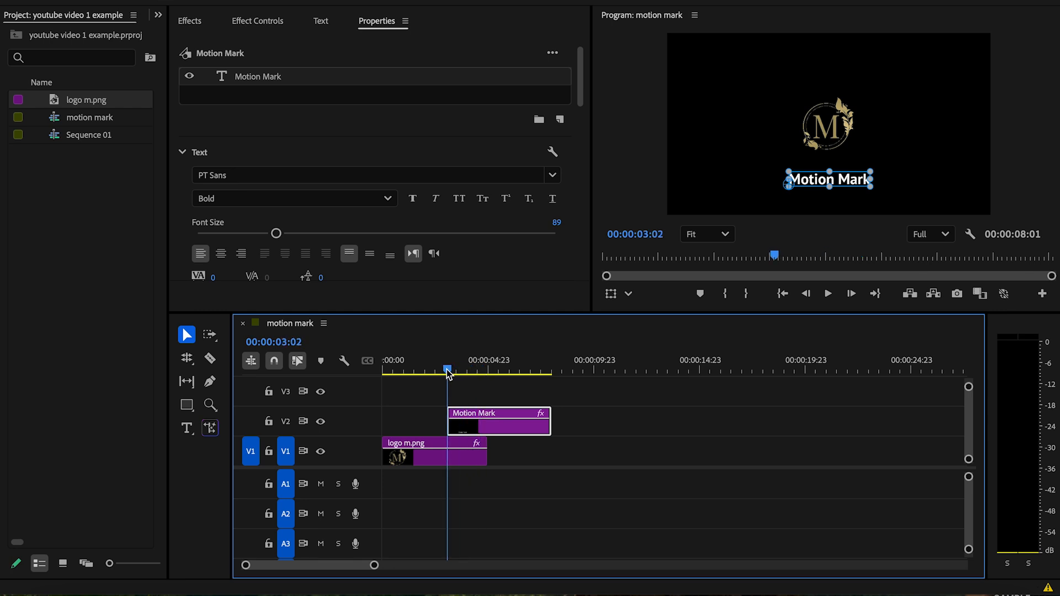
# Search the effects for "crop" and apply the Crop effect to the Motion Mark clip on V2
pyautogui.click(194, 20)
pyautogui.doubleClick(250, 55)
pyautogui.press('BackSpace')
pyautogui.write('crop')
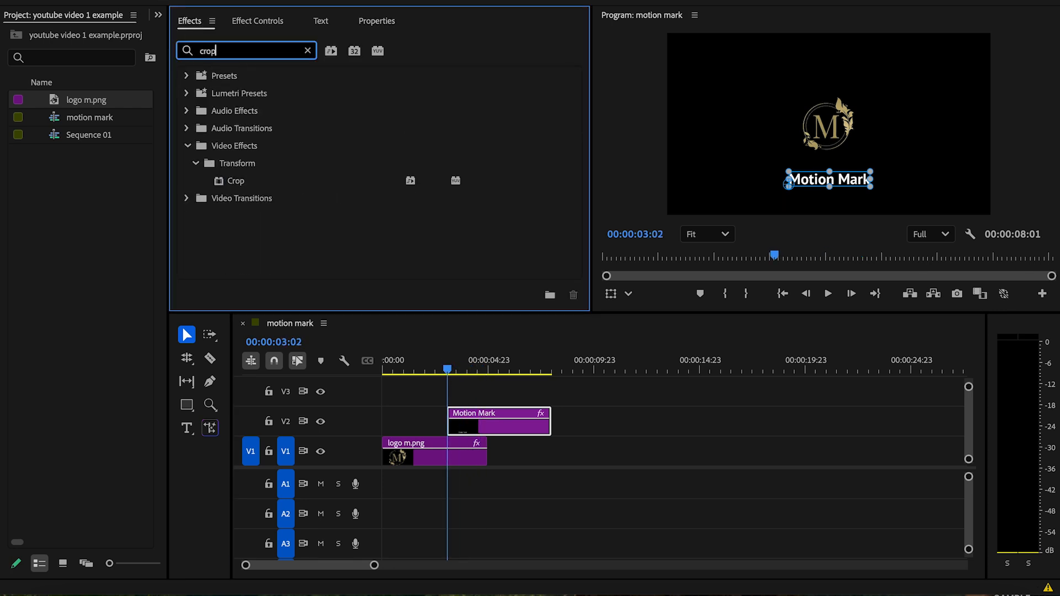
pyautogui.moveTo(236, 181); pyautogui.dragTo(483, 427)
# Find the Transform effect, apply it to the Motion Mark clip on V2, and show its settings
pyautogui.click(236, 50)
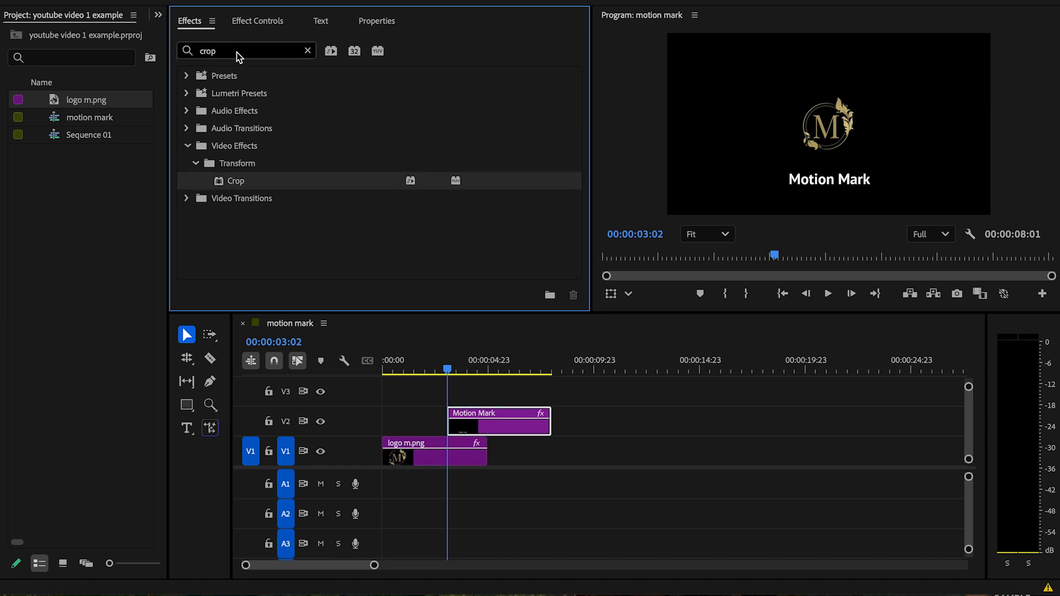
pyautogui.press('BackSpace')
pyautogui.press('BackSpace')
pyautogui.press('BackSpace')
pyautogui.press('BackSpace')
pyautogui.write('terans')
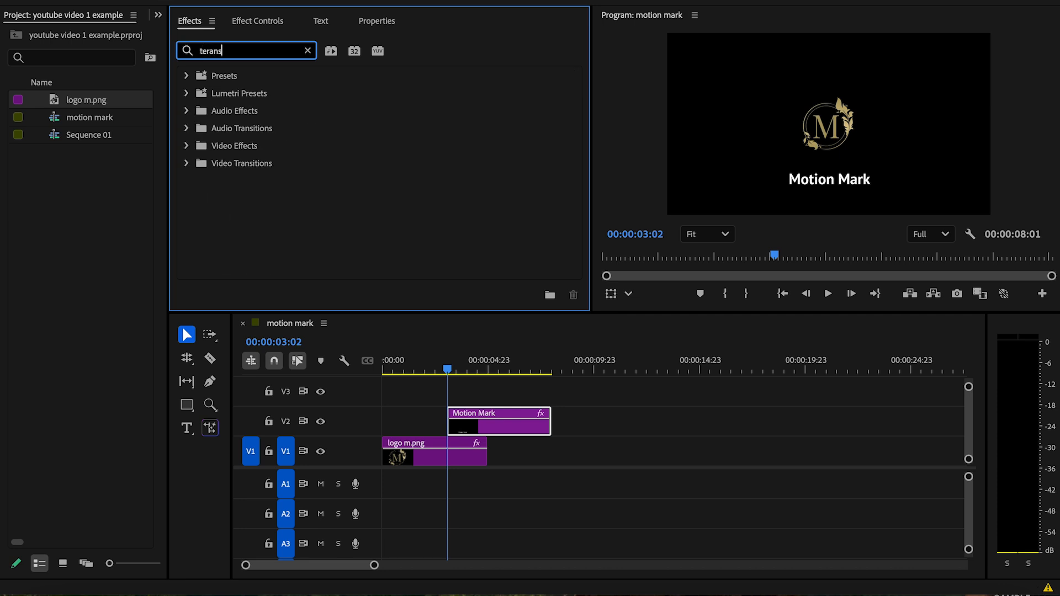
pyautogui.press('BackSpace')
pyautogui.press('BackSpace')
pyautogui.press('BackSpace')
pyautogui.write('rans')
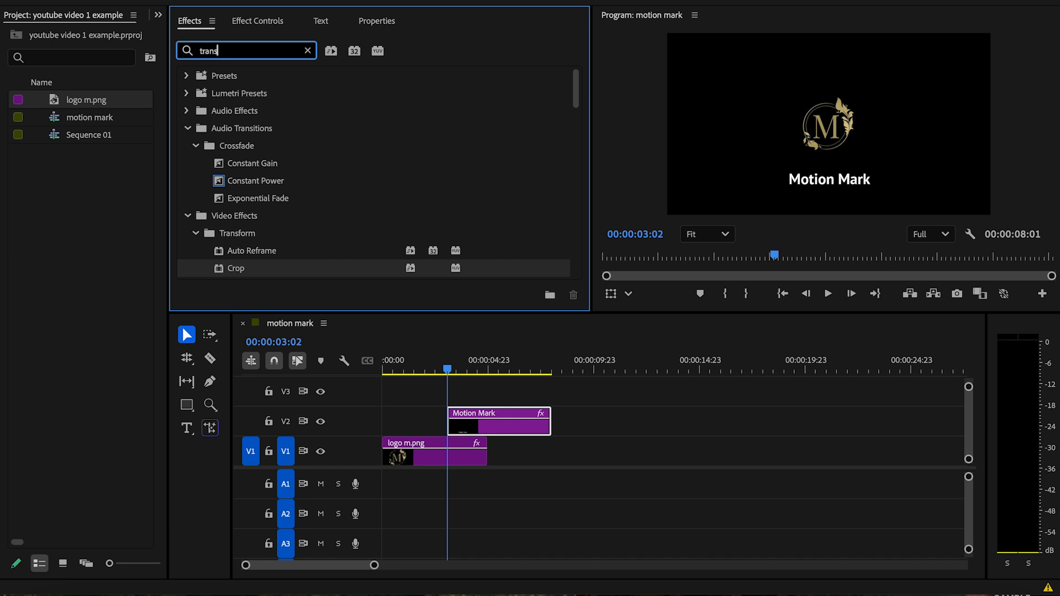
pyautogui.write('form')
pyautogui.moveTo(245, 251); pyautogui.dragTo(464, 421)
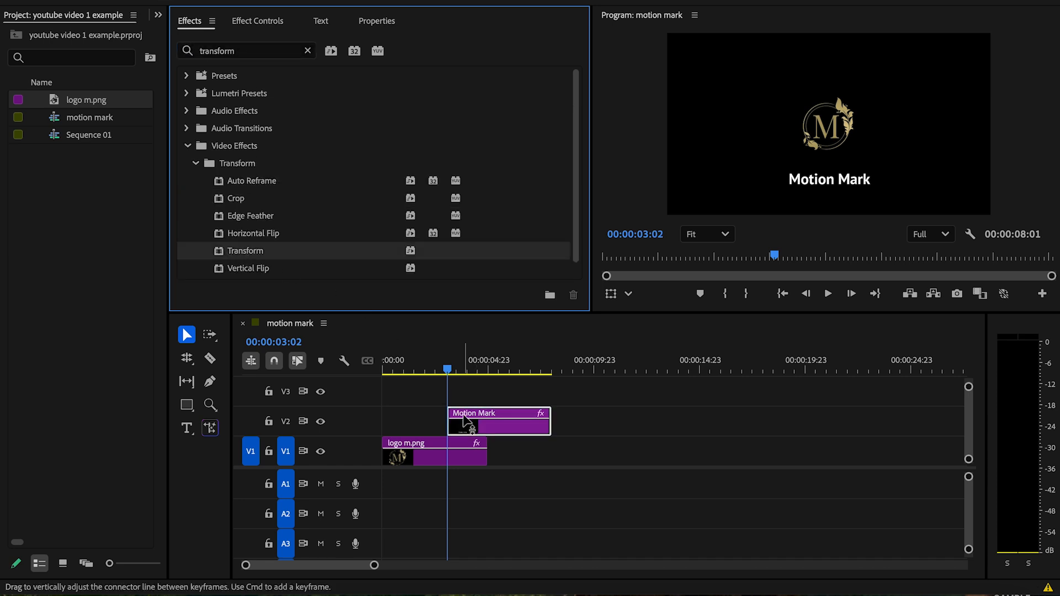
pyautogui.click(259, 25)
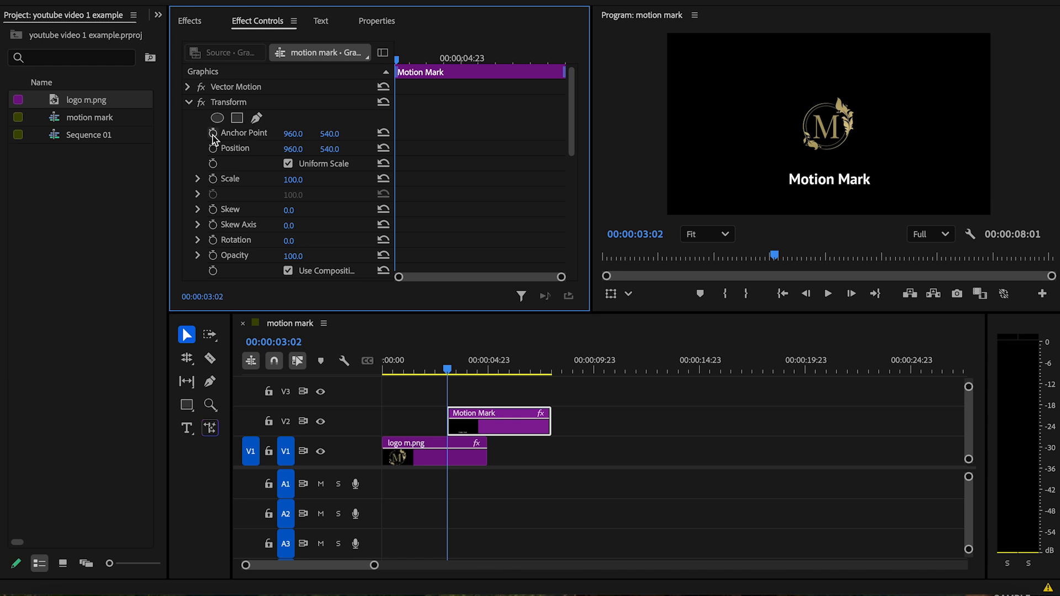
# Move the Crop effect above Transform in the Motion Mark clip's effect order
pyautogui.scroll(-5, 214, 140)
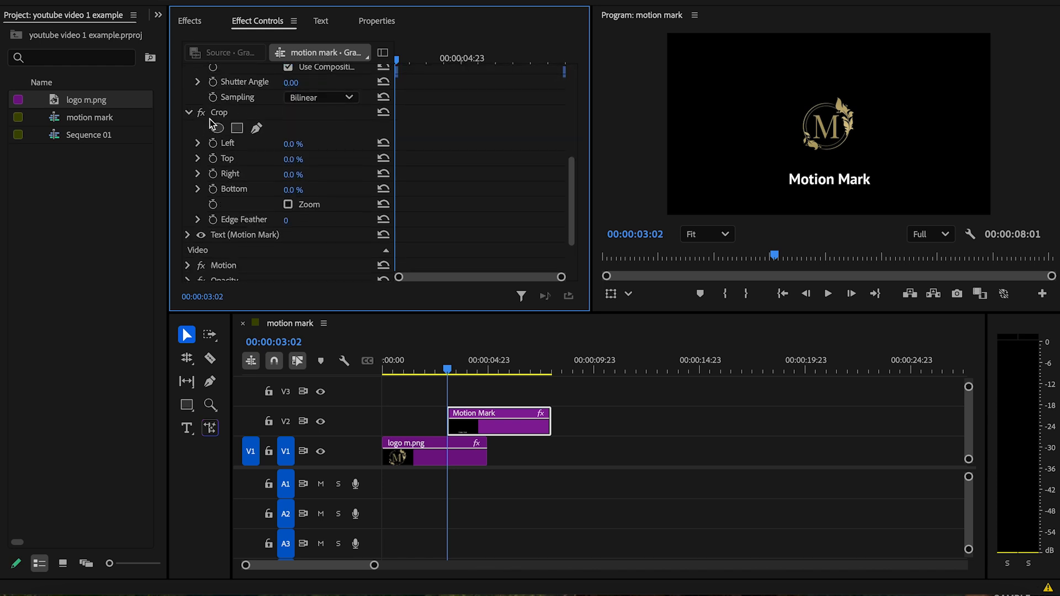
pyautogui.scroll(5, 193, 120)
pyautogui.click(188, 103)
pyautogui.moveTo(240, 118); pyautogui.dragTo(237, 102)
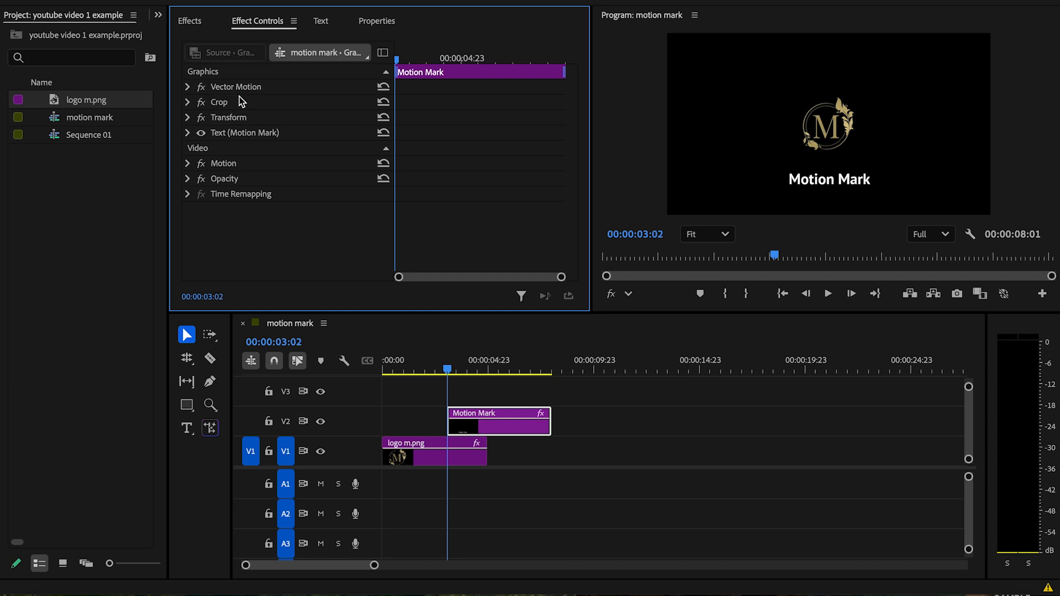
# Set the Crop effect's bottom value to 27% so the Motion Mark text is hidden
pyautogui.click(187, 102)
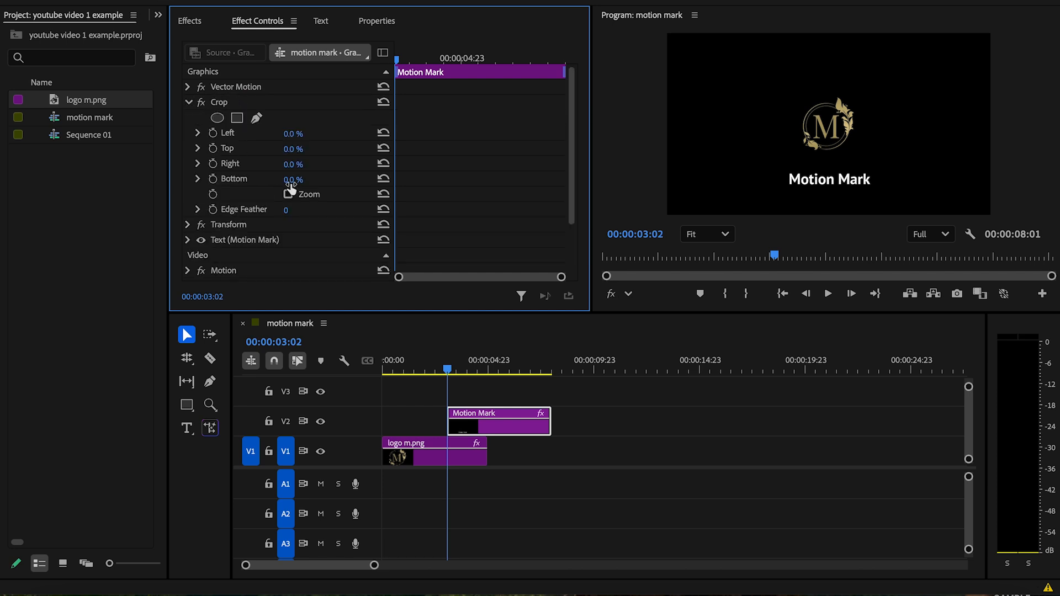
pyautogui.moveTo(290, 187); pyautogui.dragTo(365, 187)
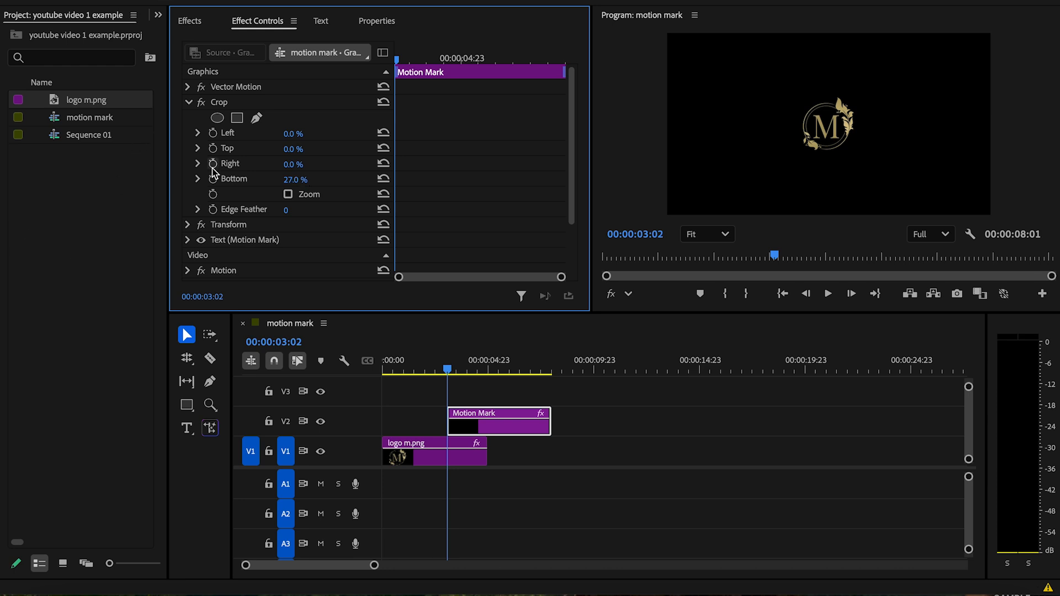
pyautogui.click(188, 102)
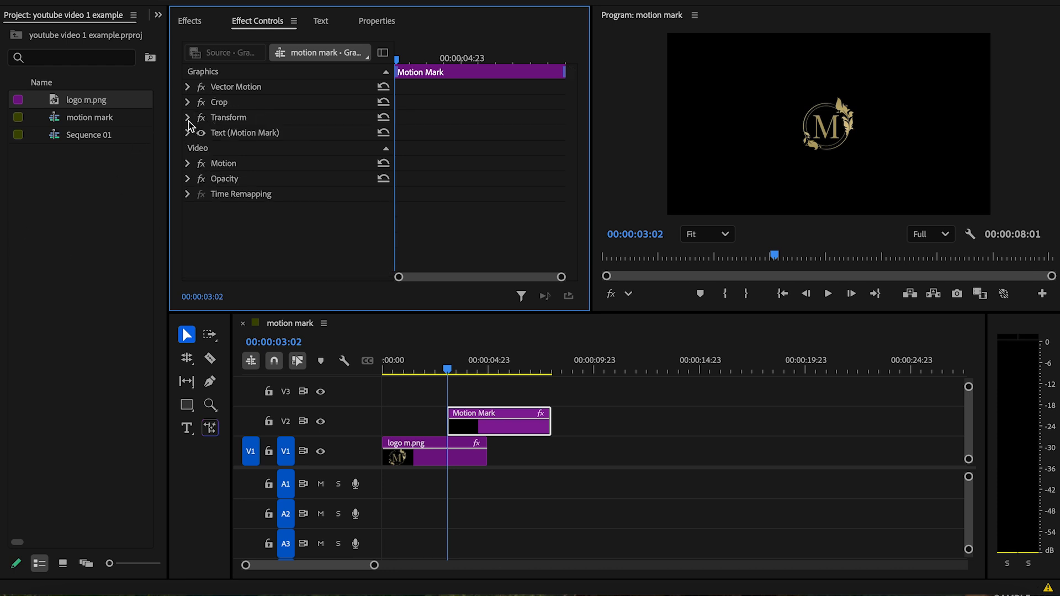
# Keyframe the Transform anchor point at 00:00:03:02 and 00:00:04:00, increasing its vertical value so the text rises below the logo, and play it back
pyautogui.click(188, 118)
pyautogui.scroll(-2, 245, 159)
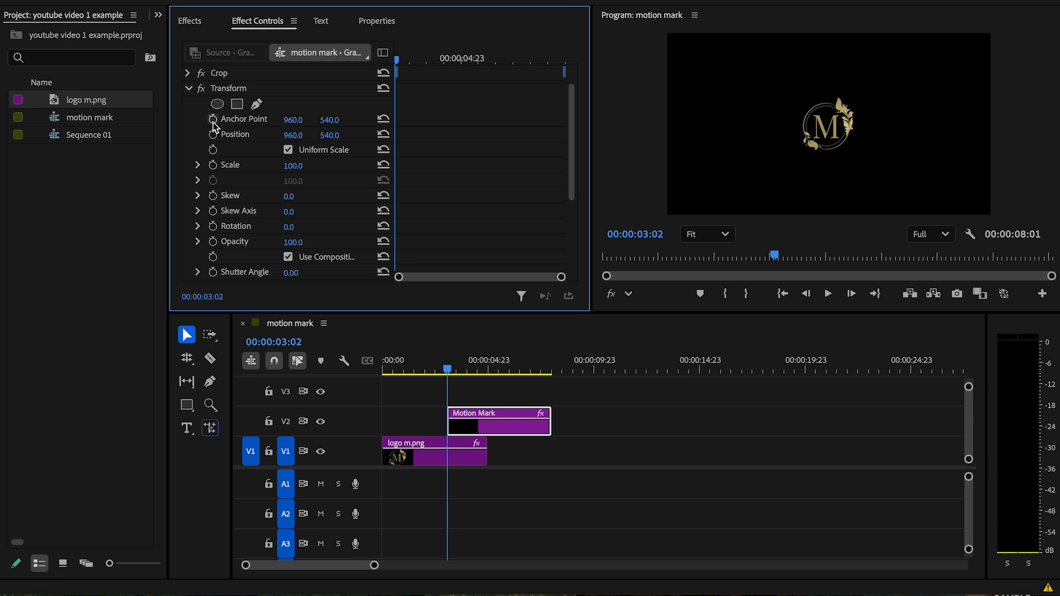
pyautogui.click(213, 120)
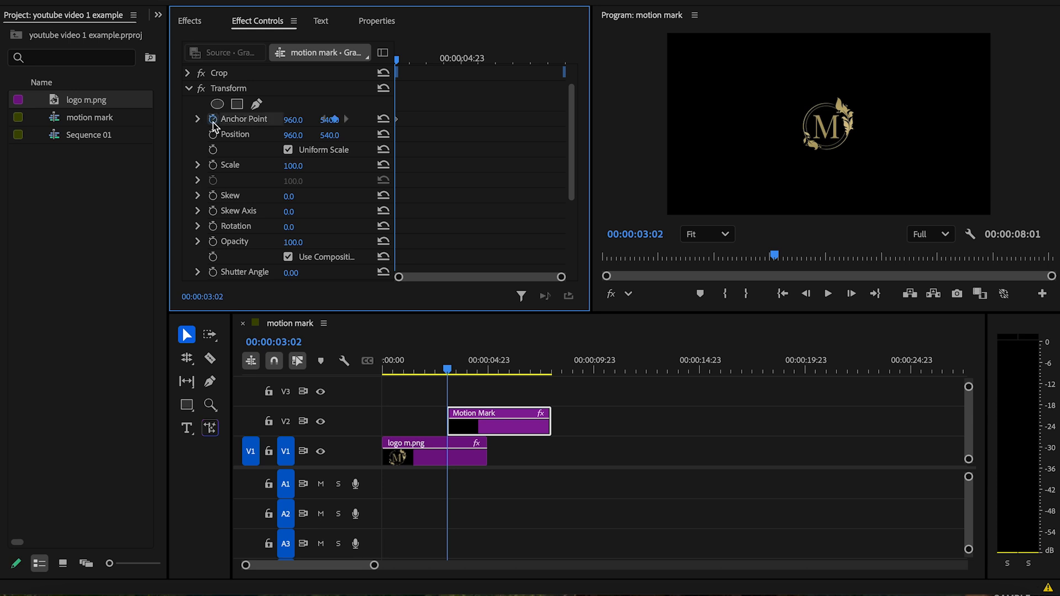
pyautogui.click(452, 370)
pyautogui.moveTo(451, 372); pyautogui.dragTo(470, 375)
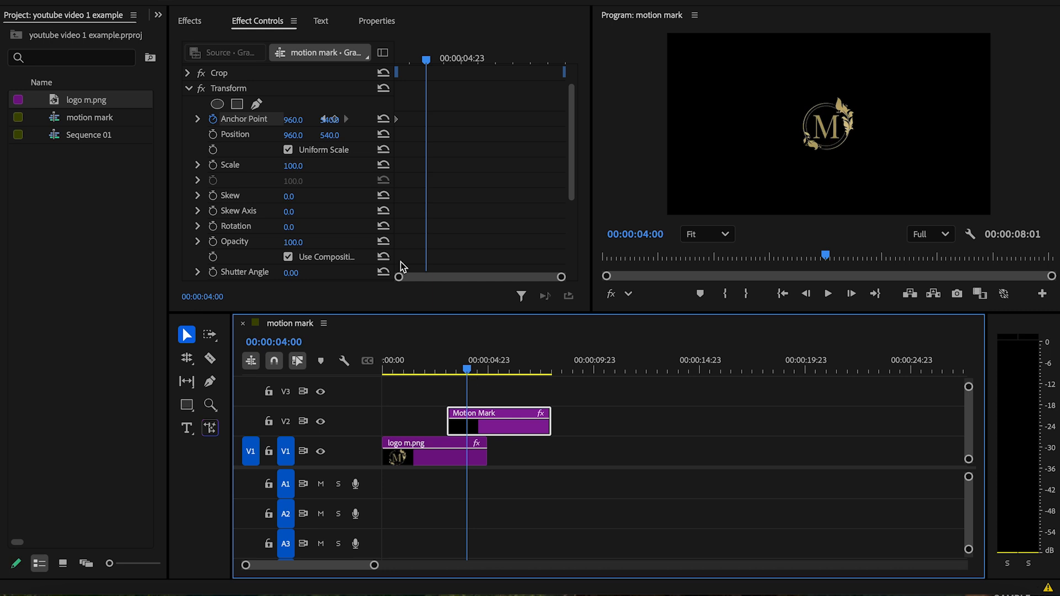
pyautogui.moveTo(327, 126); pyautogui.dragTo(329, 119)
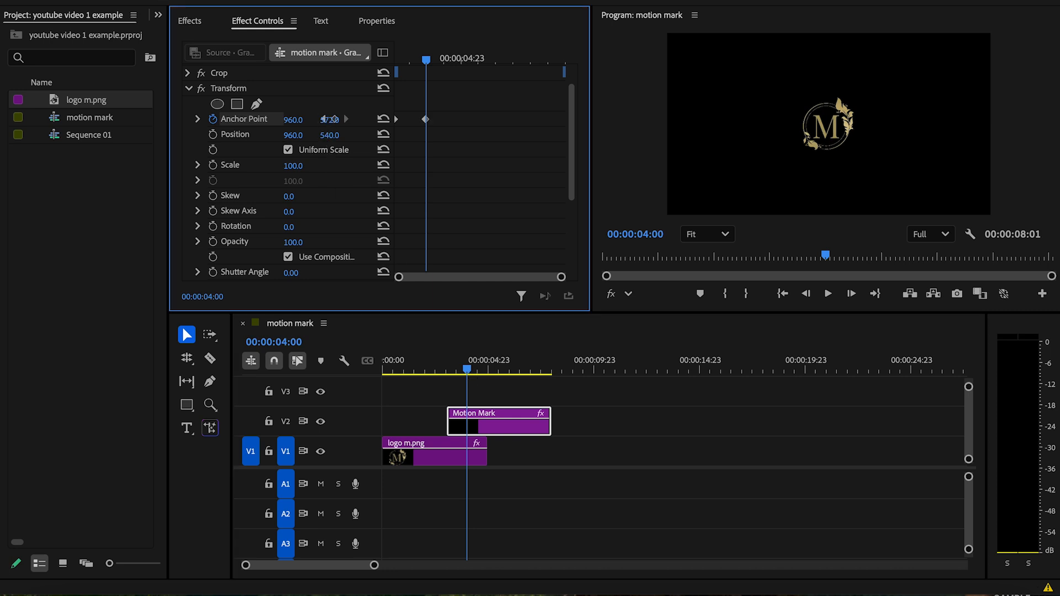
pyautogui.moveTo(329, 119); pyautogui.dragTo(330, 120)
pyautogui.moveTo(467, 368); pyautogui.dragTo(443, 369)
pyautogui.press('space')
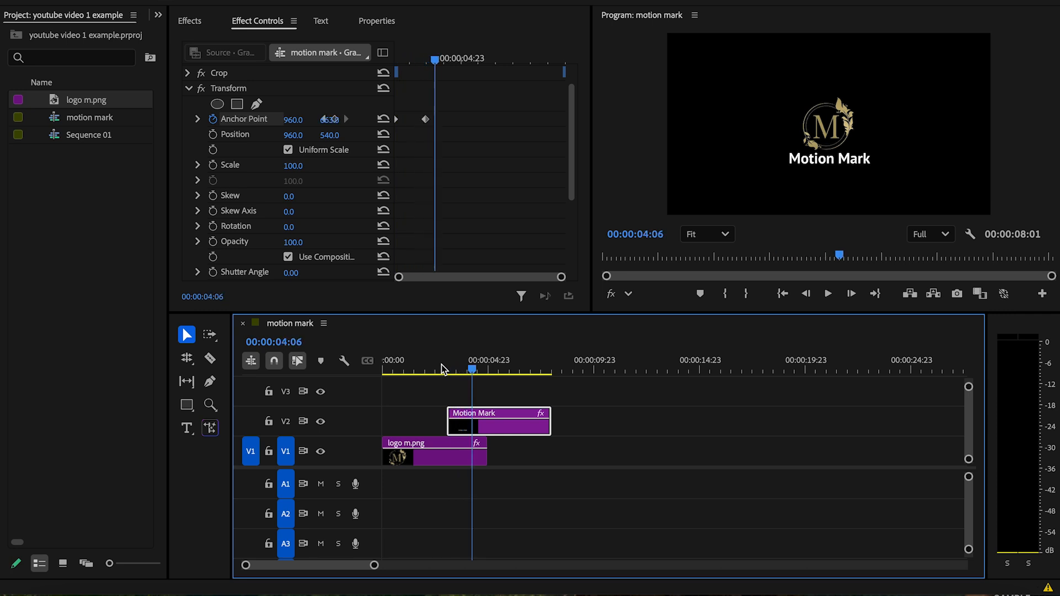
# Extend the logo clip on V1 and the Motion Mark clip on V2 to end together at 00:00:11:19
pyautogui.moveTo(487, 455); pyautogui.dragTo(631, 463)
pyautogui.moveTo(550, 423); pyautogui.dragTo(631, 430)
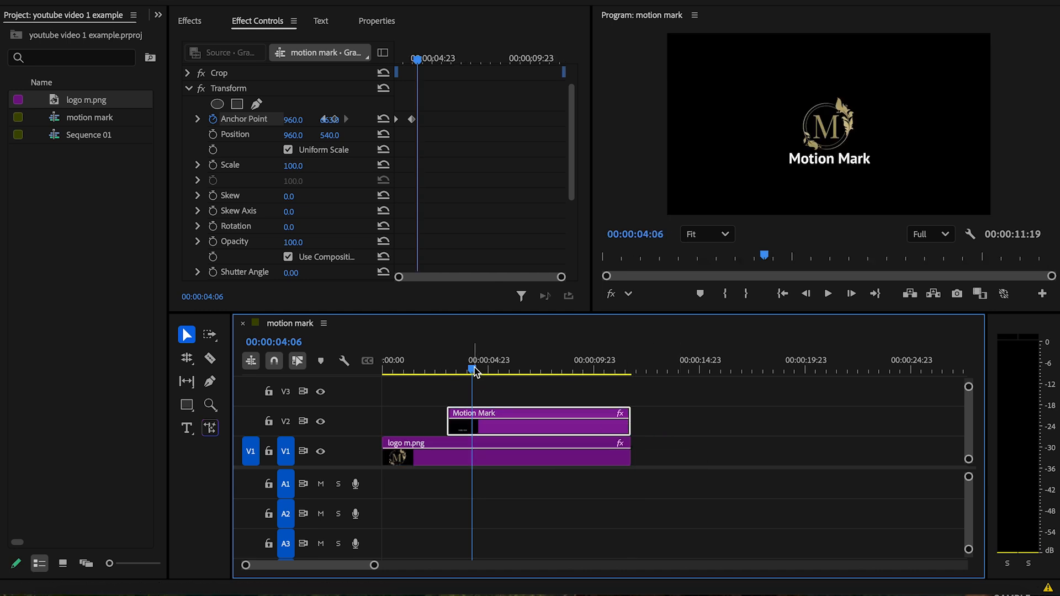
pyautogui.click(188, 90)
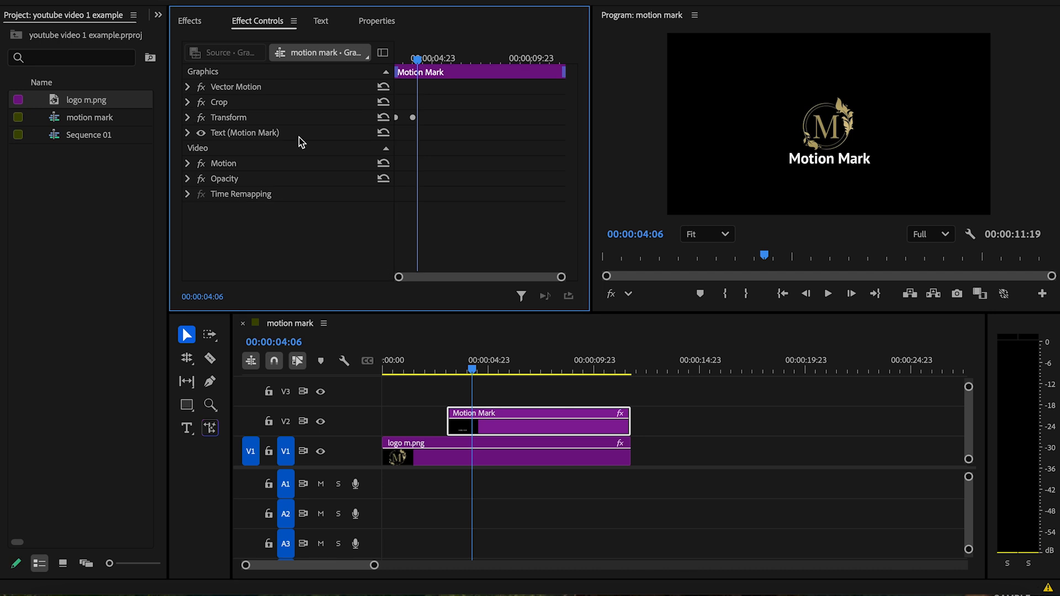
# Deselect the Motion Mark clip and zoom the program preview out to 26% to leave room around the frame
pyautogui.click(464, 392)
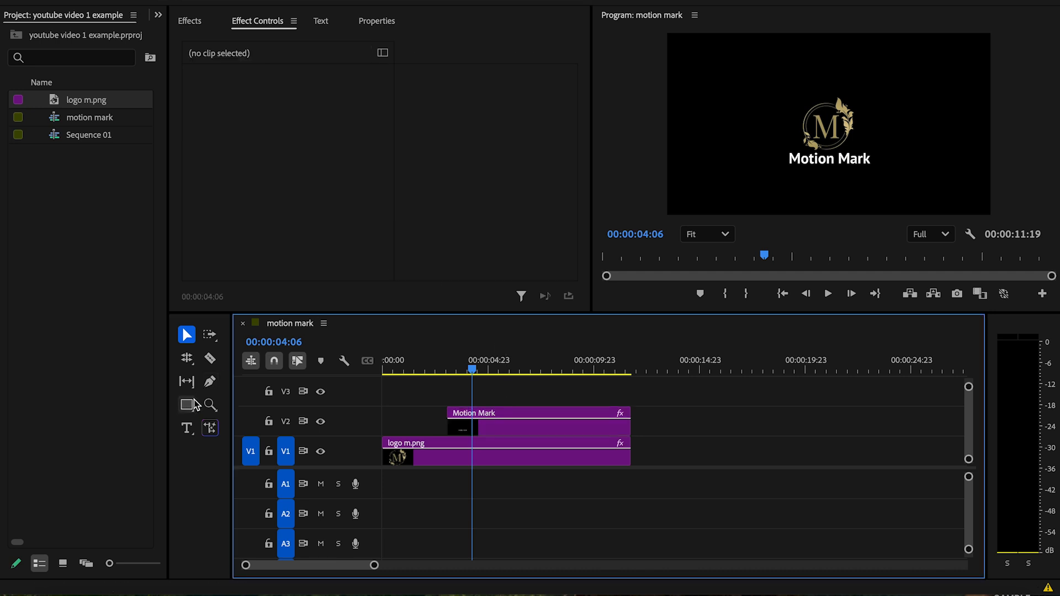
pyautogui.scroll(3, 763, 173)
pyautogui.scroll(-4, 764, 173)
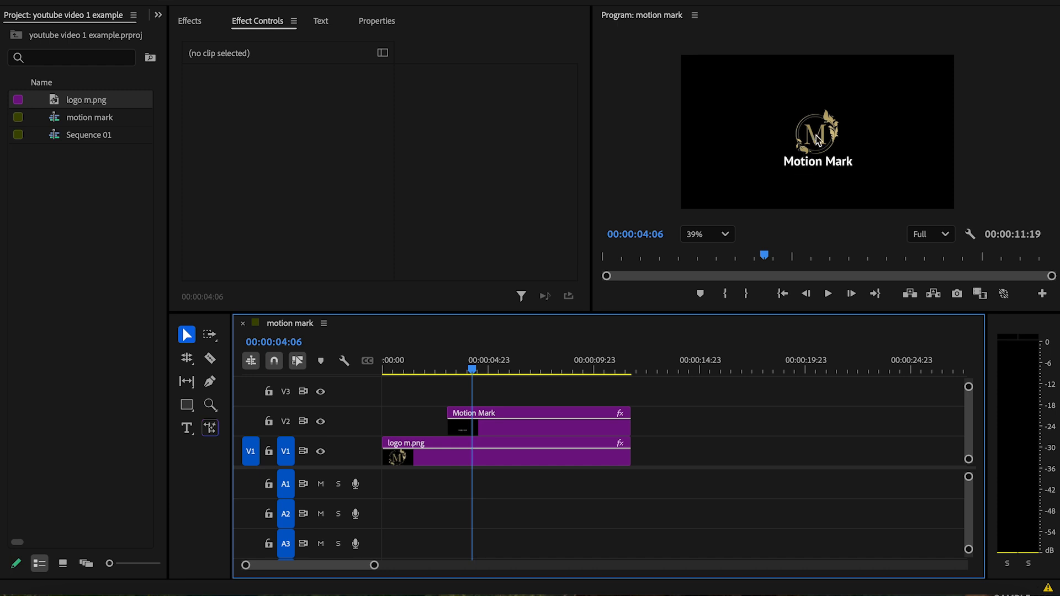
pyautogui.scroll(-3, 820, 132)
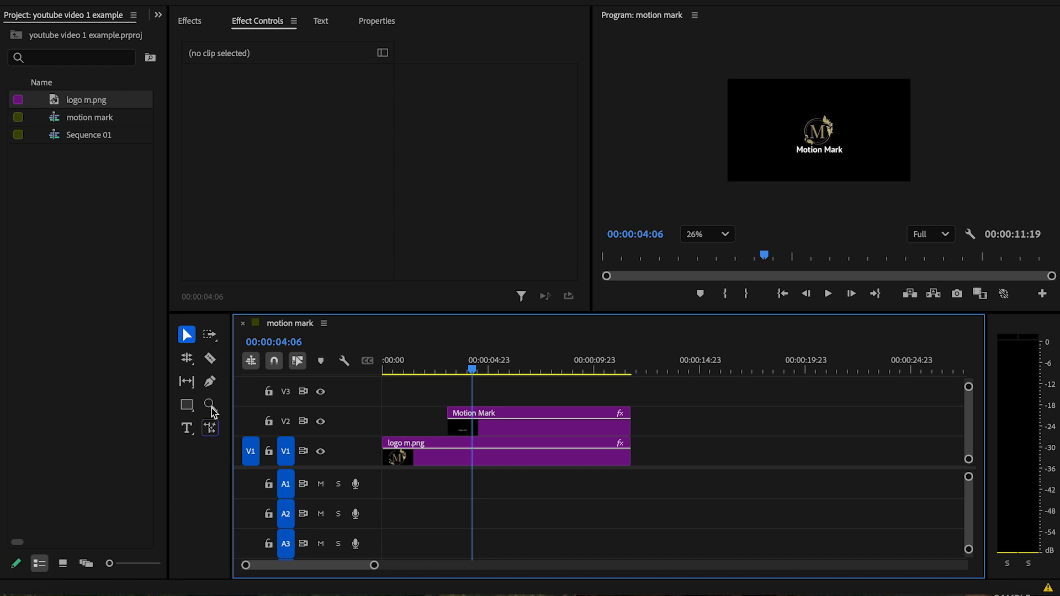
pyautogui.click(211, 383)
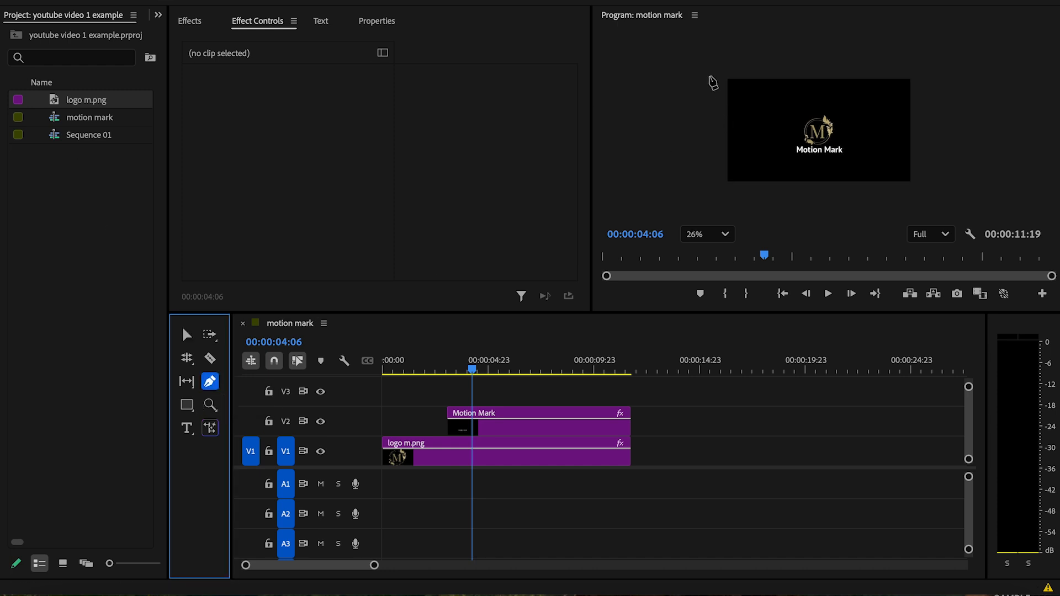
pyautogui.moveTo(662, 49); pyautogui.dragTo(740, 46)
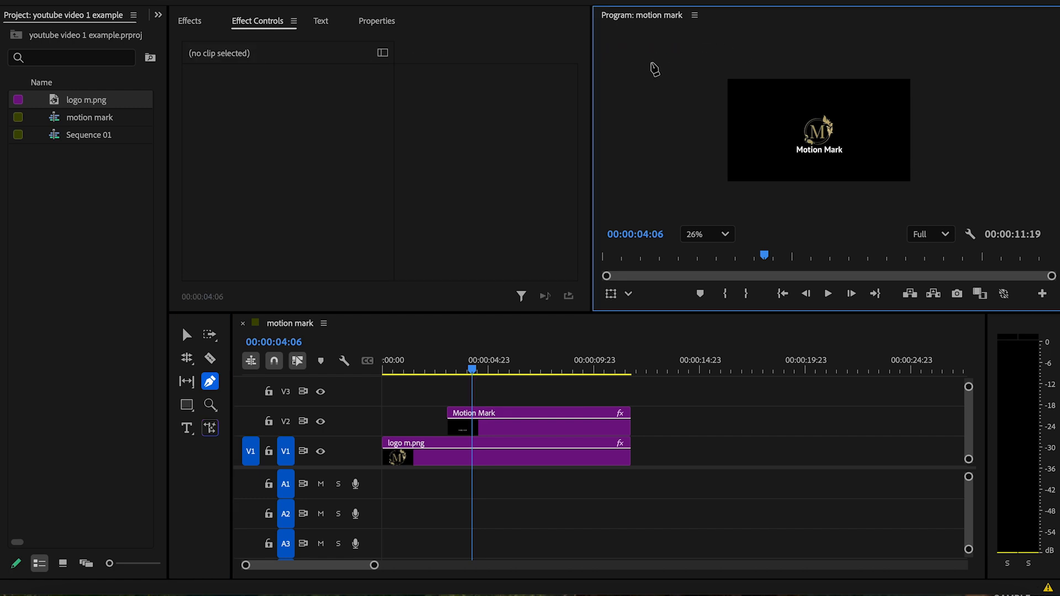
pyautogui.click(652, 59)
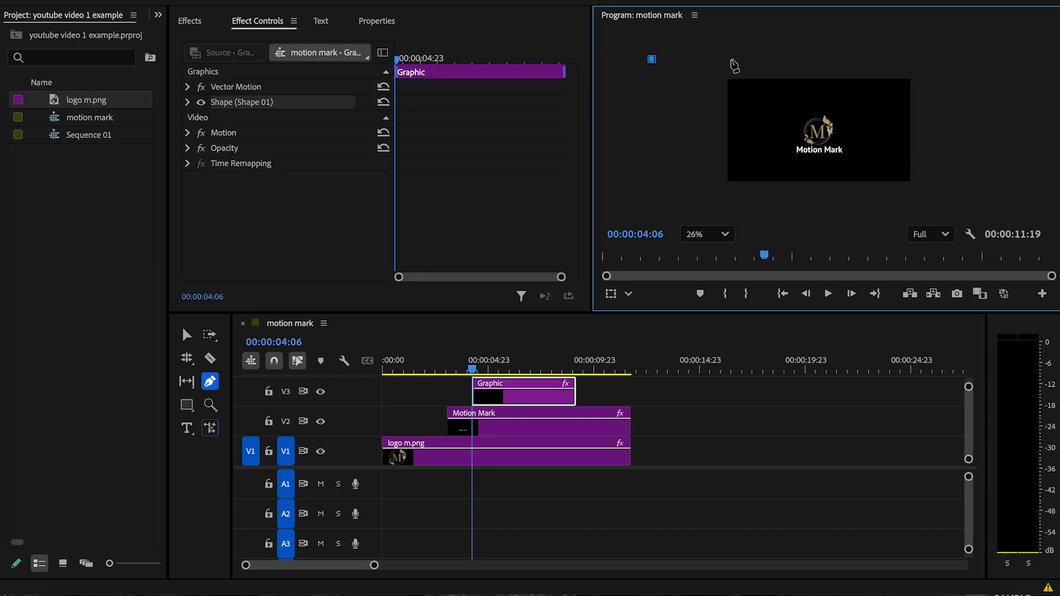
pyautogui.click(731, 59)
pyautogui.hotkey('ctrl', 'z')
pyautogui.click(187, 404)
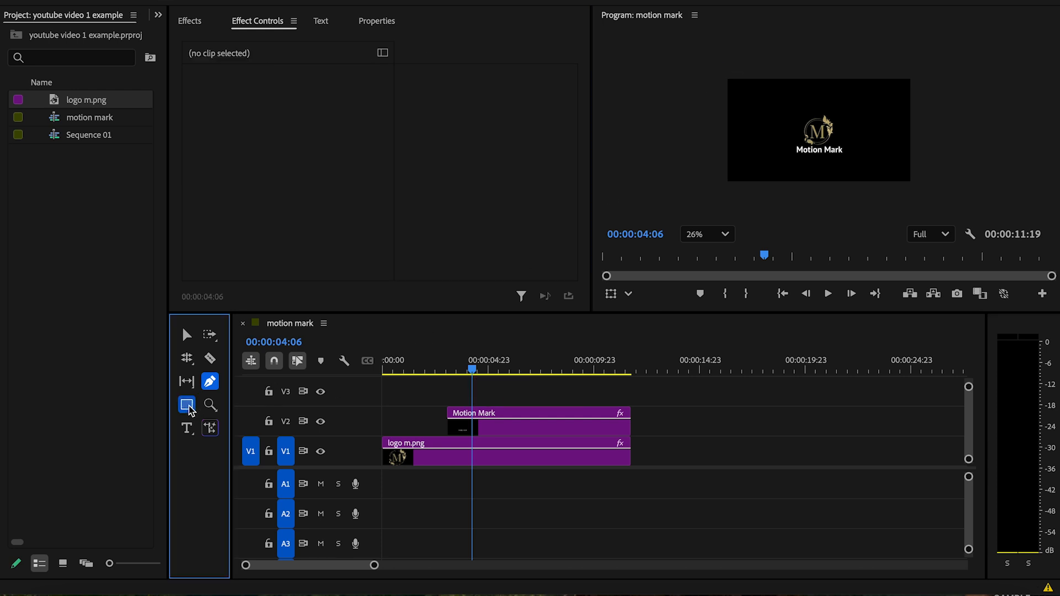
# Draw a straight horizontal line with the Pen tool outside the frame, beyond its upper-left corner
pyautogui.click(212, 385)
pyautogui.click(641, 52)
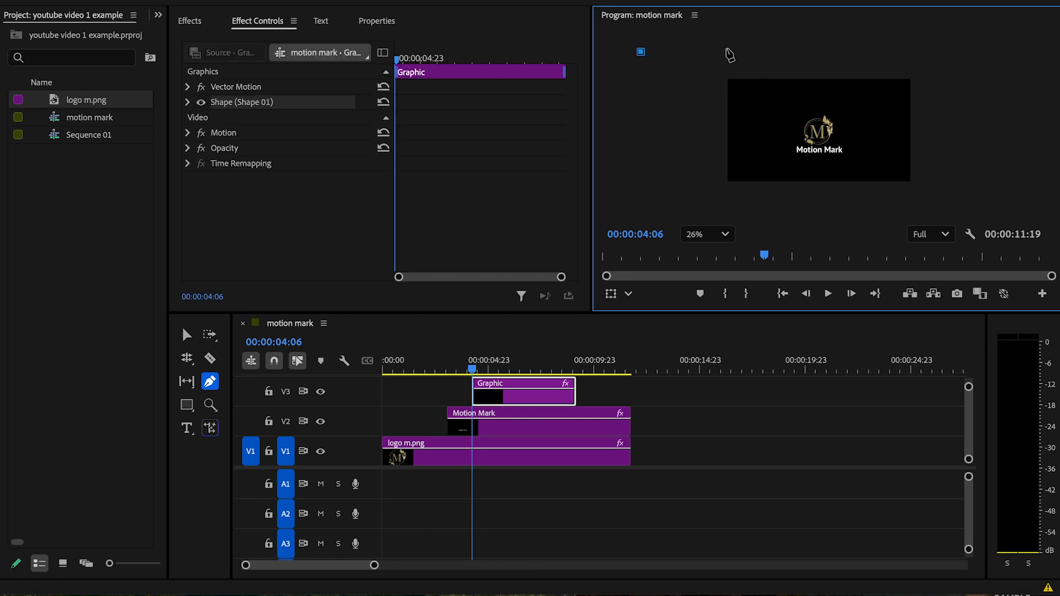
pyautogui.click(738, 51)
pyautogui.hotkey('ctrl', 'z')
pyautogui.click(741, 52)
# Rotate the line to 35° and move it up to about -902.3, -635.5 so its lower end meets the frame's upper-left corner
pyautogui.click(187, 103)
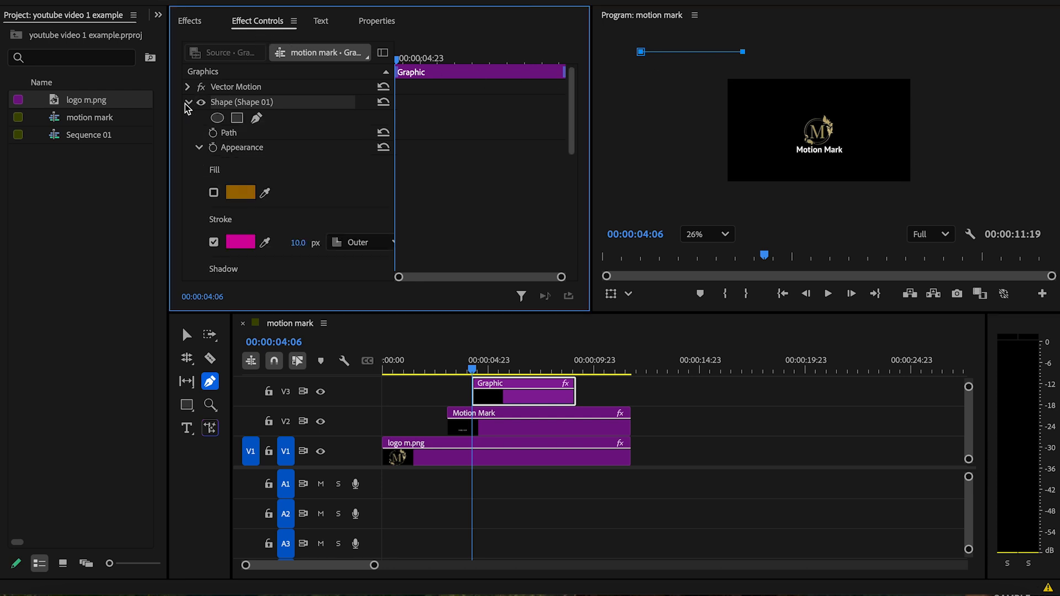
pyautogui.scroll(-2, 253, 208)
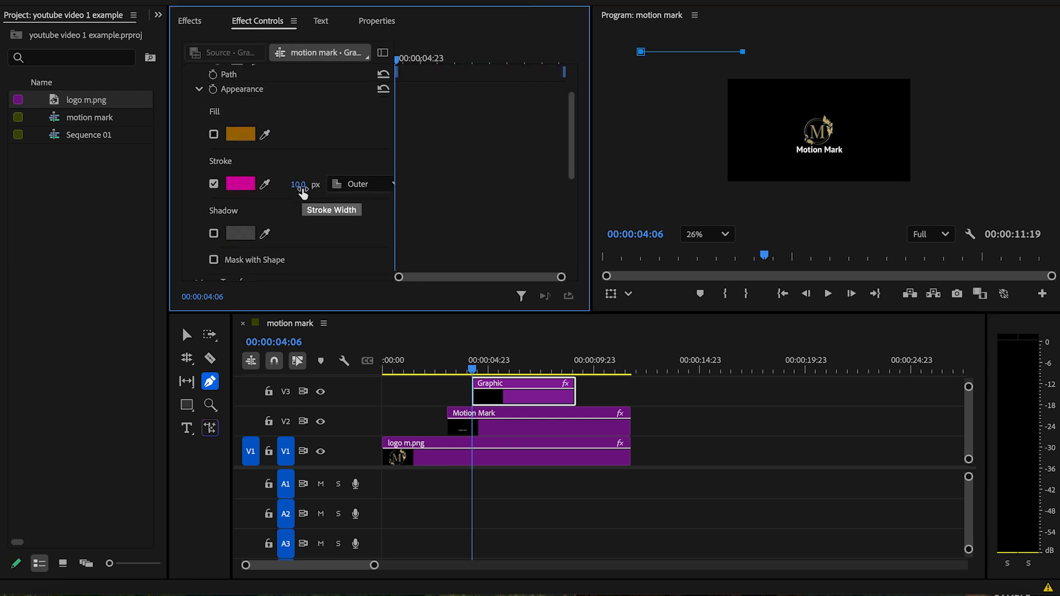
pyautogui.scroll(-5, 259, 227)
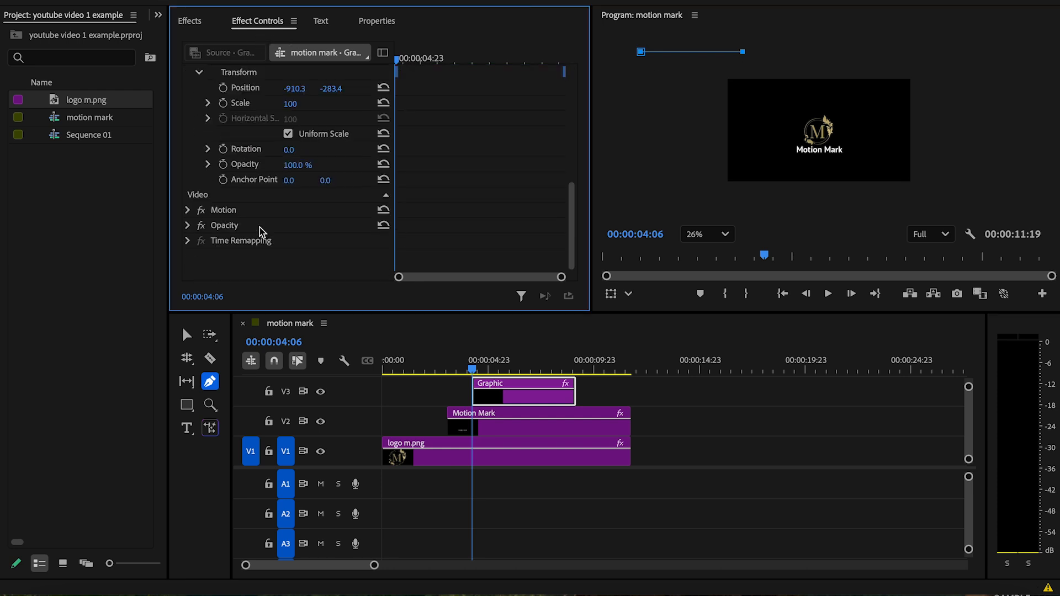
pyautogui.click(299, 148)
pyautogui.press('Tab')
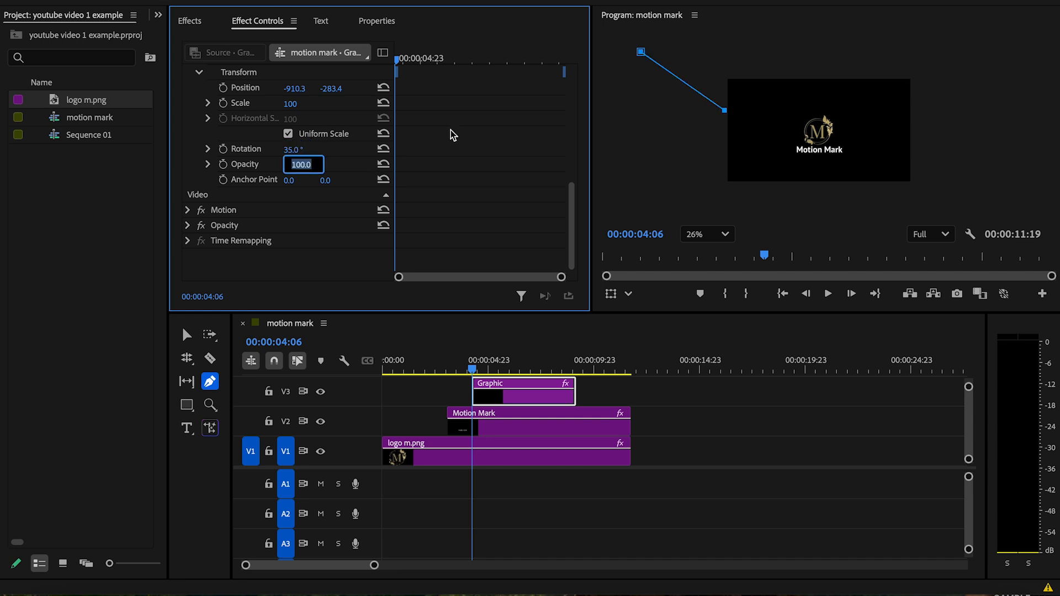
pyautogui.click(184, 335)
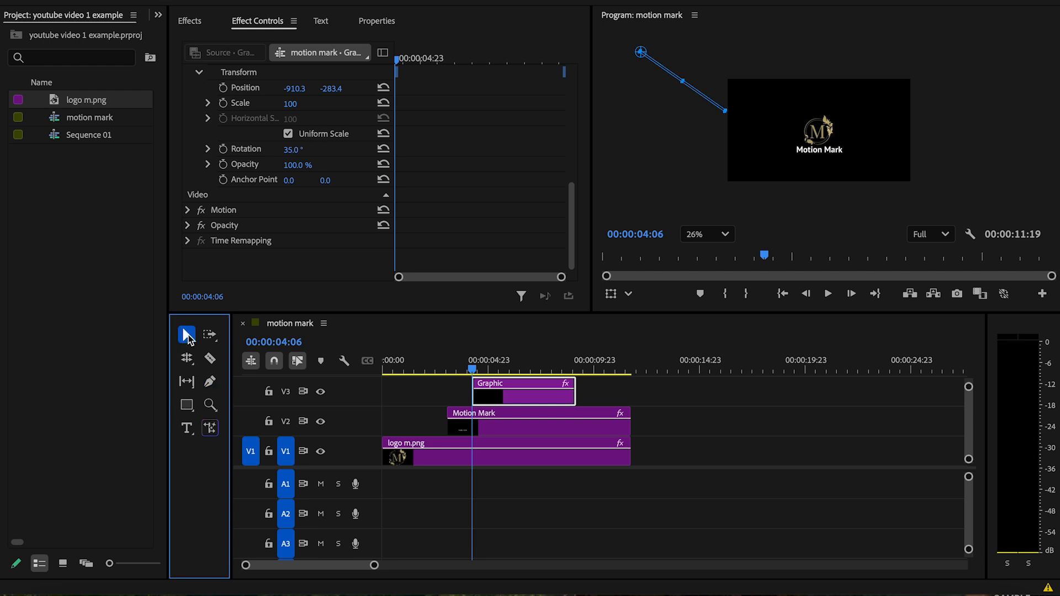
pyautogui.moveTo(712, 106); pyautogui.dragTo(713, 67)
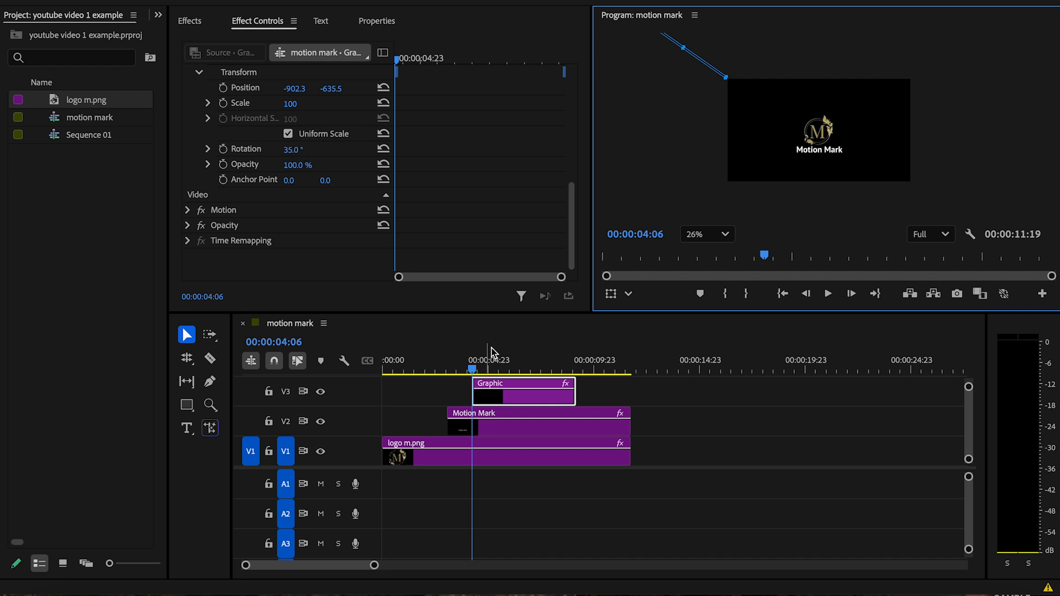
# Move the Graphic clip on V3 so that it starts at about 00:00:04:23
pyautogui.scroll(3, 311, 206)
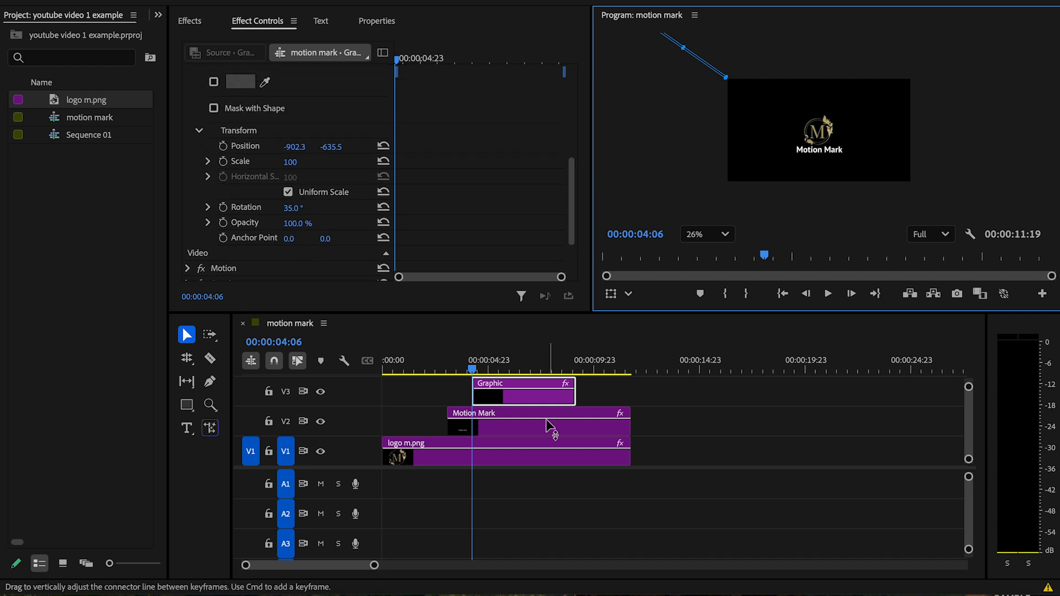
pyautogui.click(473, 374)
pyautogui.moveTo(473, 374); pyautogui.dragTo(507, 377)
# Keyframe the line's position from the clip start to 00:00:06:12, ending diagonally beyond the frame's lower-right corner, and play back the sweep
pyautogui.click(224, 145)
pyautogui.moveTo(398, 61); pyautogui.dragTo(447, 65)
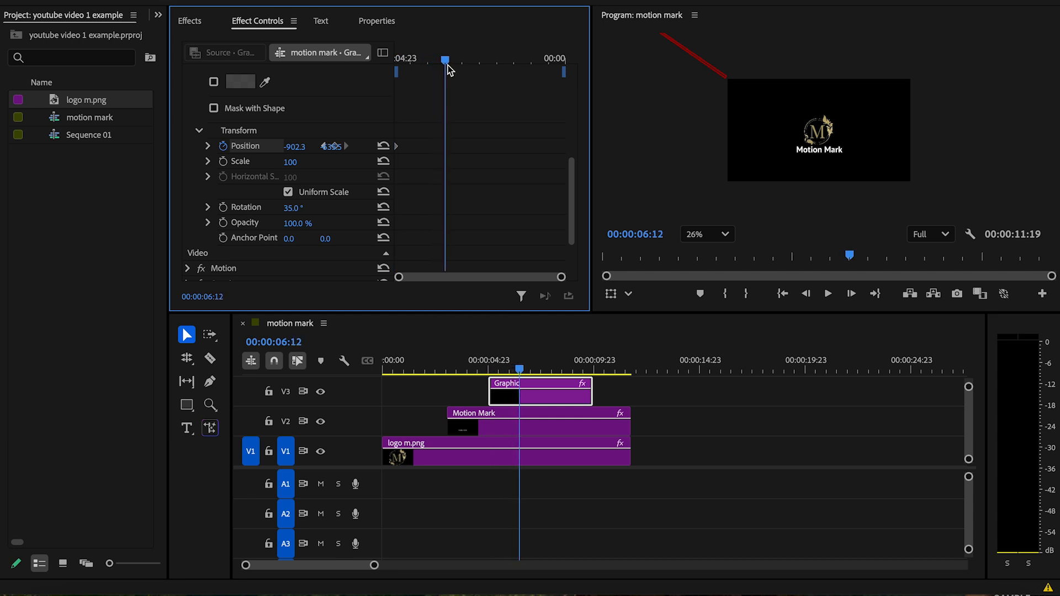
pyautogui.click(717, 77)
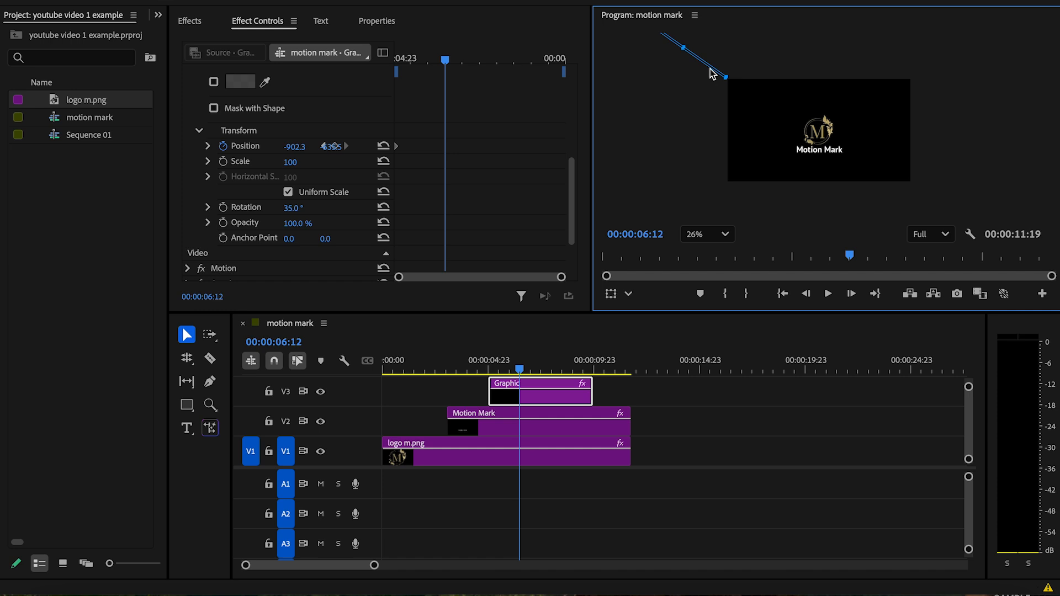
pyautogui.moveTo(712, 72); pyautogui.dragTo(975, 237)
pyautogui.moveTo(528, 372); pyautogui.dragTo(489, 369)
pyautogui.press('space')
pyautogui.press('space')
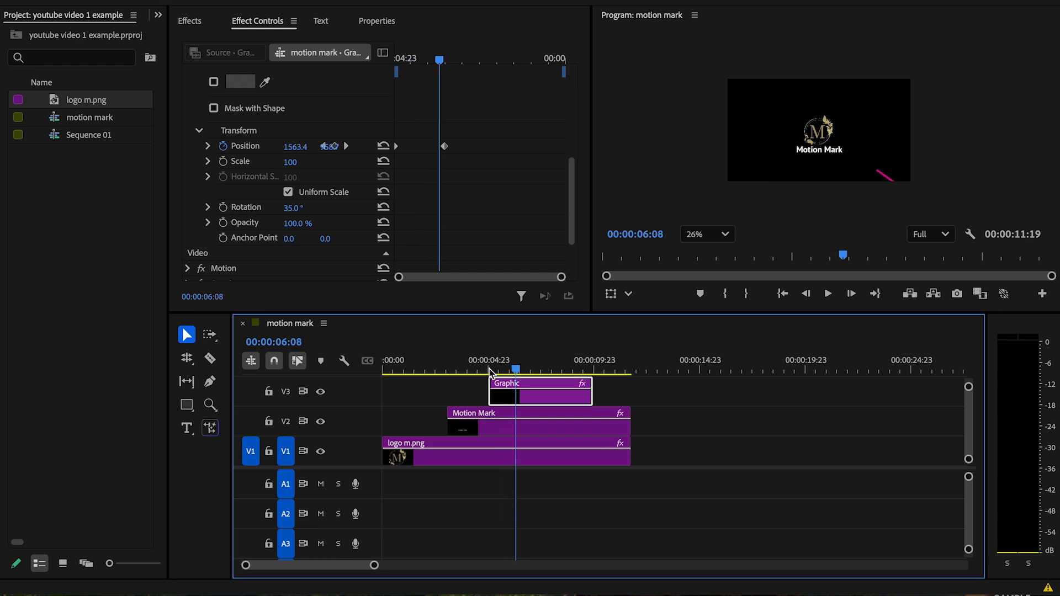
# Set the line's rotation to 33° and play back the sweep across the frame
pyautogui.moveTo(517, 372); pyautogui.dragTo(501, 369)
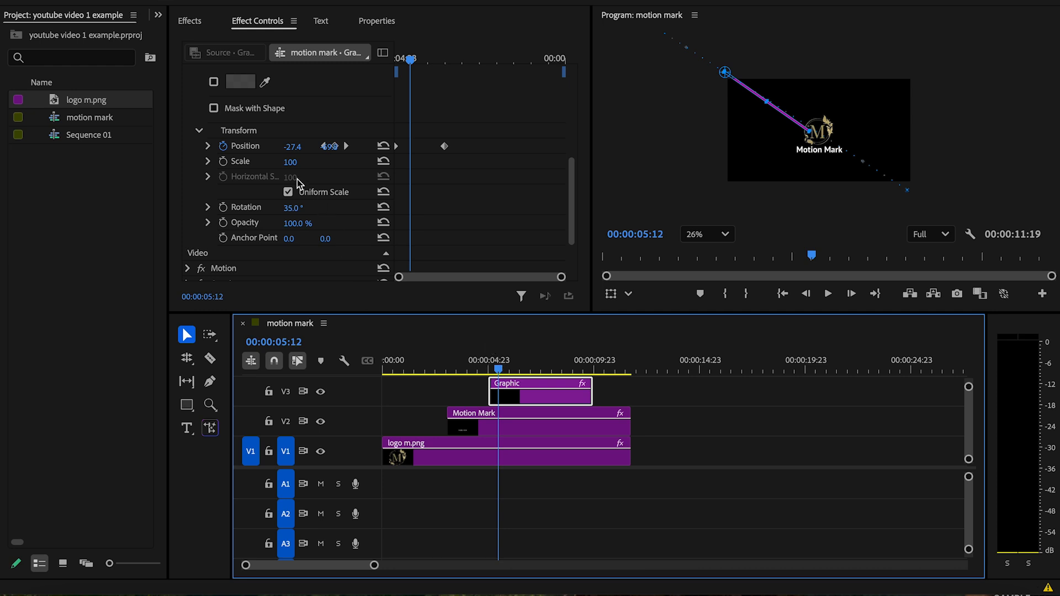
pyautogui.scroll(-1, 296, 181)
pyautogui.moveTo(293, 180); pyautogui.dragTo(292, 179)
pyautogui.click(478, 368)
pyautogui.press('space')
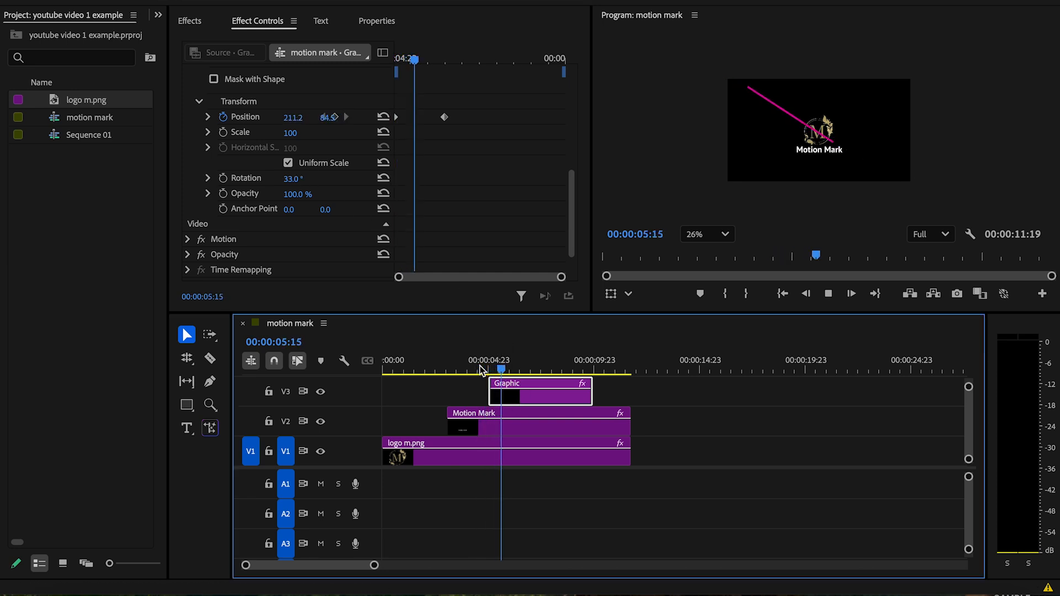
pyautogui.press('space')
pyautogui.moveTo(518, 362); pyautogui.dragTo(499, 361)
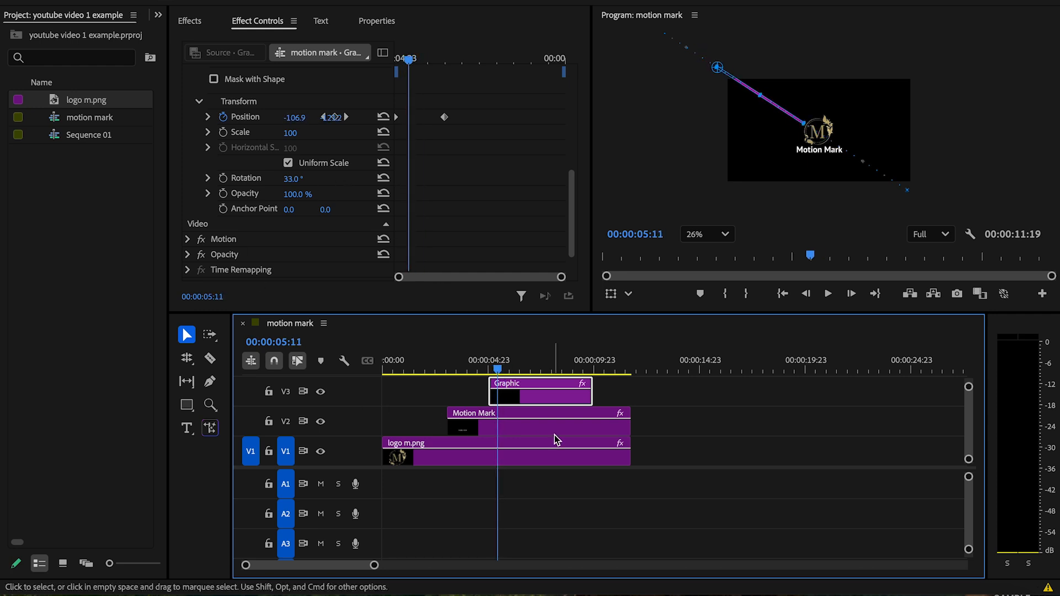
# Trim the end of the Graphic clip on V3 to about 00:00:06:15, just after the line leaves the frame
pyautogui.scroll(3, 554, 436)
pyautogui.click(568, 430)
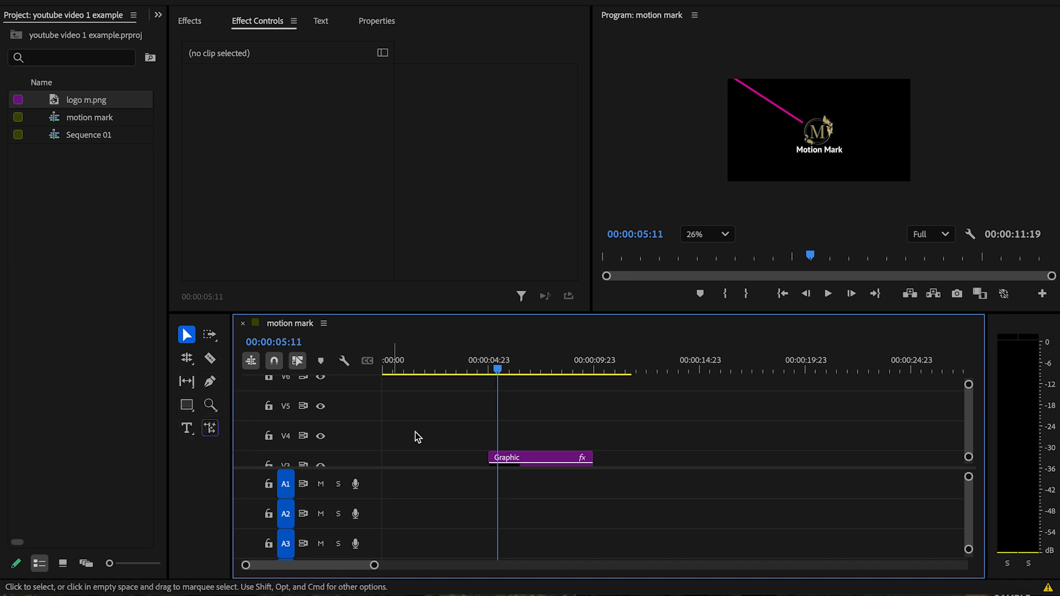
pyautogui.scroll(-3, 417, 437)
pyautogui.moveTo(498, 369); pyautogui.dragTo(523, 372)
pyautogui.moveTo(591, 407); pyautogui.dragTo(520, 407)
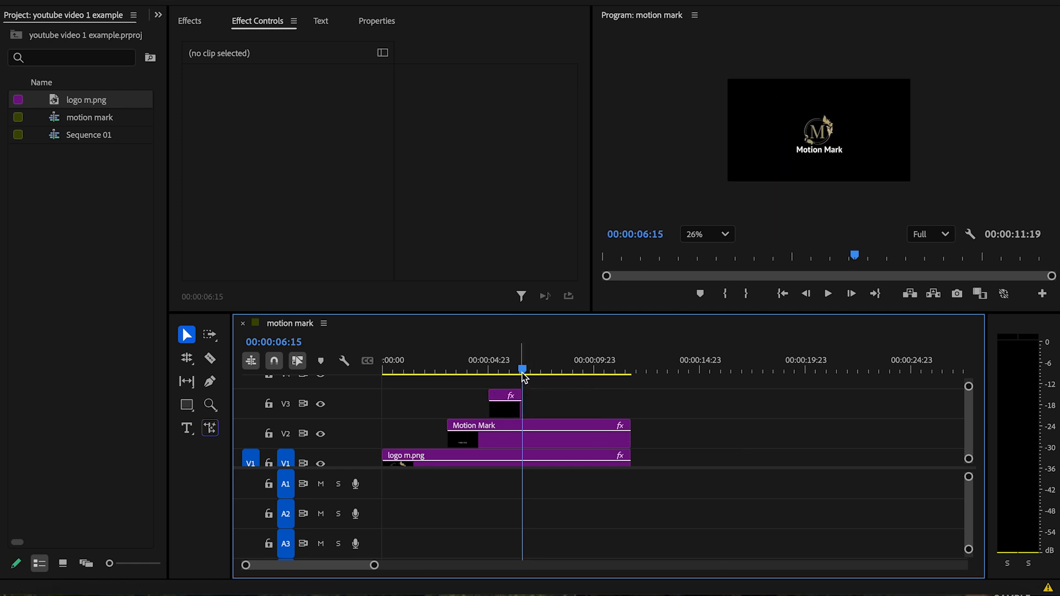
# Draw a second straight horizontal line with the Pen tool outside the frame's left edge at 00:00:06:15
pyautogui.scroll(3, 524, 405)
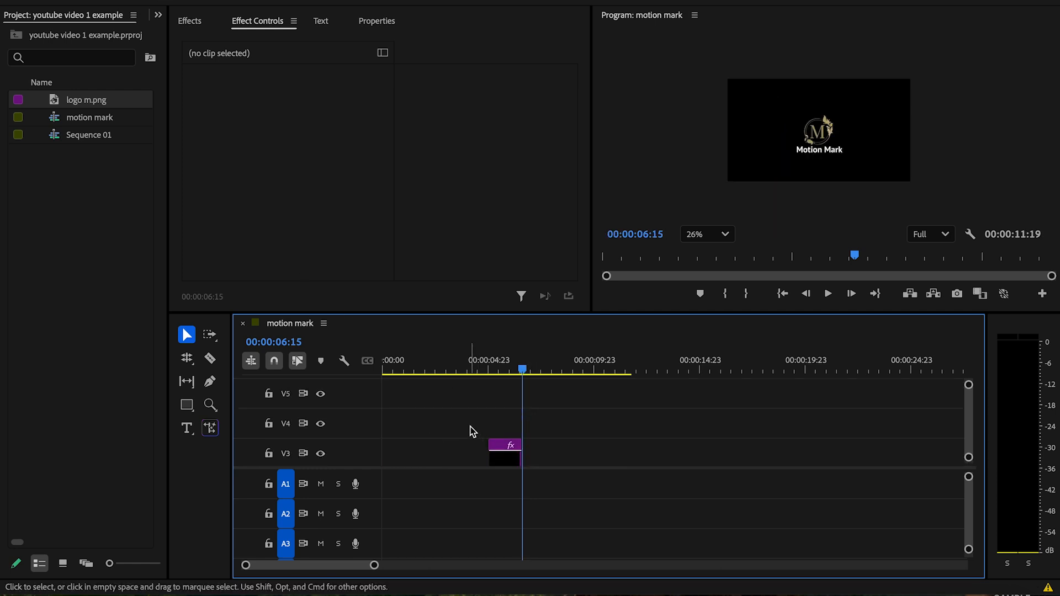
pyautogui.click(209, 381)
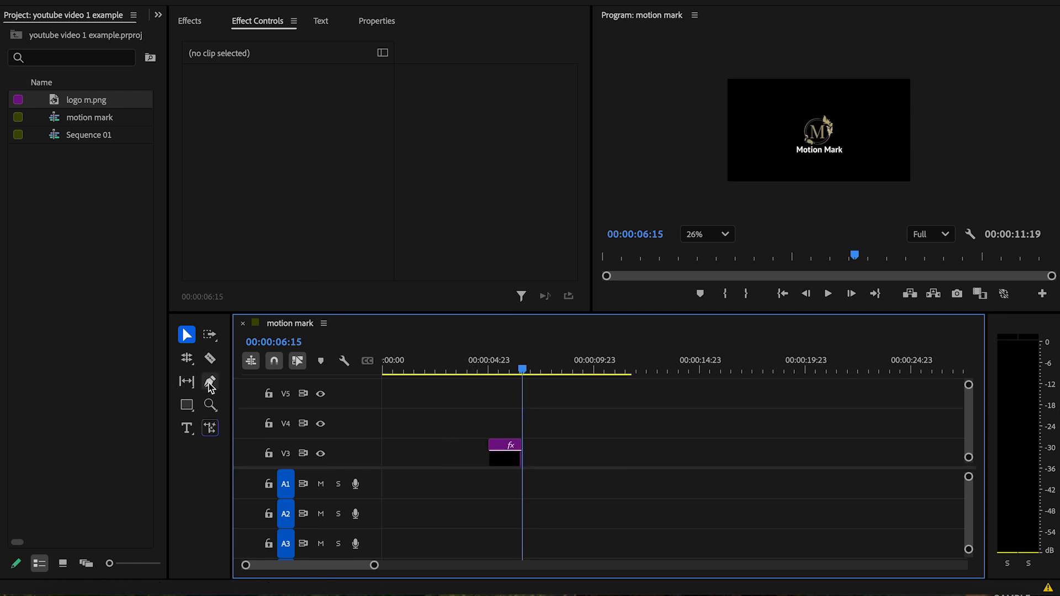
pyautogui.click(621, 120)
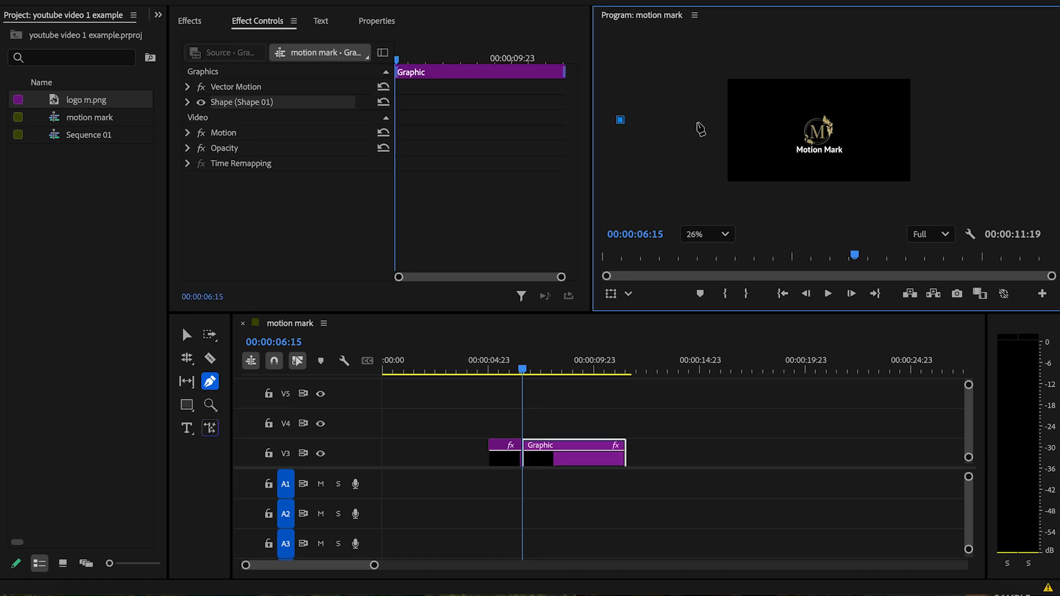
pyautogui.click(690, 120)
# Set the rotation of the newly drawn line to 35°
pyautogui.click(190, 21)
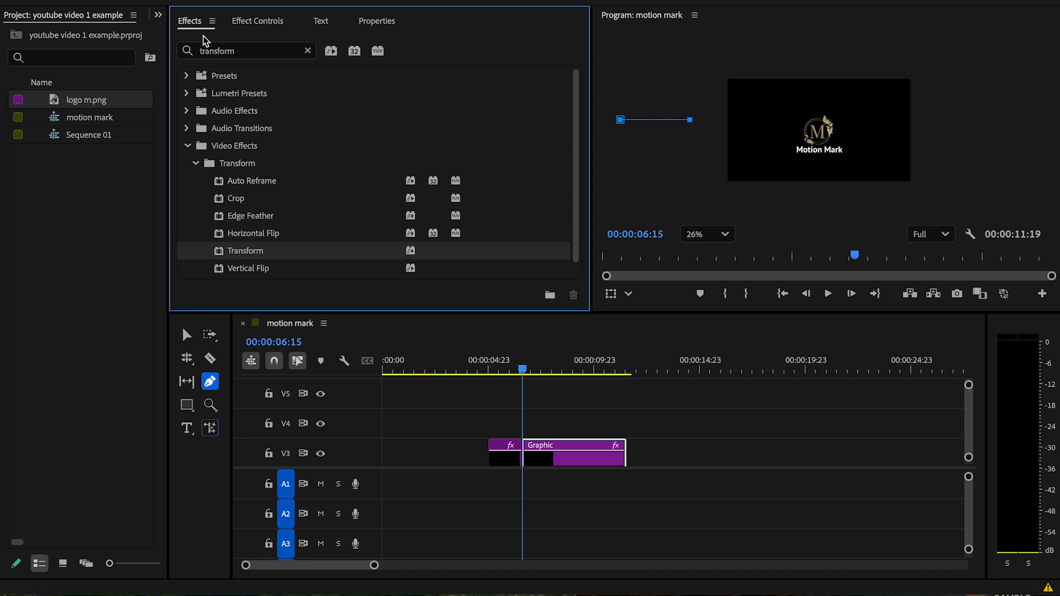
pyautogui.click(259, 22)
pyautogui.click(188, 102)
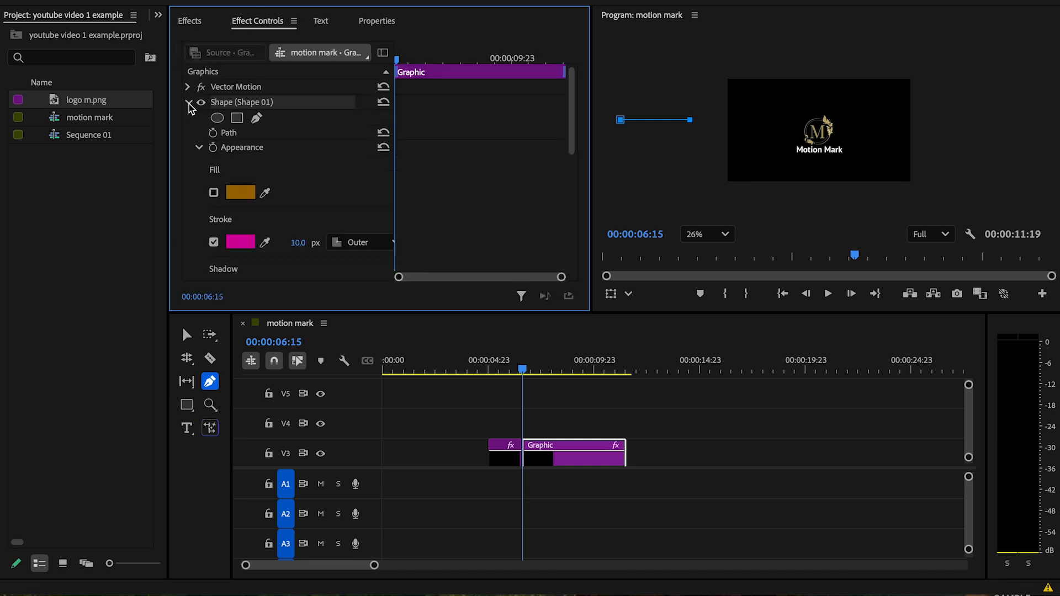
pyautogui.scroll(-5, 261, 168)
pyautogui.click(299, 184)
pyautogui.press('Tab')
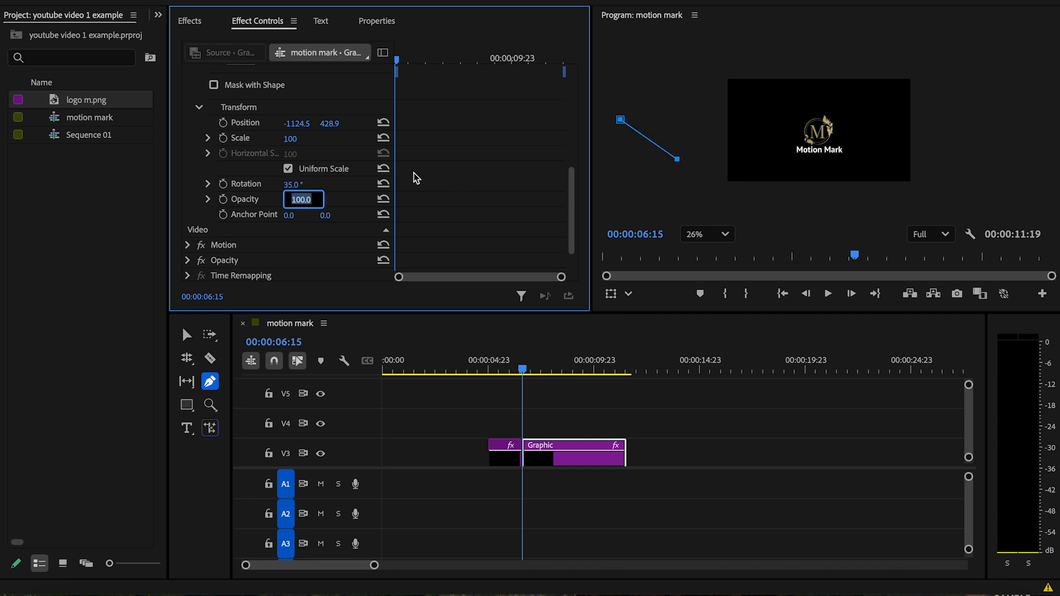
# Change the second line's stroke colour to yellow-green B7C400
pyautogui.scroll(4, 237, 116)
pyautogui.click(241, 139)
pyautogui.moveTo(398, 241)
pyautogui.mouseDown()
pyautogui.moveTo(405, 286)
pyautogui.moveTo(426, 277)
pyautogui.moveTo(426, 211)
pyautogui.moveTo(426, 220)
pyautogui.mouseUp()
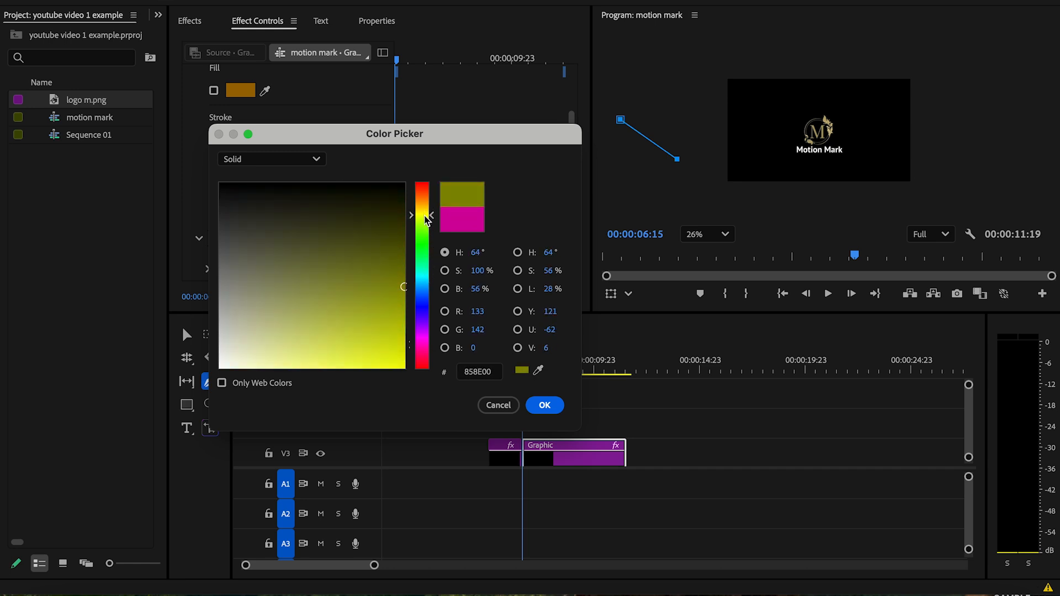
pyautogui.moveTo(403, 286); pyautogui.dragTo(405, 318)
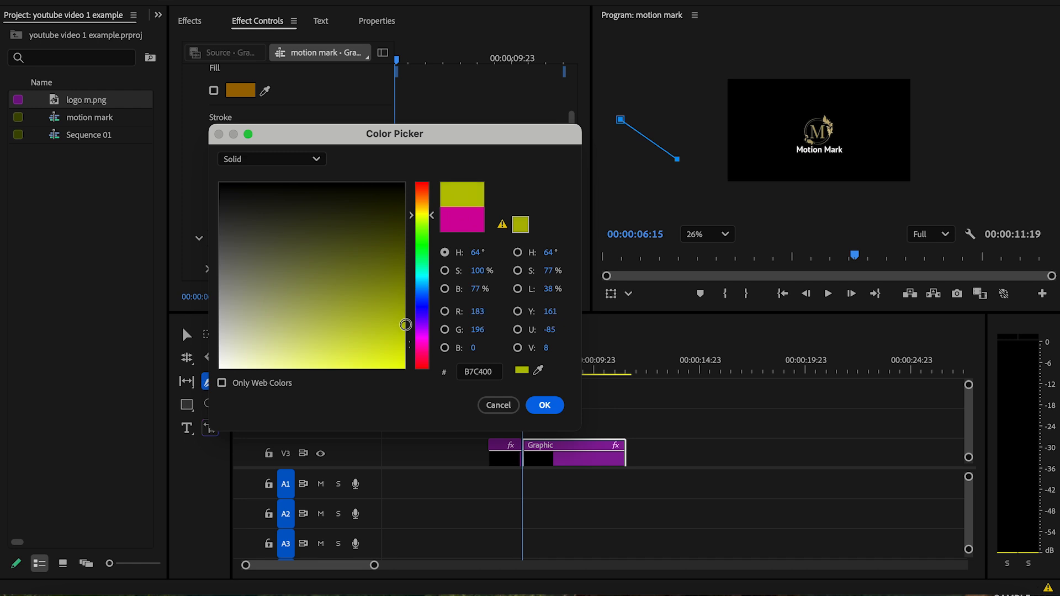
pyautogui.click(529, 408)
# Place the yellow-green line above the frame and move its Graphic clip to V4, starting at 00:00:05:13
pyautogui.click(186, 335)
pyautogui.moveTo(669, 159)
pyautogui.mouseDown()
pyautogui.moveTo(702, 128)
pyautogui.moveTo(799, 91)
pyautogui.moveTo(760, 63)
pyautogui.moveTo(785, 71)
pyautogui.mouseUp()
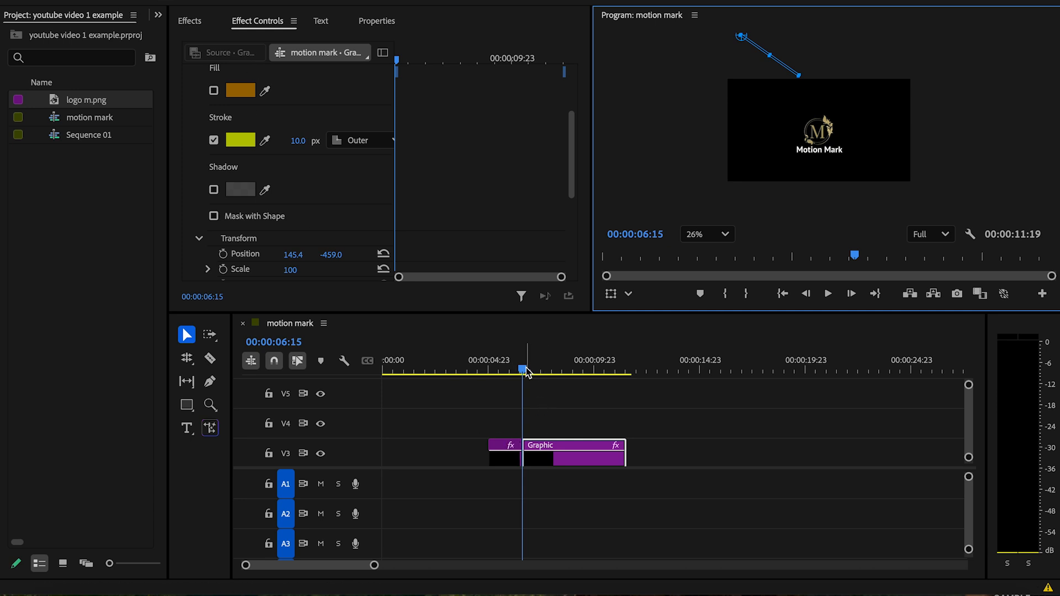
pyautogui.moveTo(573, 456); pyautogui.dragTo(553, 430)
pyautogui.moveTo(524, 370); pyautogui.dragTo(499, 371)
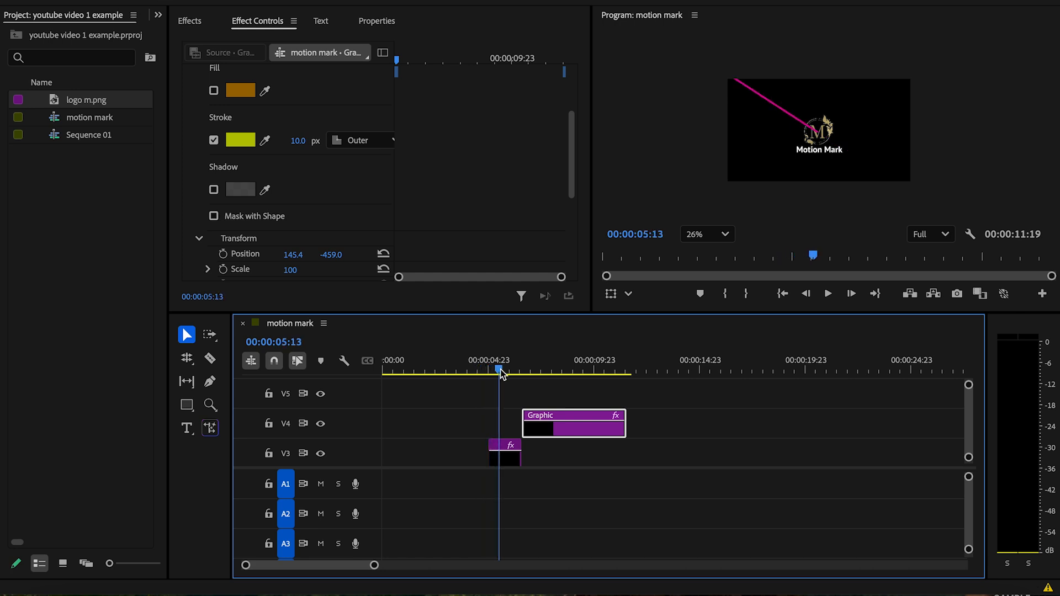
pyautogui.moveTo(555, 434); pyautogui.dragTo(533, 434)
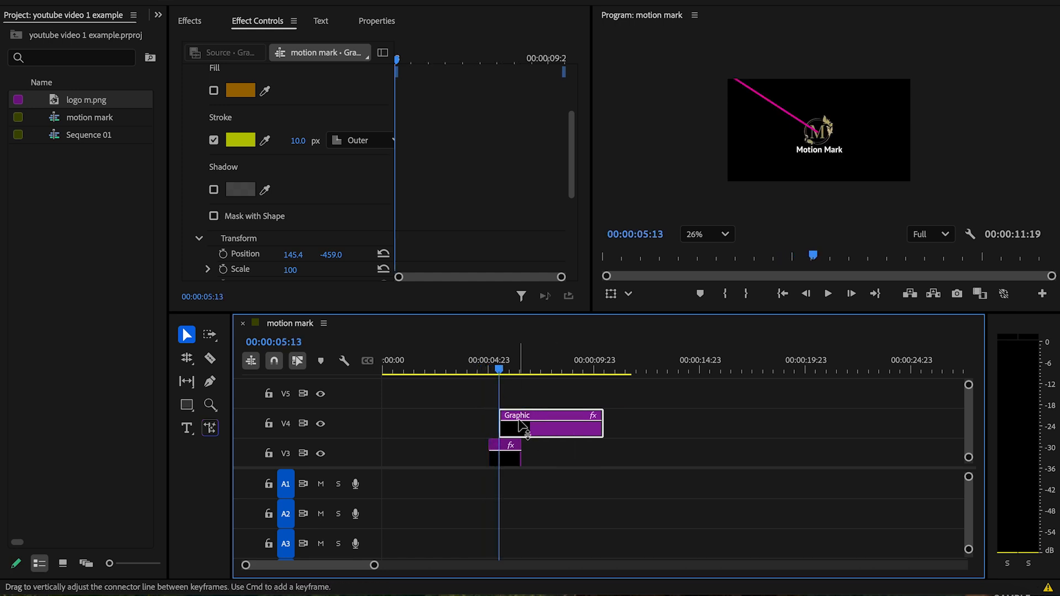
# Keyframe the yellow-green line's position from 00:00:05:13 to 00:00:06:23, ending diagonally beyond the frame's right edge
pyautogui.click(788, 70)
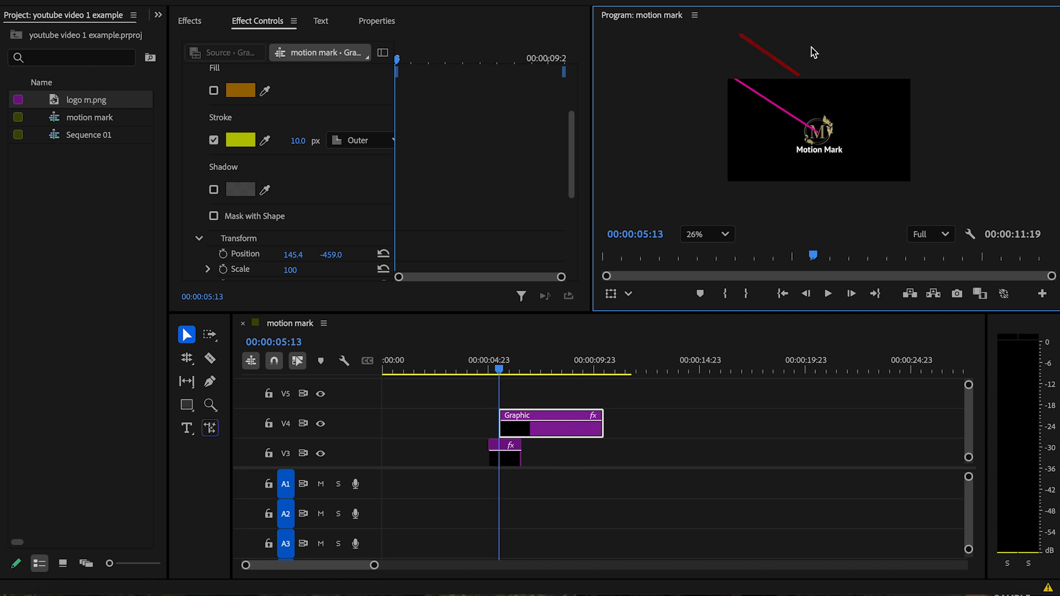
pyautogui.click(784, 63)
pyautogui.click(226, 255)
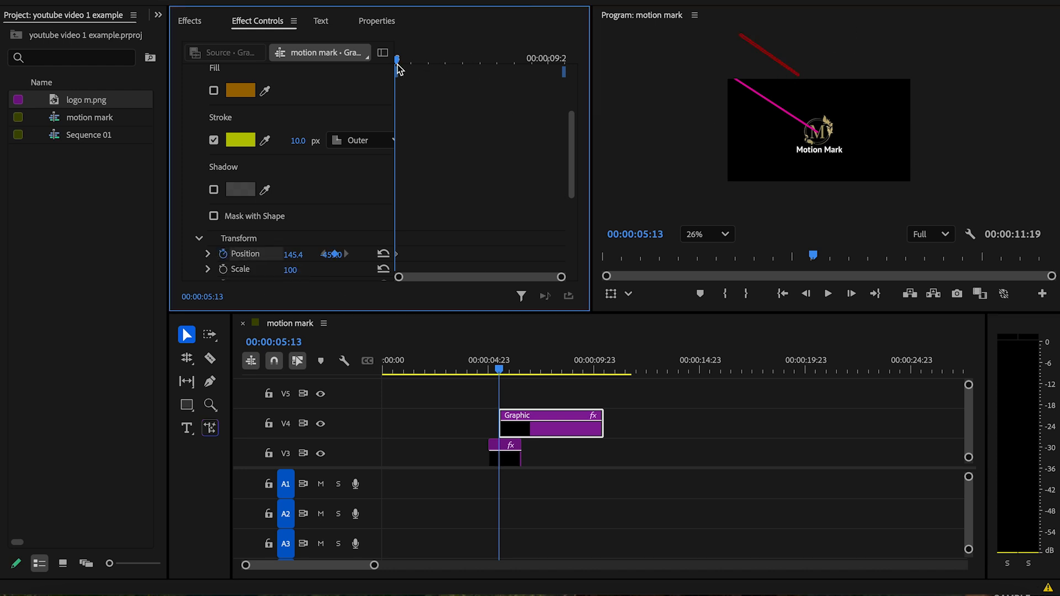
pyautogui.moveTo(398, 62); pyautogui.dragTo(447, 77)
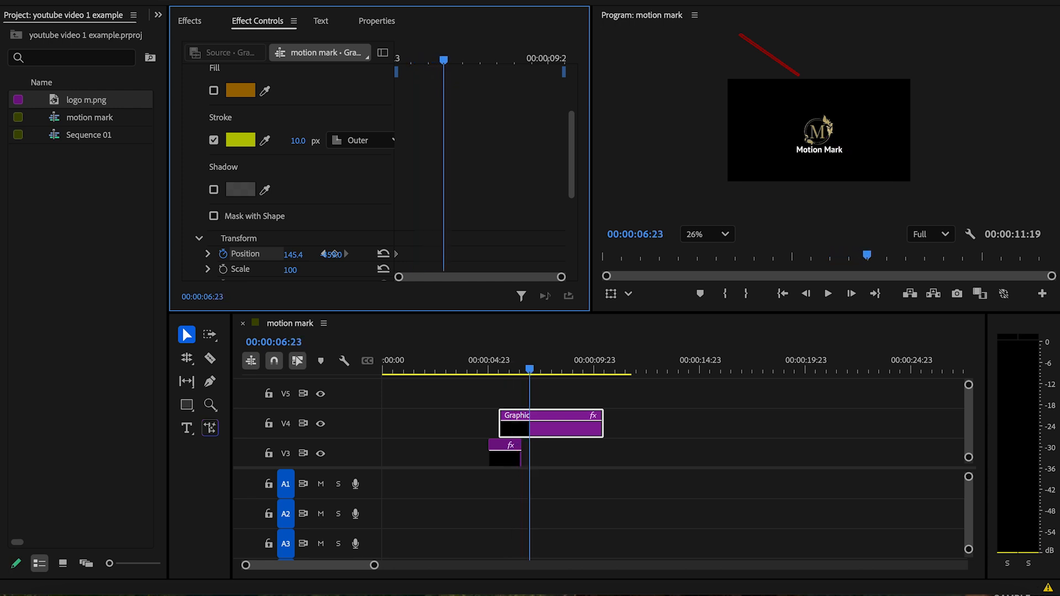
pyautogui.click(777, 64)
pyautogui.moveTo(785, 65); pyautogui.dragTo(964, 180)
# Set the yellow-green line's rotation to 33° and play back both line sweeps
pyautogui.moveTo(530, 370); pyautogui.dragTo(518, 366)
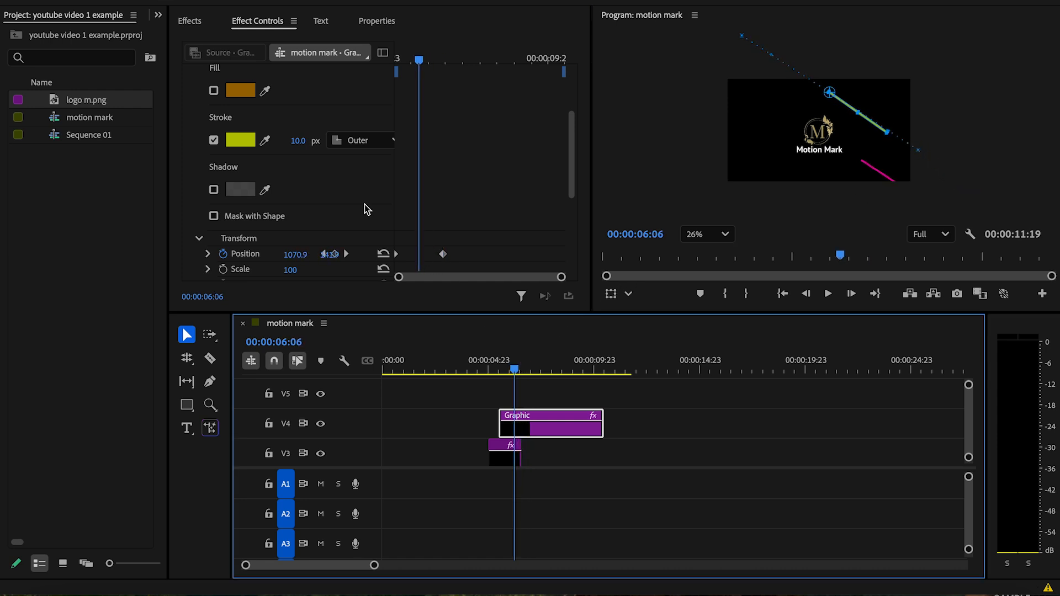
pyautogui.scroll(-3, 255, 197)
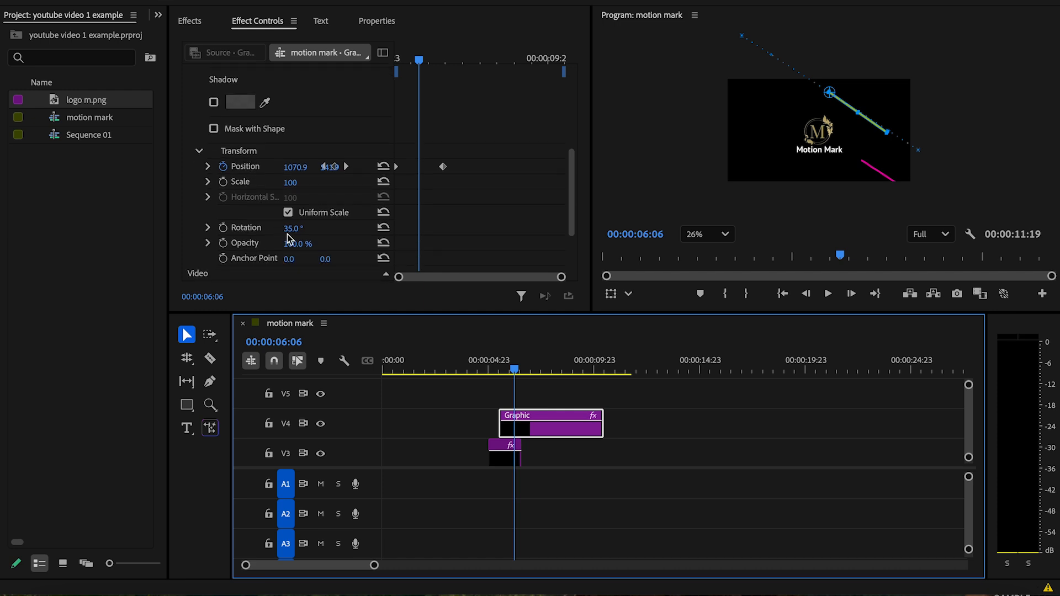
pyautogui.moveTo(290, 235); pyautogui.dragTo(289, 235)
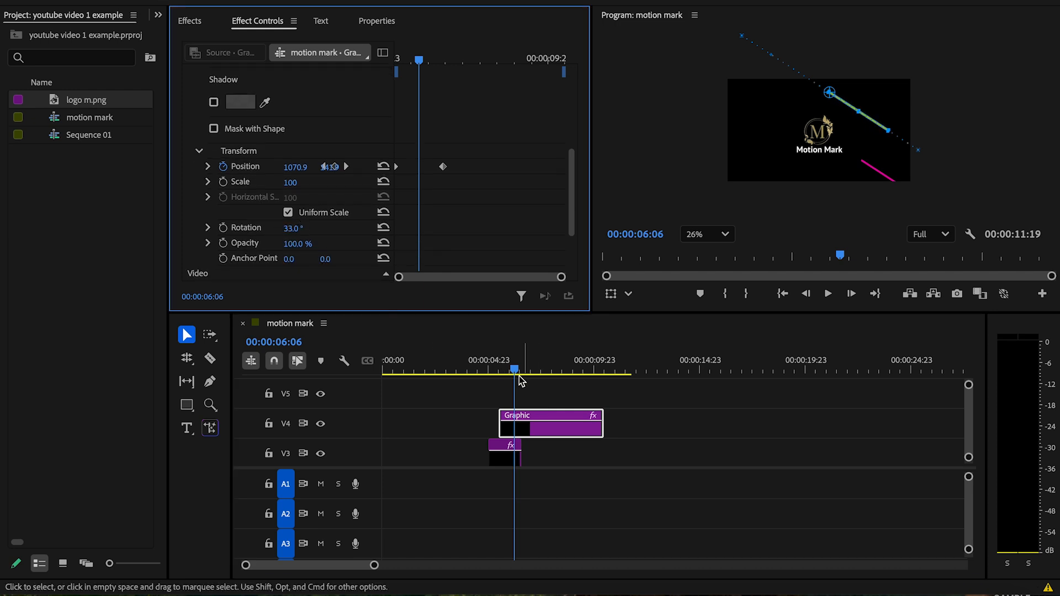
pyautogui.click(491, 371)
pyautogui.press('space')
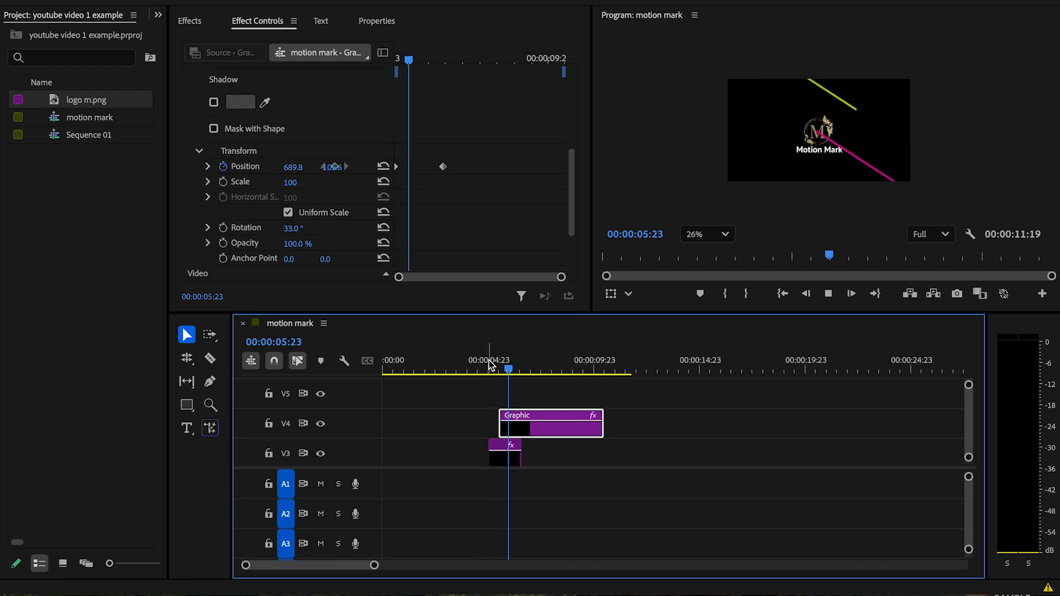
# Trim the end of the Graphic clip on V4 to just after its second position keyframe
pyautogui.moveTo(514, 373); pyautogui.dragTo(499, 369)
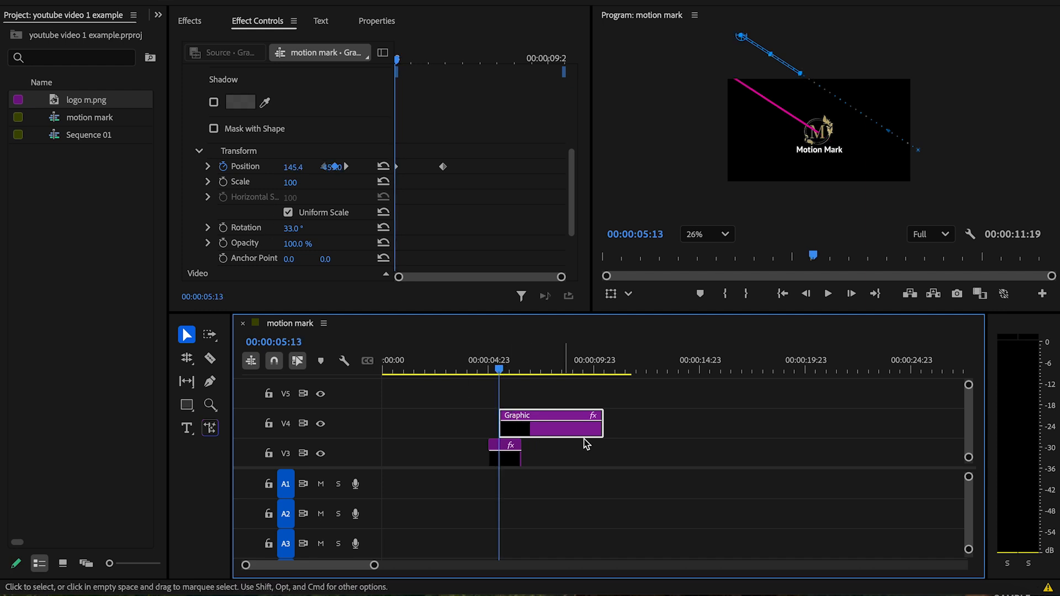
pyautogui.moveTo(599, 430); pyautogui.dragTo(521, 429)
pyautogui.moveTo(499, 373)
pyautogui.mouseDown()
pyautogui.moveTo(524, 373)
pyautogui.moveTo(513, 373)
pyautogui.mouseUp()
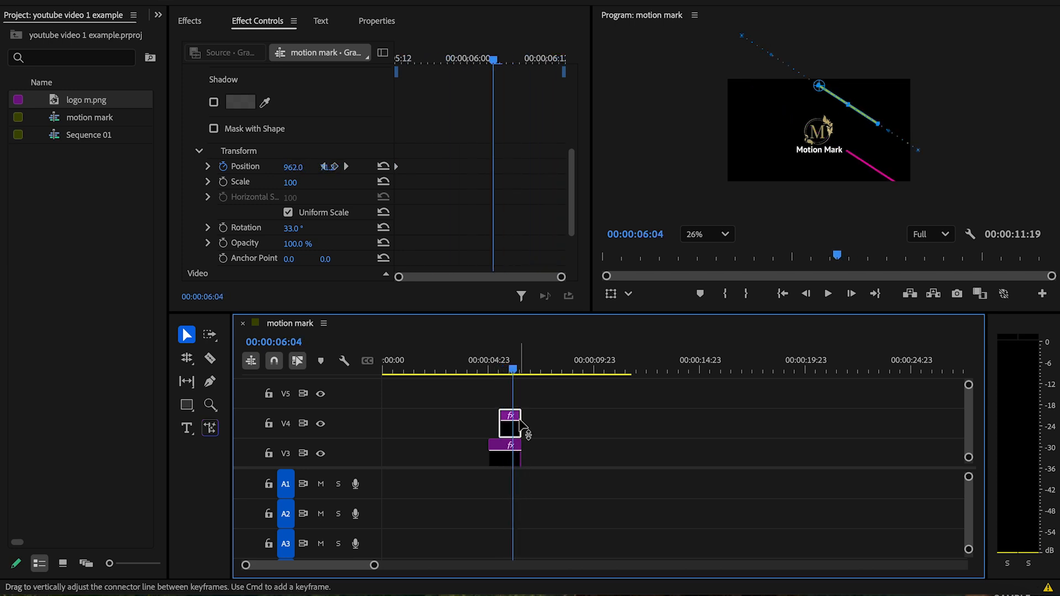
pyautogui.moveTo(520, 425); pyautogui.dragTo(527, 425)
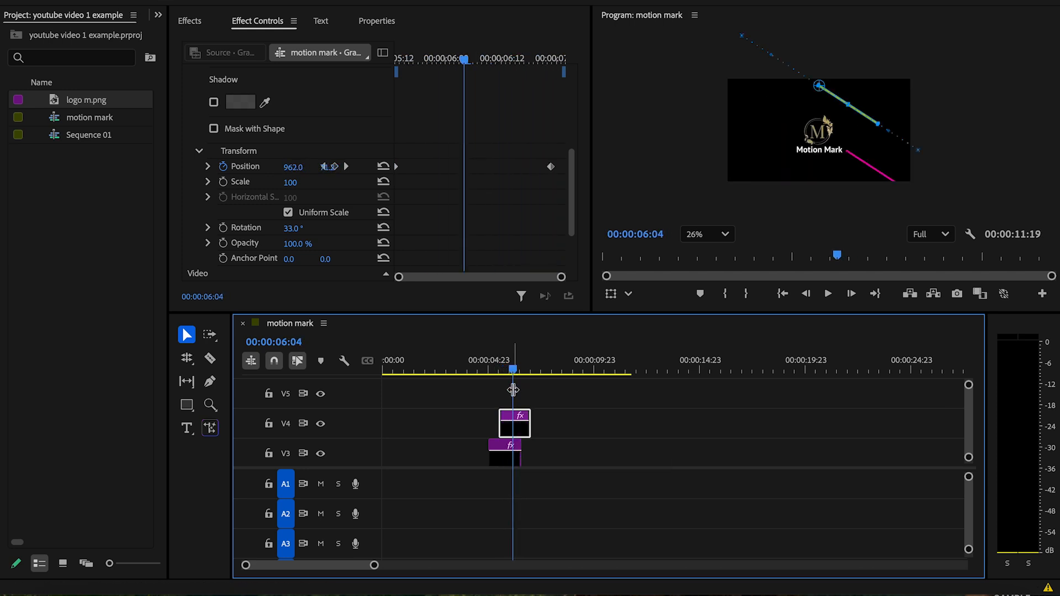
# Draw a third horizontal line with the Pen tool outside the frame's left edge at 00:00:05:14, as a new clip on V5
pyautogui.moveTo(513, 373)
pyautogui.mouseDown()
pyautogui.moveTo(530, 375)
pyautogui.moveTo(503, 371)
pyautogui.mouseUp()
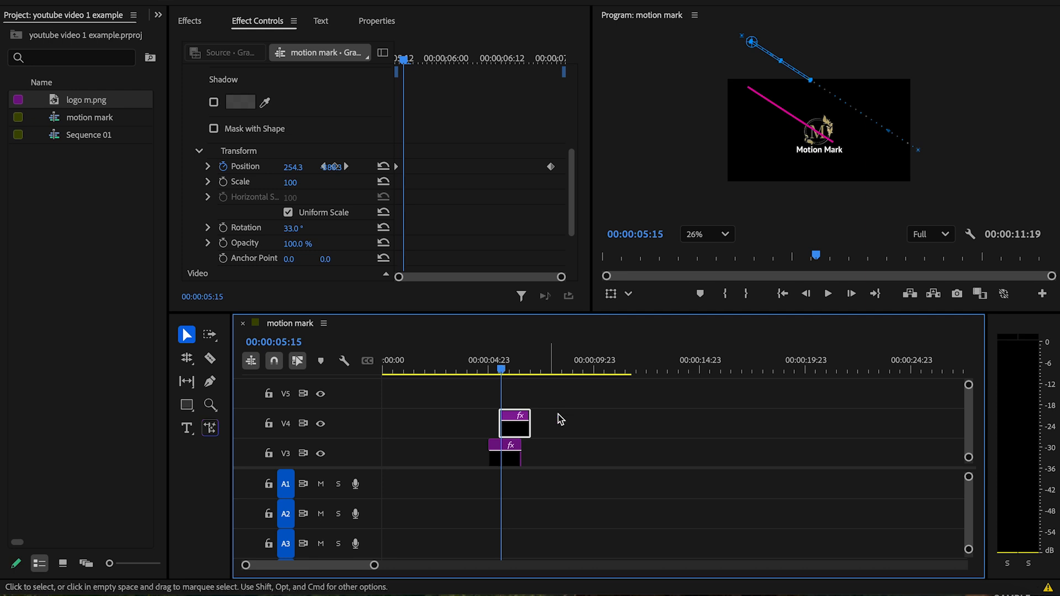
pyautogui.click(541, 407)
pyautogui.moveTo(501, 378); pyautogui.dragTo(501, 370)
pyautogui.click(209, 383)
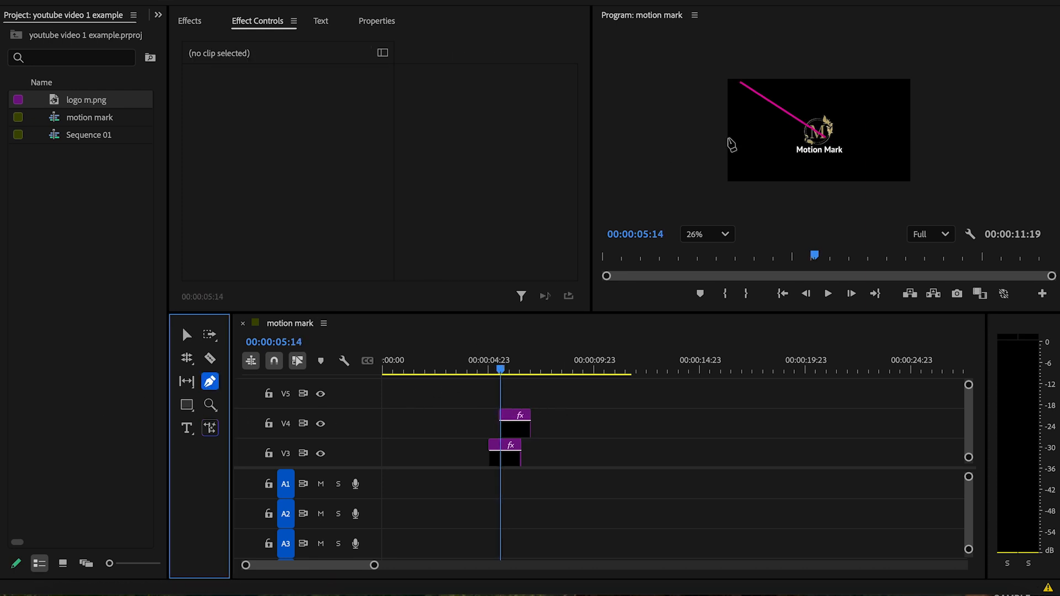
pyautogui.click(613, 123)
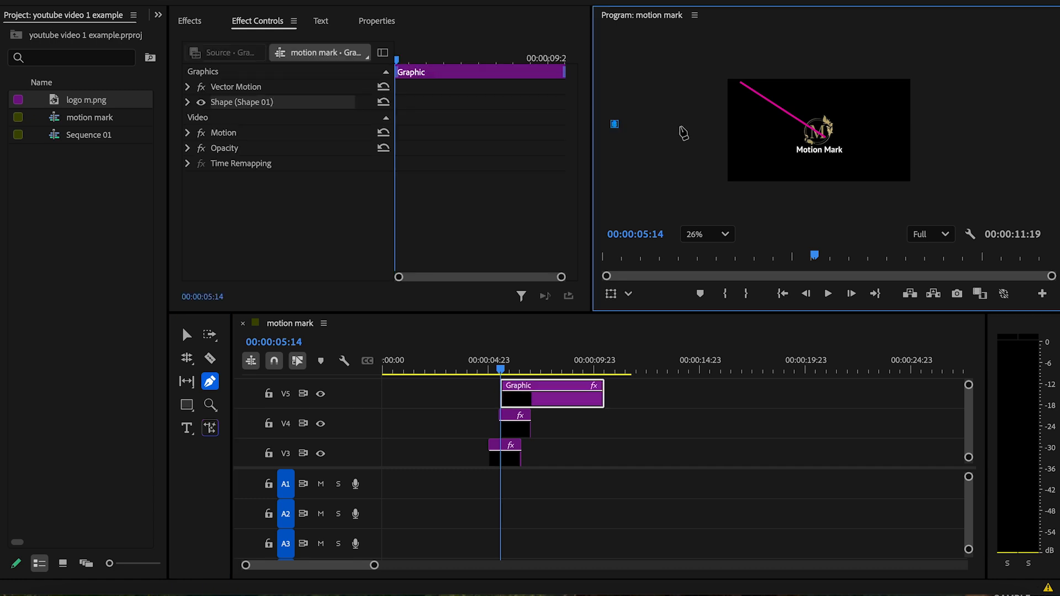
# Change the third line's stroke colour to green 2FC400
pyautogui.click(192, 101)
pyautogui.scroll(-2, 249, 166)
pyautogui.click(251, 203)
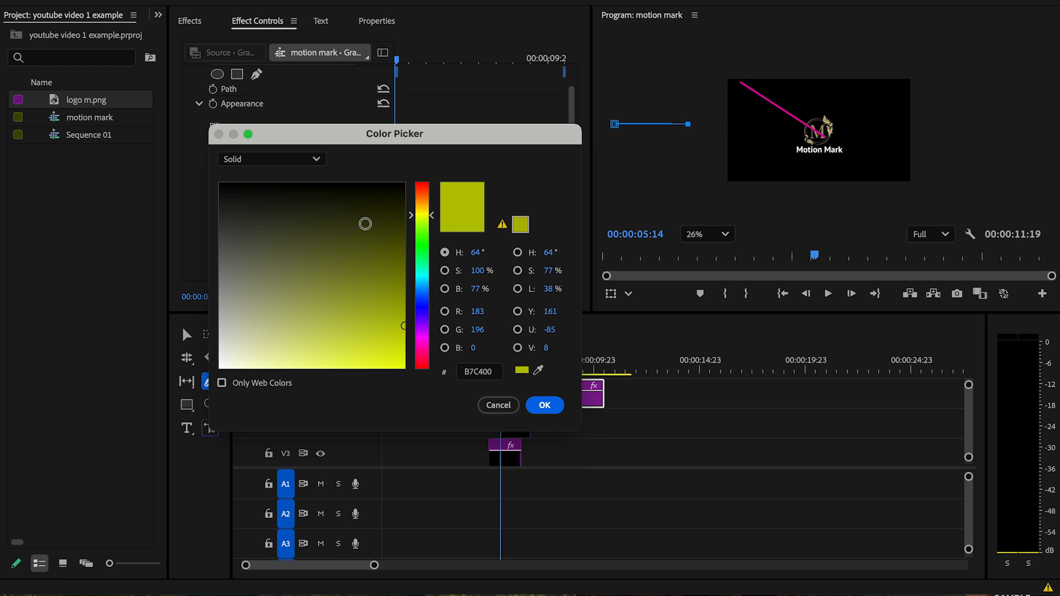
pyautogui.click(426, 236)
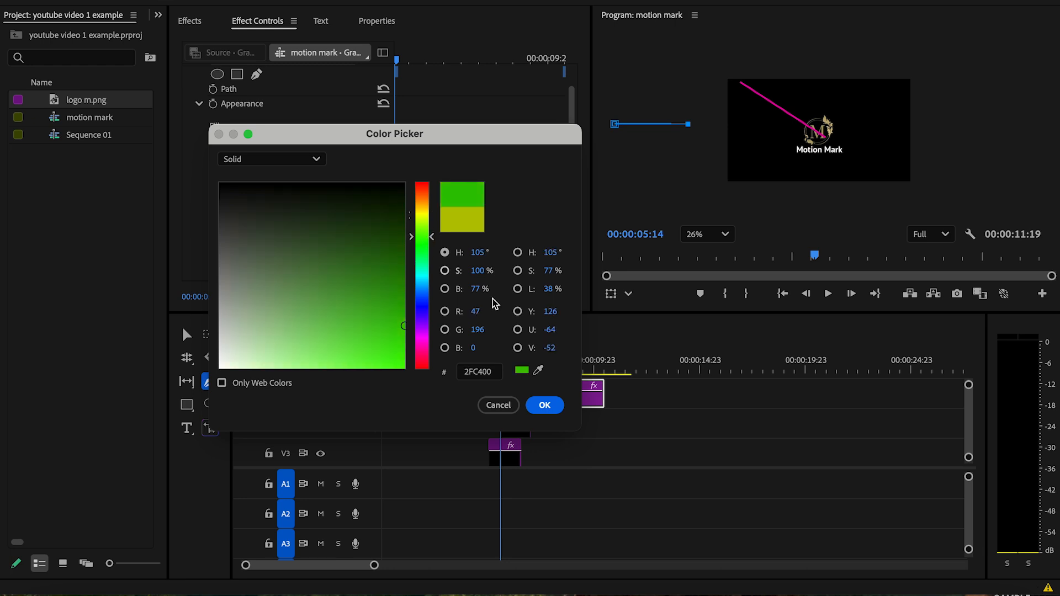
pyautogui.click(541, 405)
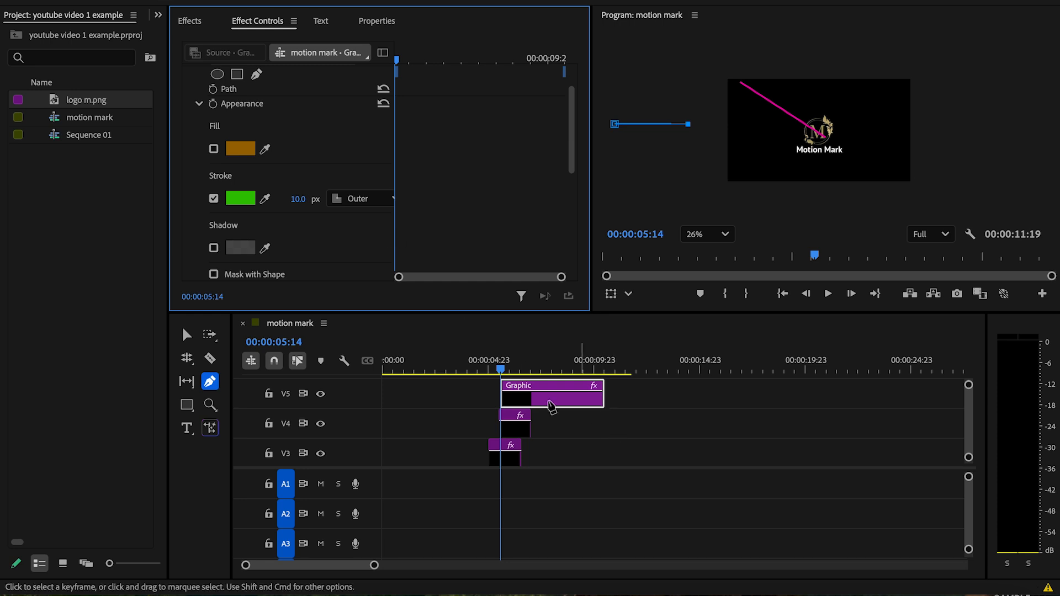
# Trim the end of the Graphic clip on V5 to line up with the end of the V4 clip
pyautogui.click(186, 335)
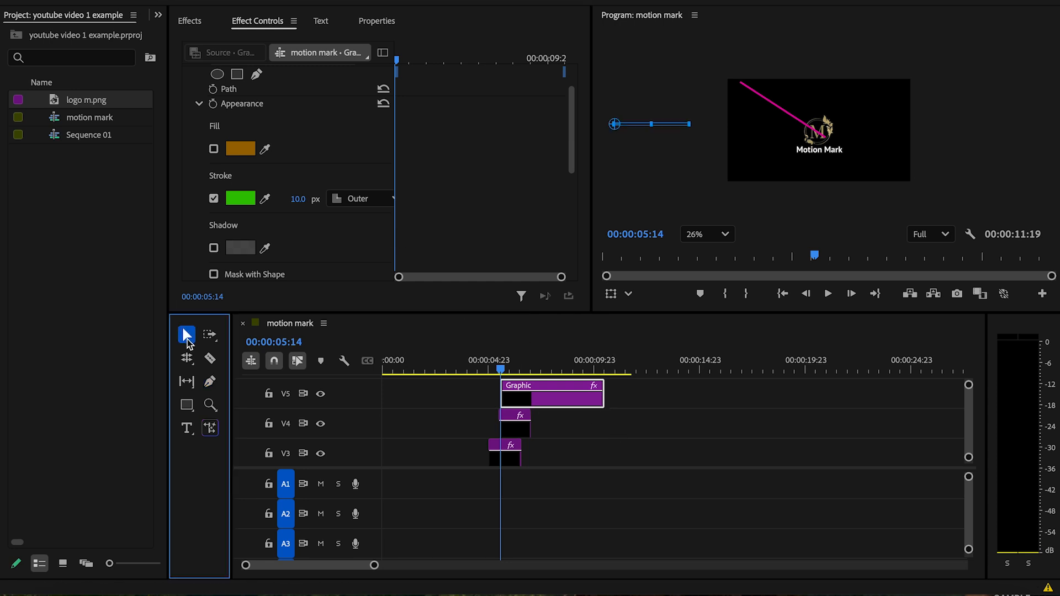
pyautogui.click(601, 396)
pyautogui.moveTo(602, 396); pyautogui.dragTo(546, 393)
pyautogui.moveTo(526, 391); pyautogui.dragTo(529, 391)
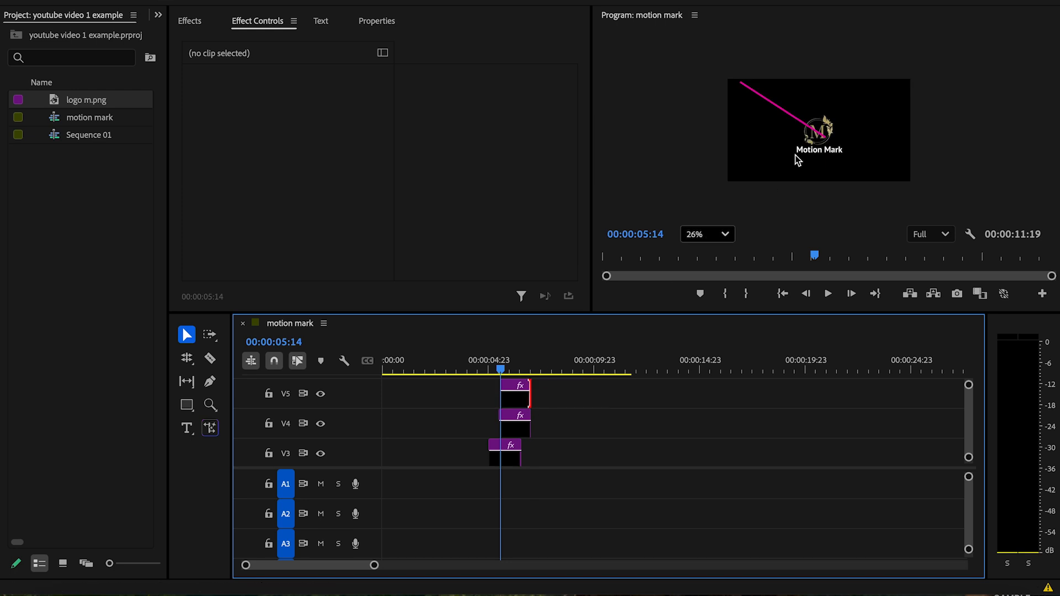
# Select the green line's clip on V5 and set the line's rotation to 35°
pyautogui.click(671, 136)
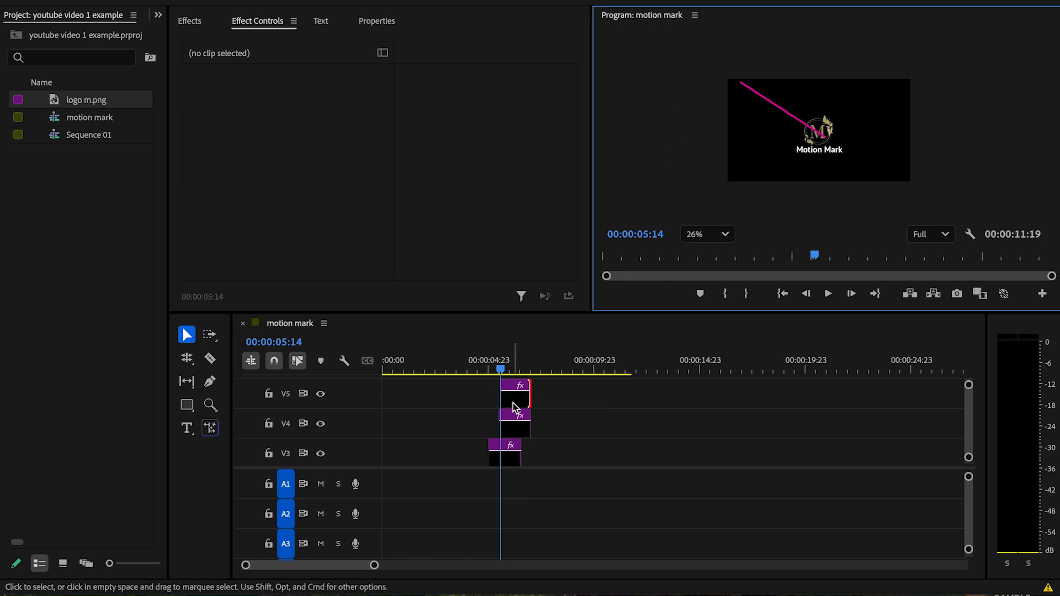
pyautogui.click(513, 407)
pyautogui.click(666, 136)
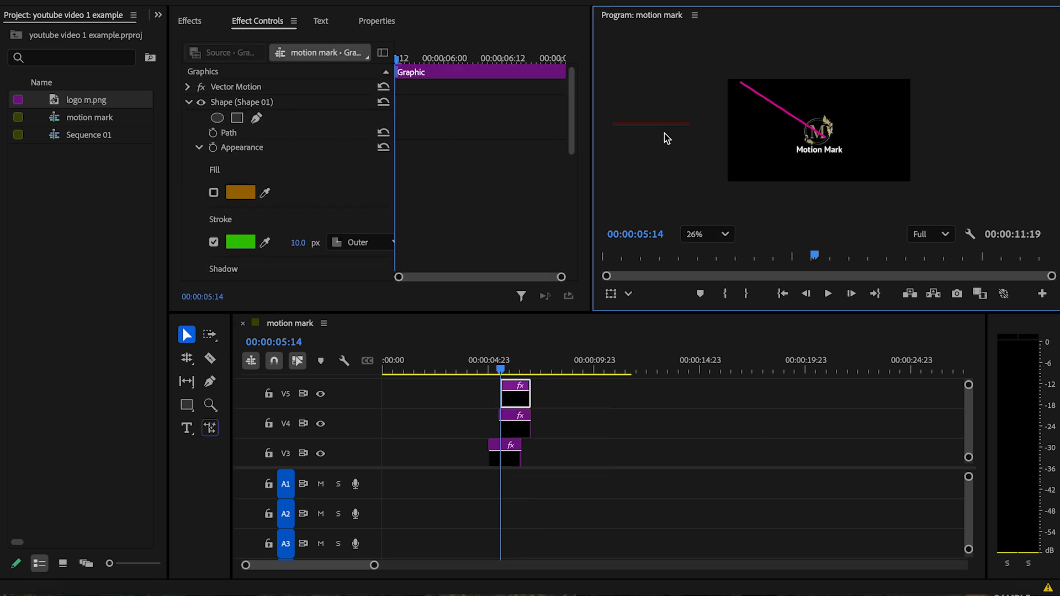
pyautogui.scroll(-5, 268, 198)
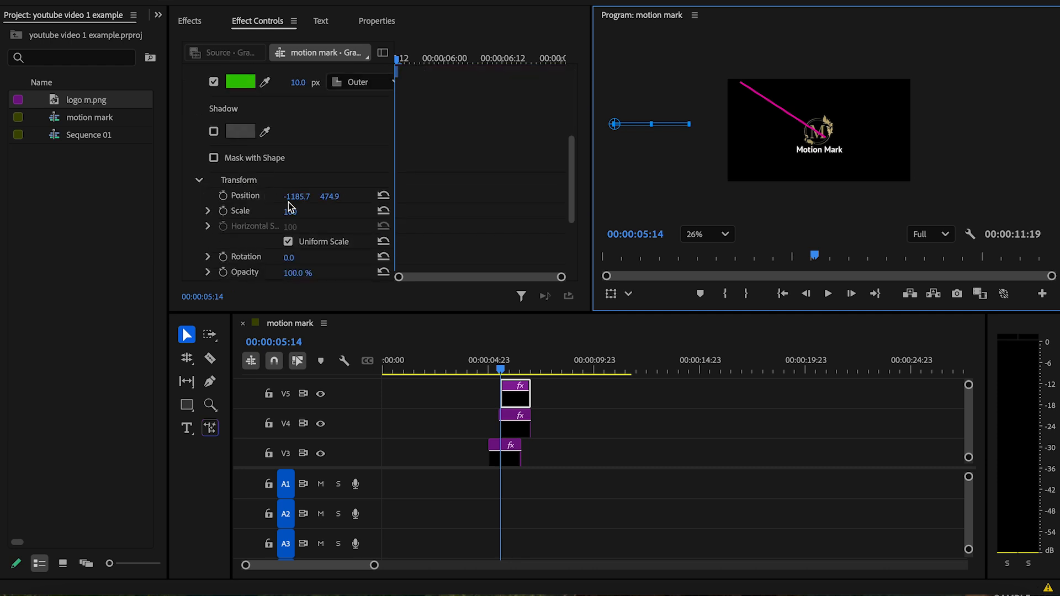
pyautogui.click(290, 186)
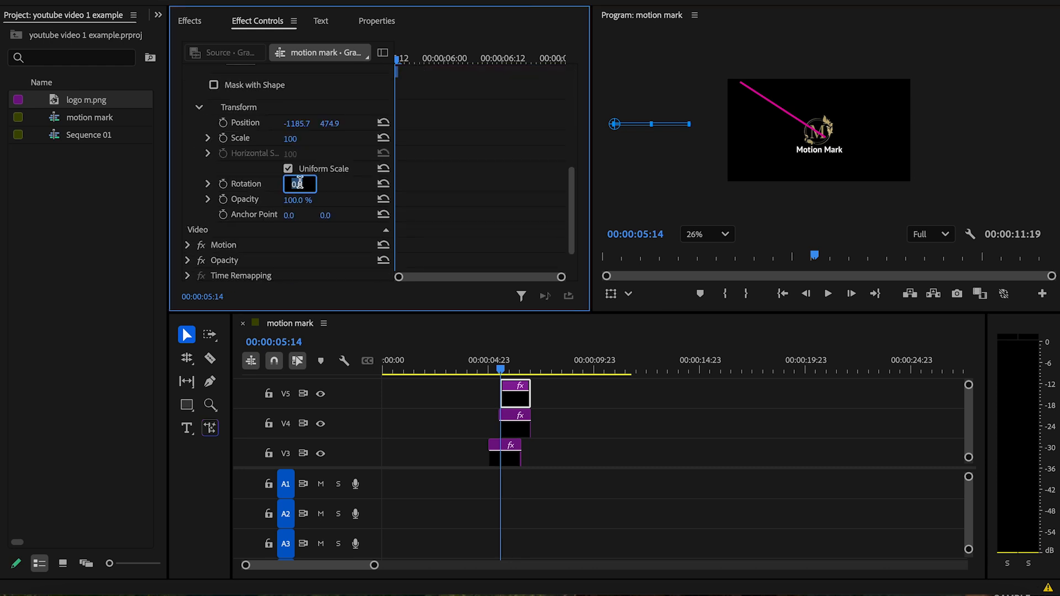
pyautogui.write('35')
pyautogui.press('Tab')
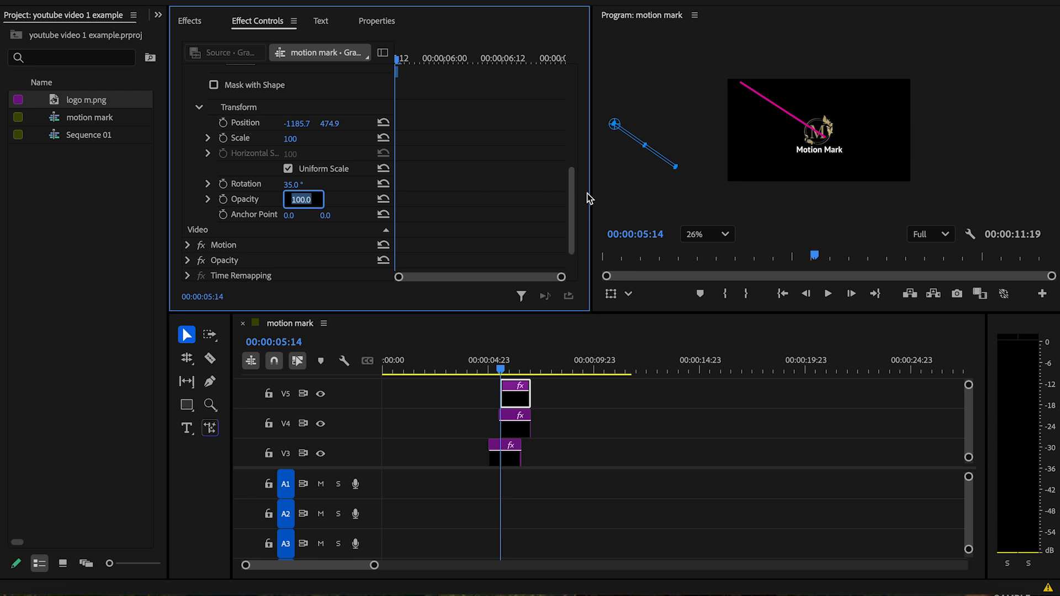
# Move the green line up to just outside the frame's upper-left edge and enable a Position keyframe at 00:00:05:14
pyautogui.click(643, 168)
pyautogui.moveTo(655, 156); pyautogui.dragTo(704, 111)
pyautogui.click(223, 123)
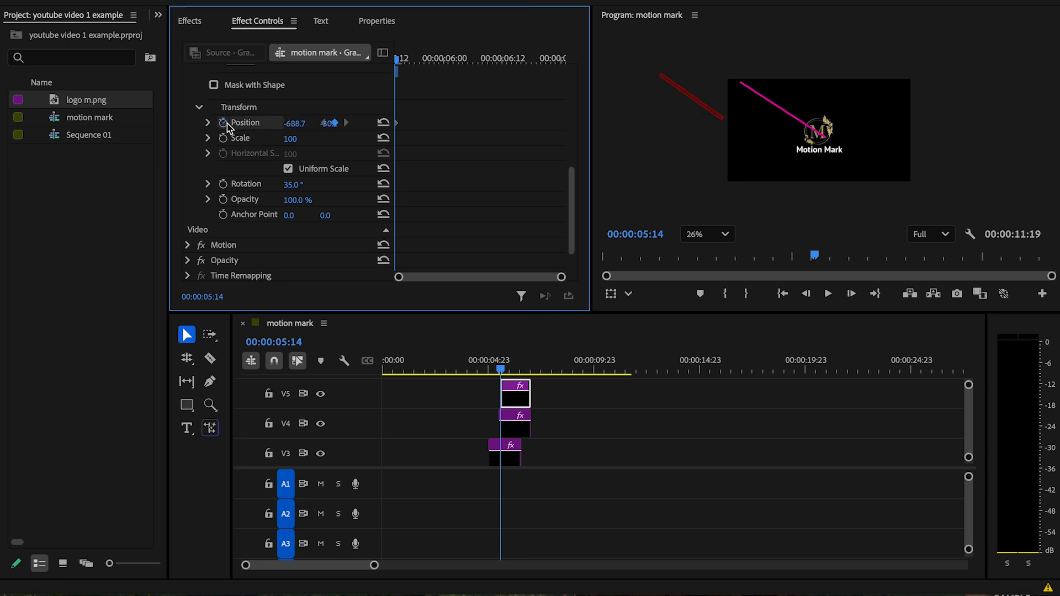
# At 00:00:06:23, move the green line diagonally to just below the frame to keyframe its end position, and scrub through the sweep
pyautogui.moveTo(504, 374); pyautogui.dragTo(532, 384)
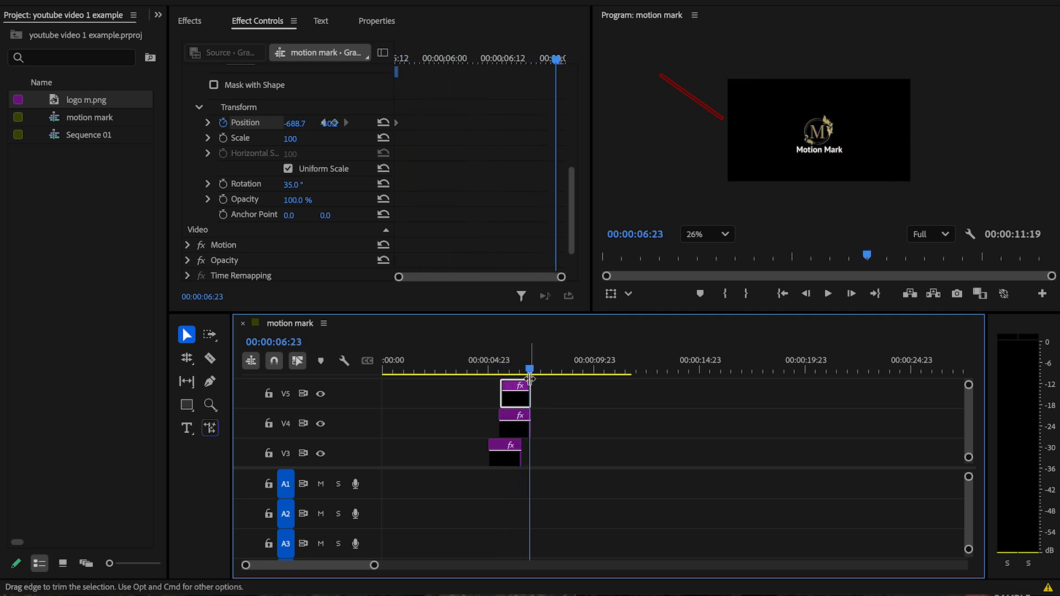
pyautogui.click(693, 99)
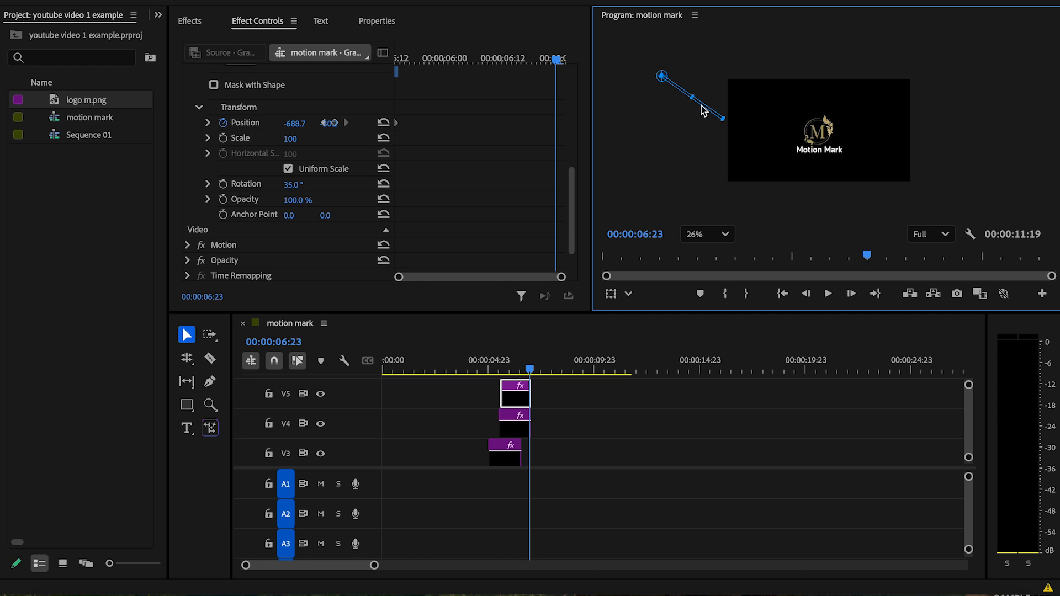
pyautogui.moveTo(703, 110); pyautogui.dragTo(859, 220)
pyautogui.moveTo(534, 375); pyautogui.dragTo(502, 371)
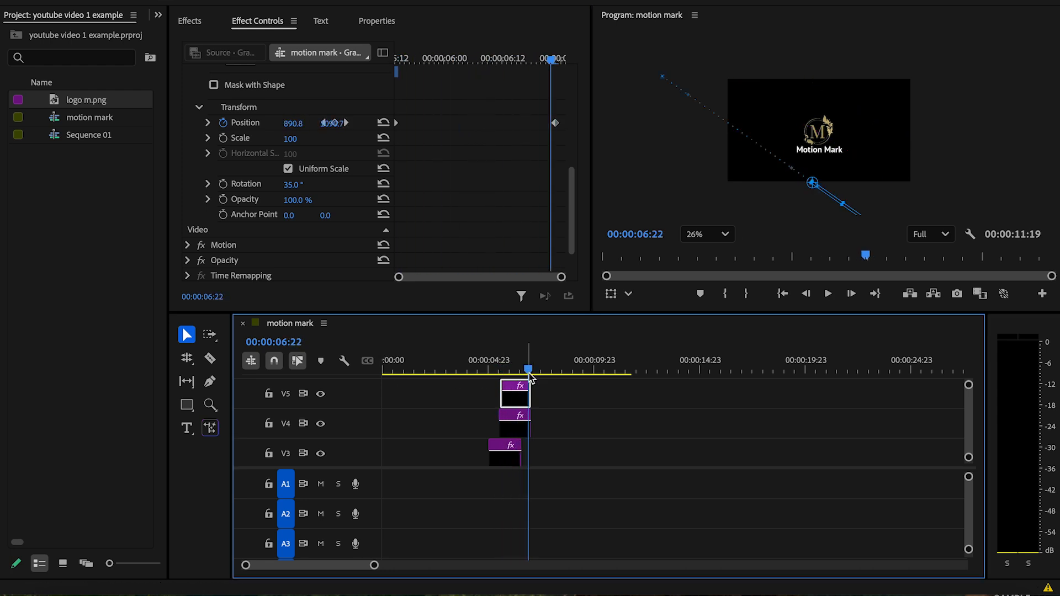
# Deselect the green line's clip and set the playhead to 00:00:06:20
pyautogui.scroll(2, 531, 414)
pyautogui.click(542, 431)
pyautogui.moveTo(528, 377)
pyautogui.mouseDown()
pyautogui.moveTo(518, 370)
pyautogui.moveTo(527, 373)
pyautogui.mouseUp()
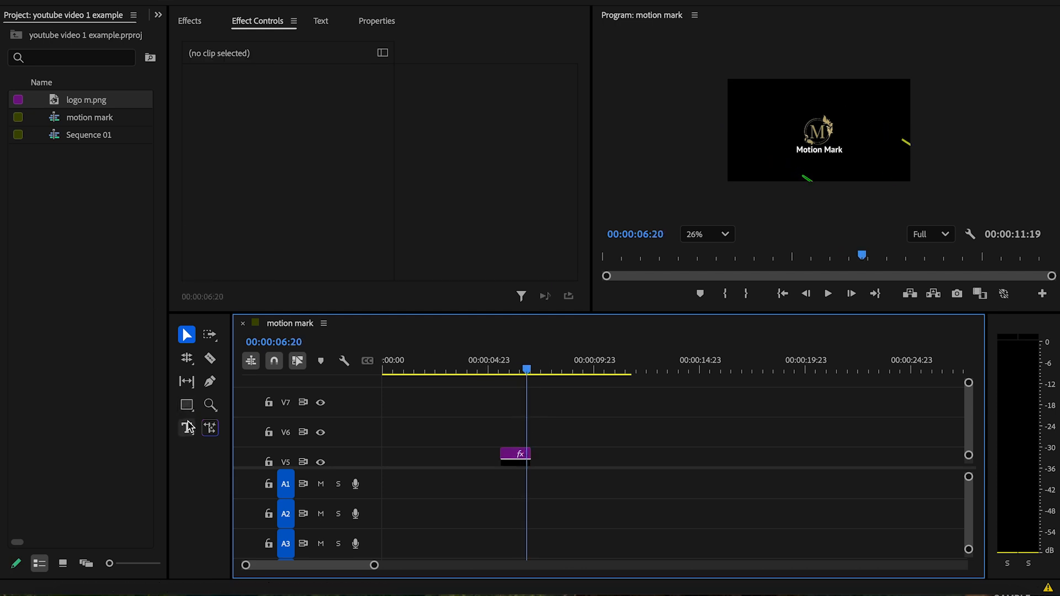
# Draw a fourth horizontal line with the Pen tool outside the frame's left edge, as a new clip on V6
pyautogui.click(211, 383)
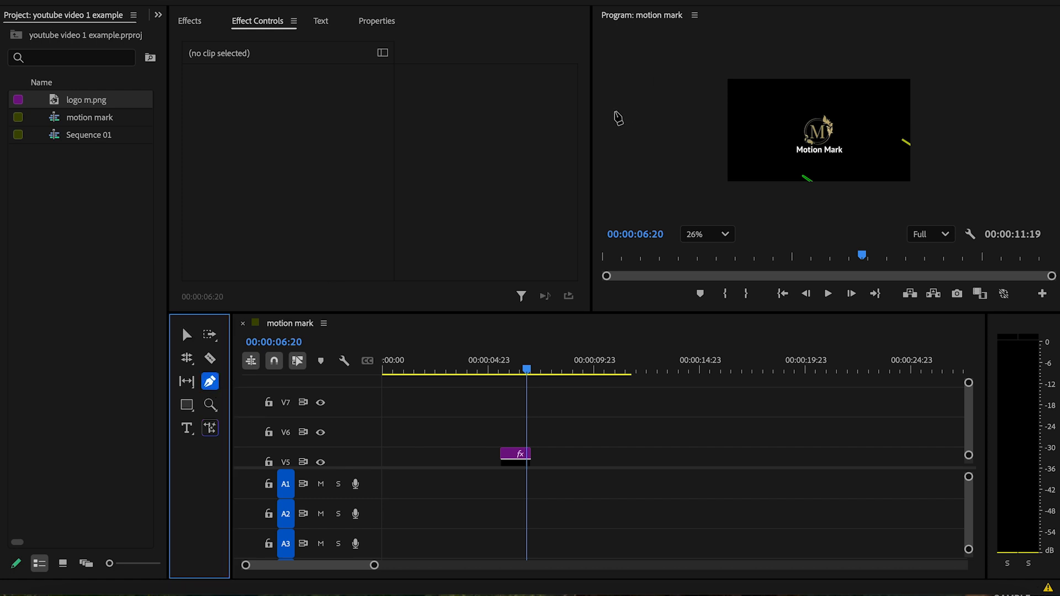
pyautogui.click(615, 110)
pyautogui.click(689, 111)
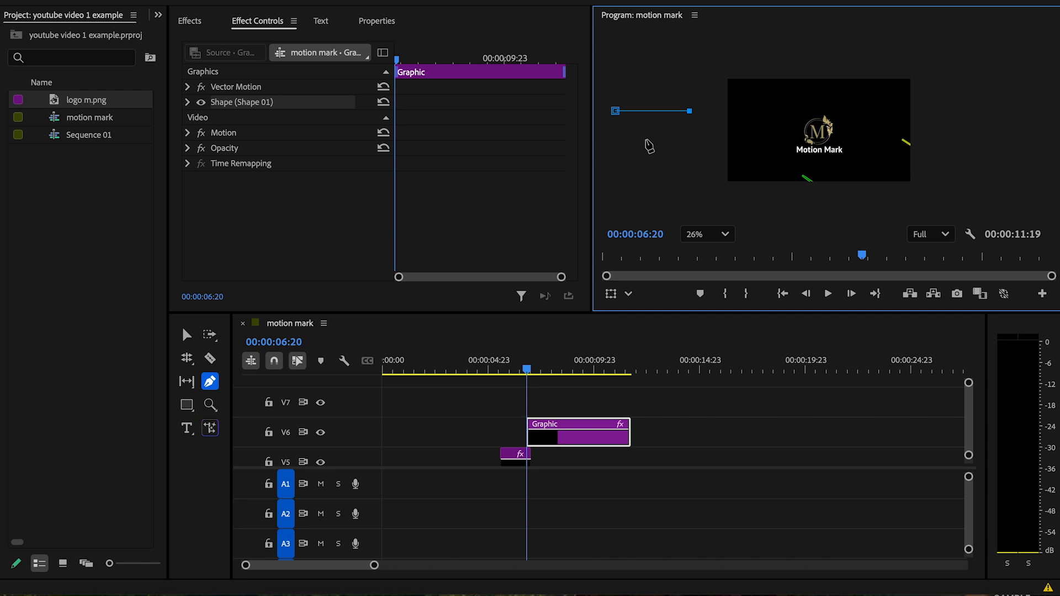
# Change the fourth line's stroke colour to teal green
pyautogui.click(188, 102)
pyautogui.scroll(-1, 248, 153)
pyautogui.scroll(-1, 249, 152)
pyautogui.click(241, 199)
pyautogui.click(423, 279)
pyautogui.moveTo(422, 278); pyautogui.dragTo(424, 268)
pyautogui.click(544, 405)
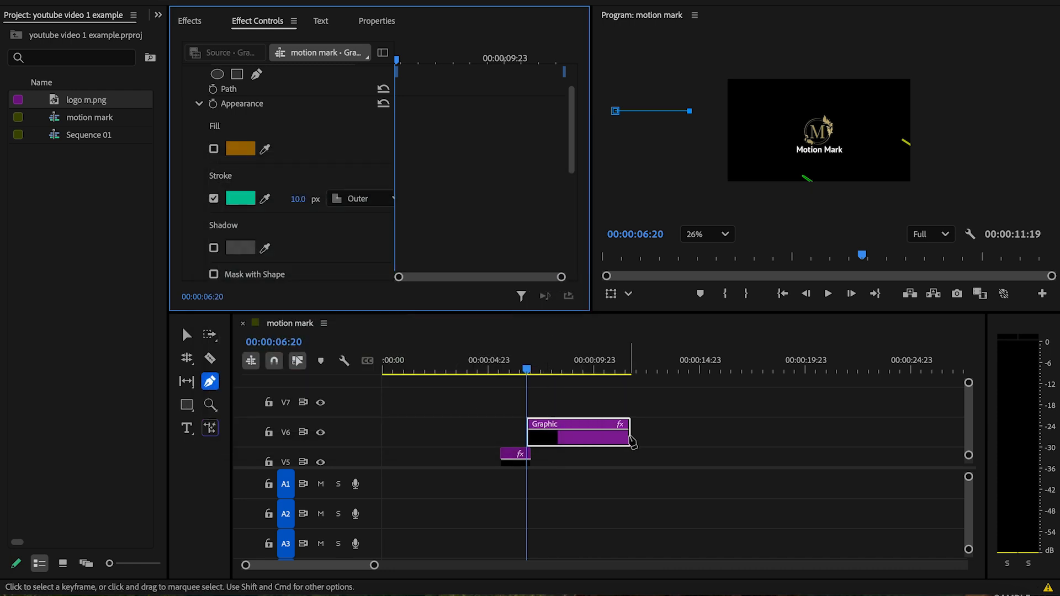
# Trim the end of the V6 Graphic clip to match the length of the V5 clip, and set the line's rotation to 35°
pyautogui.press('v')
pyautogui.moveTo(631, 439); pyautogui.dragTo(558, 433)
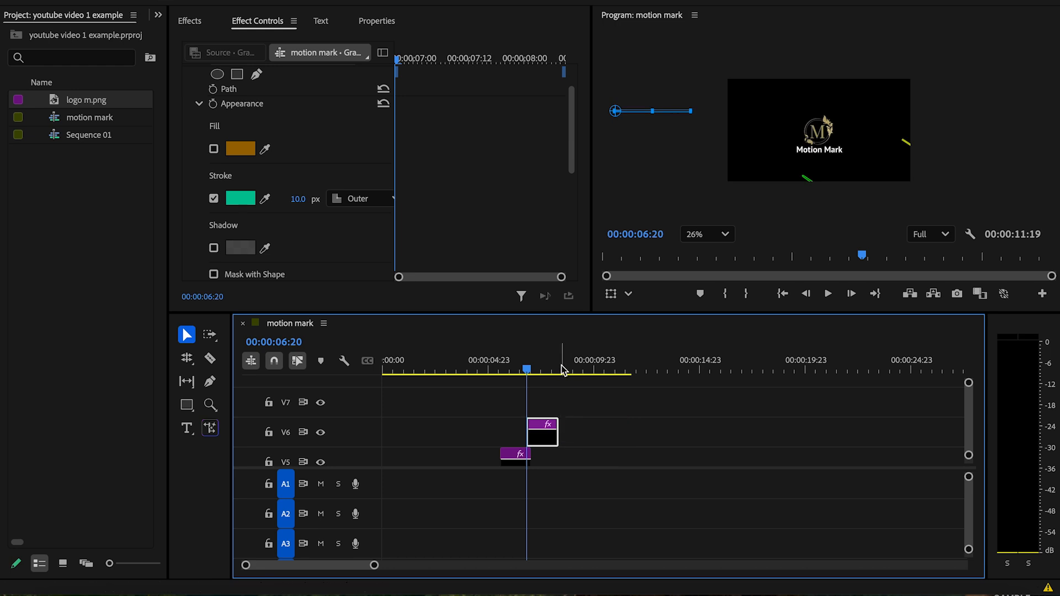
pyautogui.scroll(-5, 262, 229)
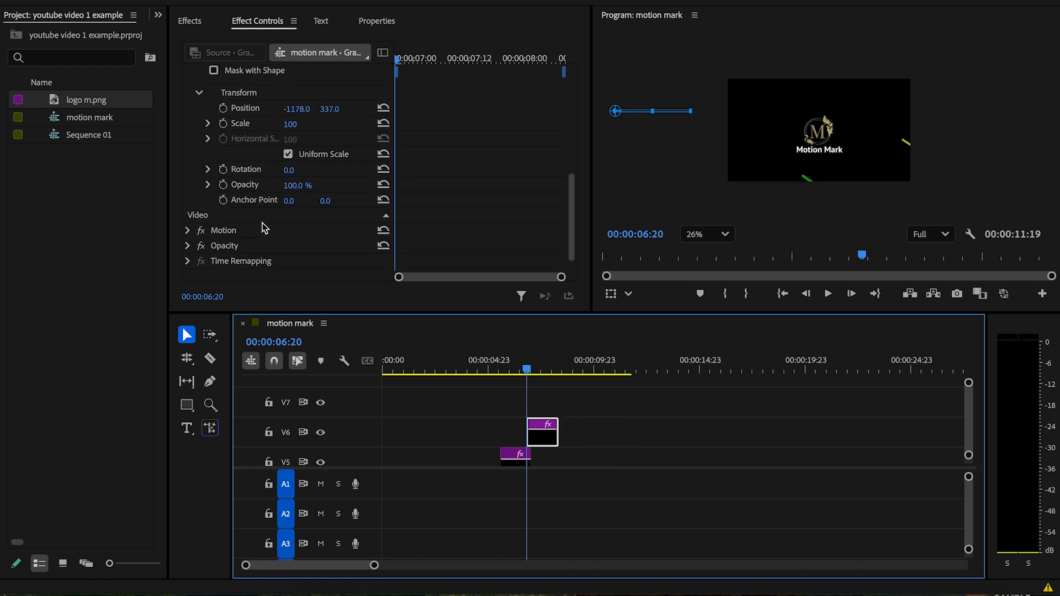
pyautogui.click(300, 169)
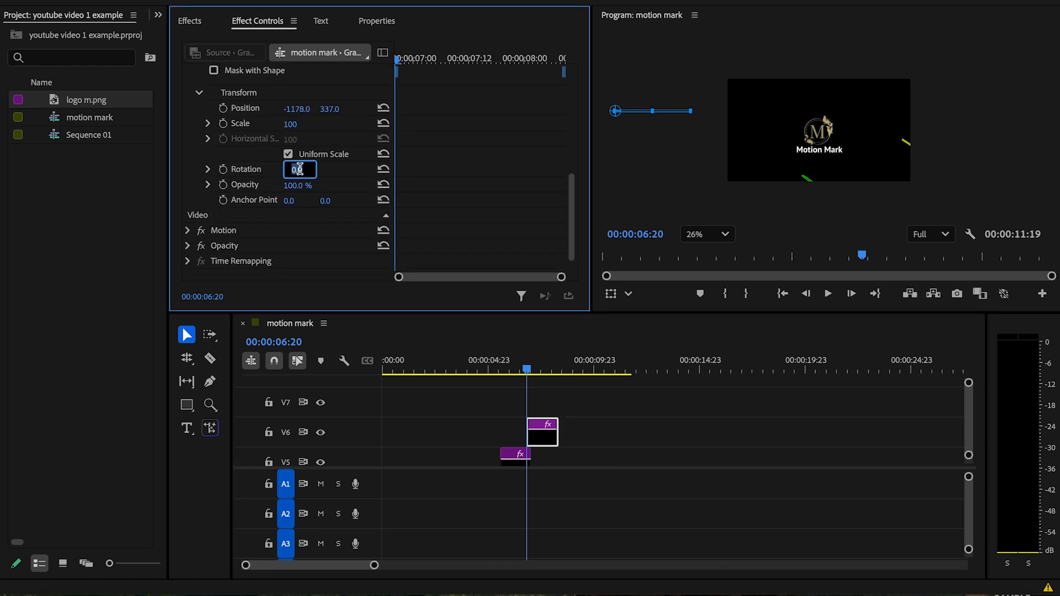
pyautogui.write('35')
pyautogui.press('Tab')
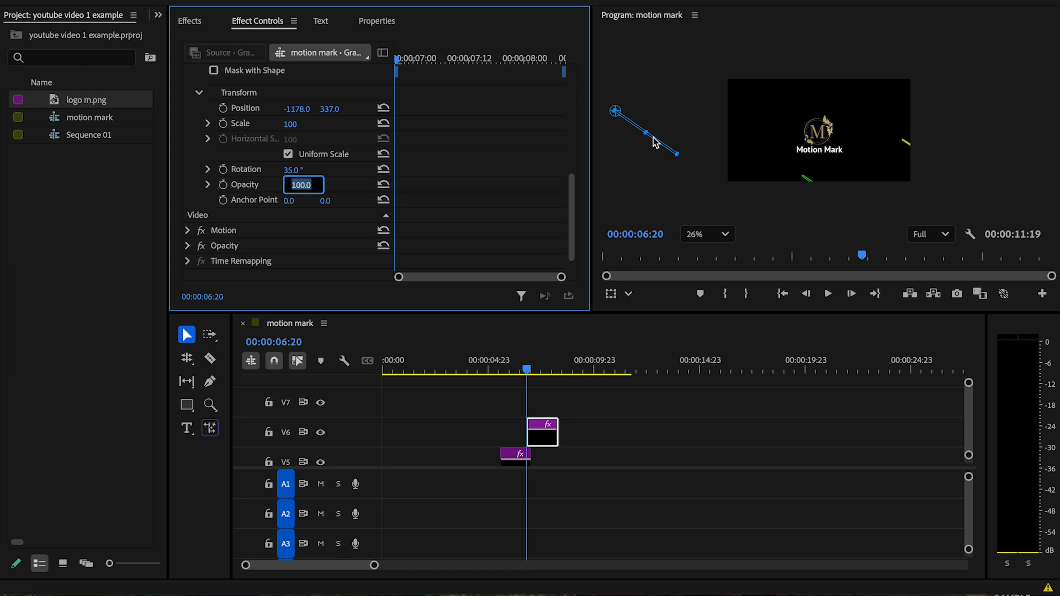
# Move the teal line to position -689.0, 252.9, just outside the frame's left edge
pyautogui.moveTo(656, 144); pyautogui.dragTo(691, 128)
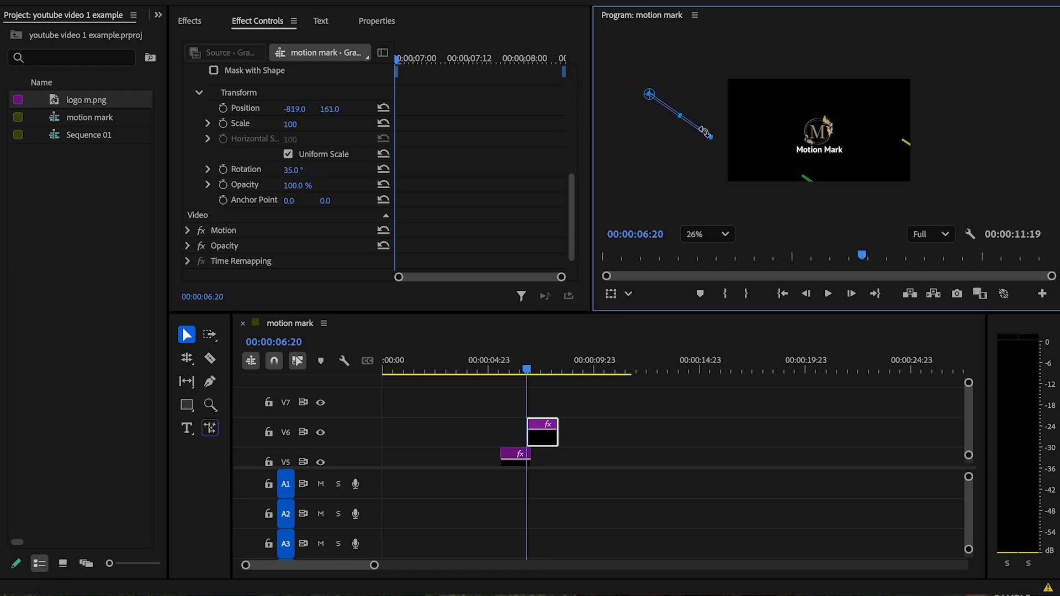
pyautogui.click(687, 122)
pyautogui.click(704, 136)
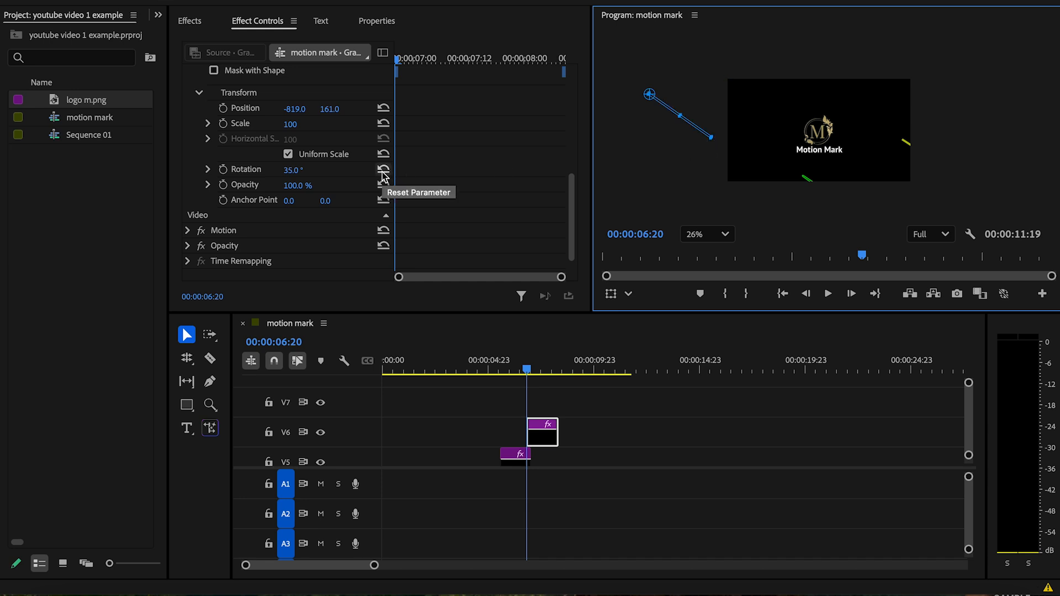
pyautogui.moveTo(697, 130); pyautogui.dragTo(710, 141)
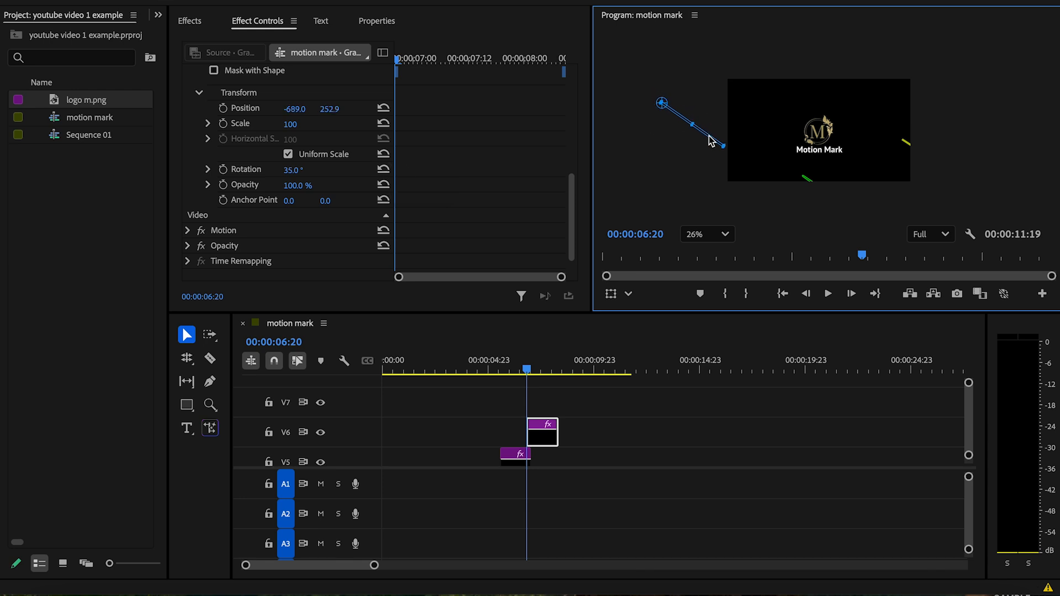
pyautogui.scroll(5, 708, 143)
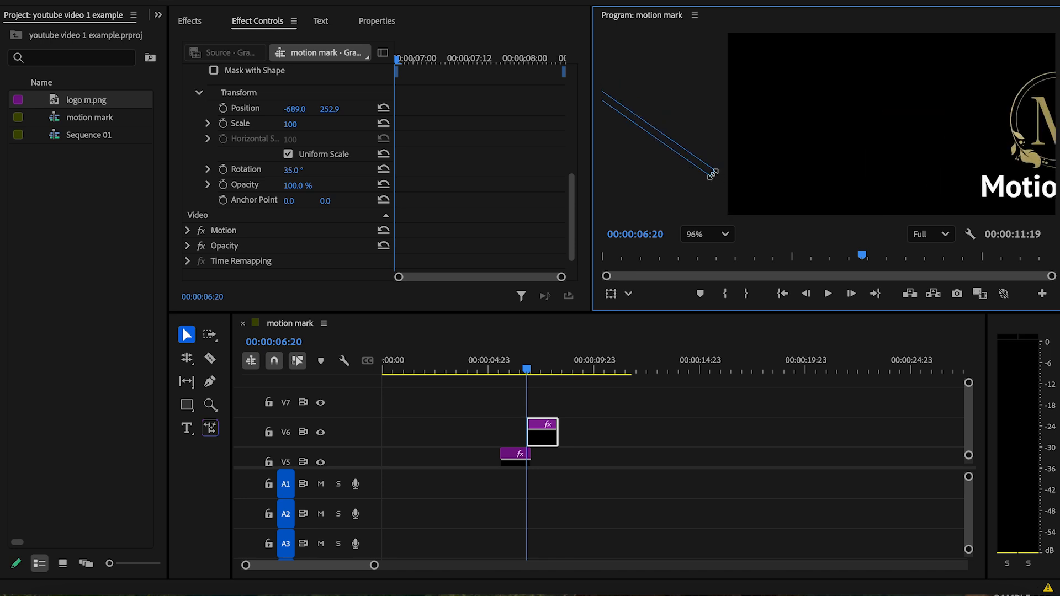
pyautogui.scroll(3, 682, 138)
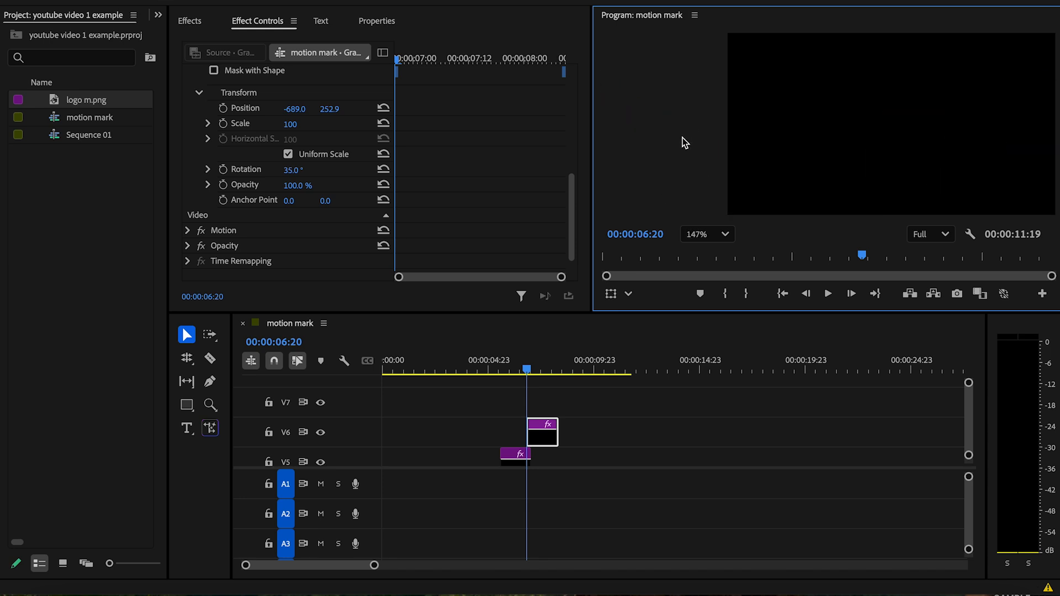
pyautogui.scroll(-6, 681, 137)
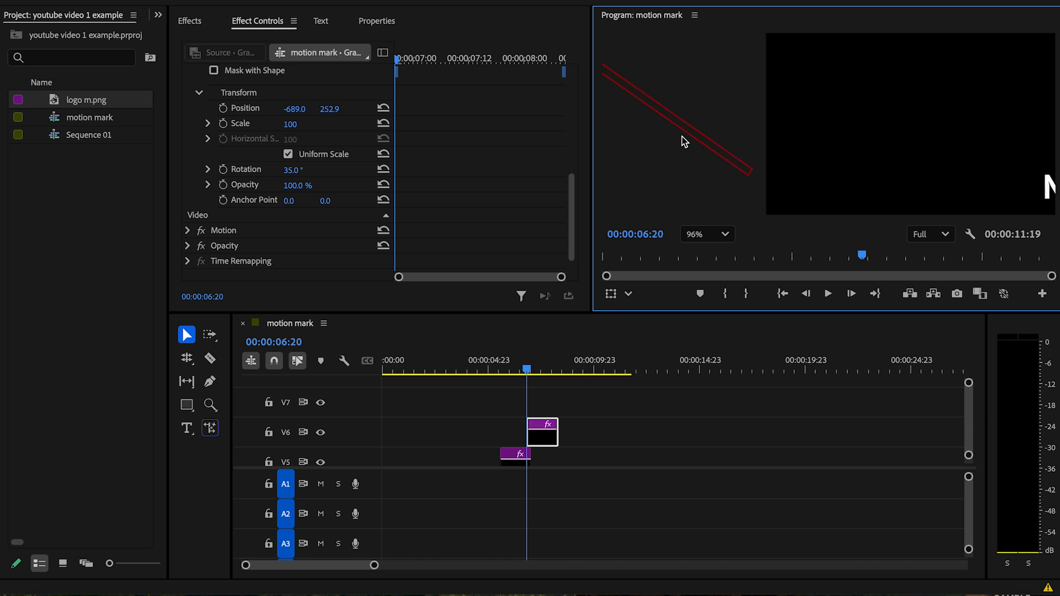
pyautogui.click(704, 105)
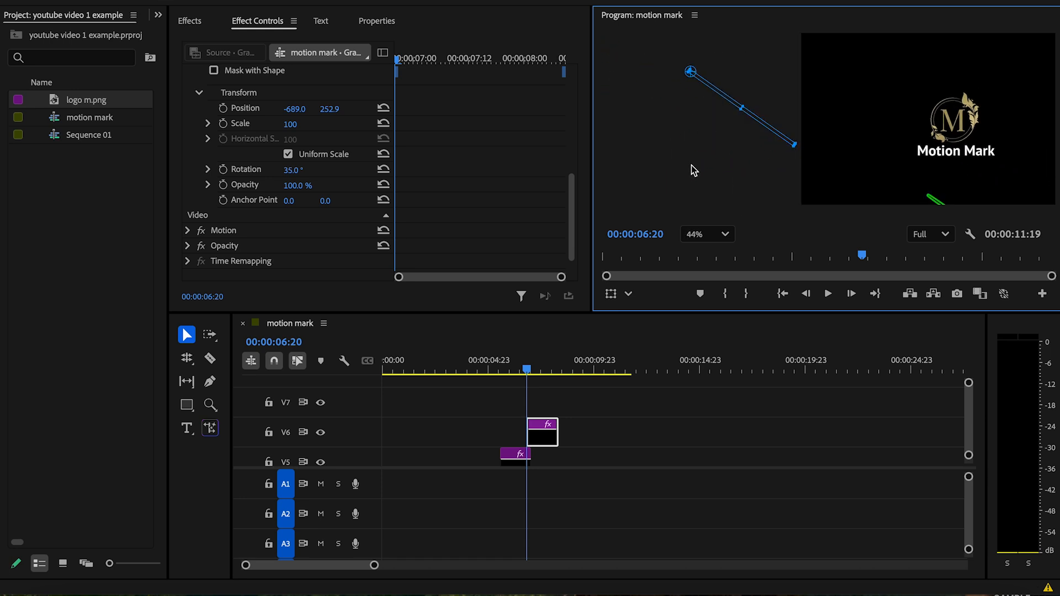
# Delete the teal line's clip from V6 and draw a shorter horizontal line with the Pen tool outside the frame's left edge
pyautogui.click(545, 447)
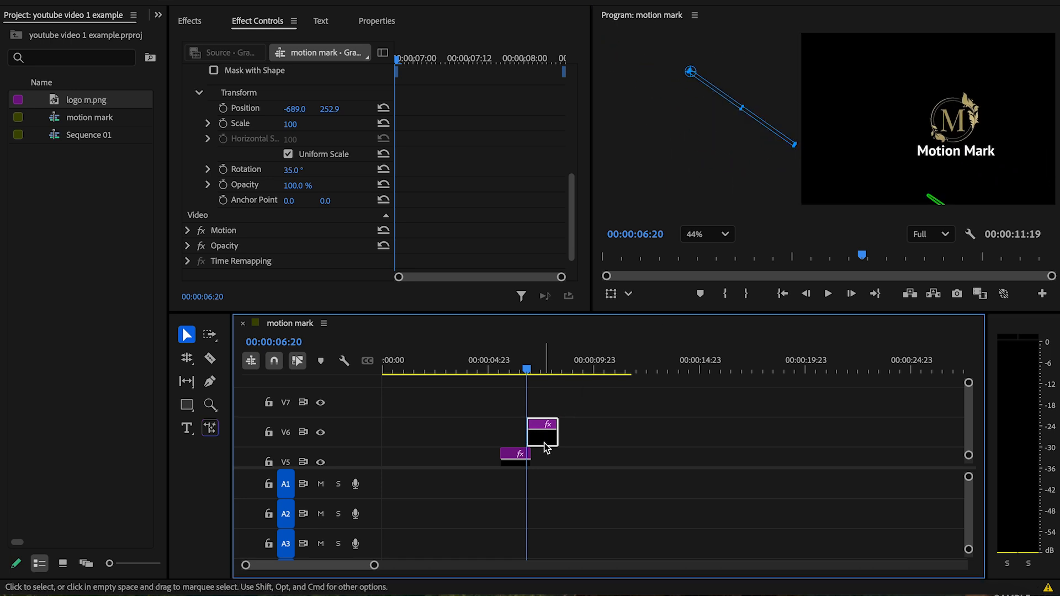
pyautogui.press('Delete')
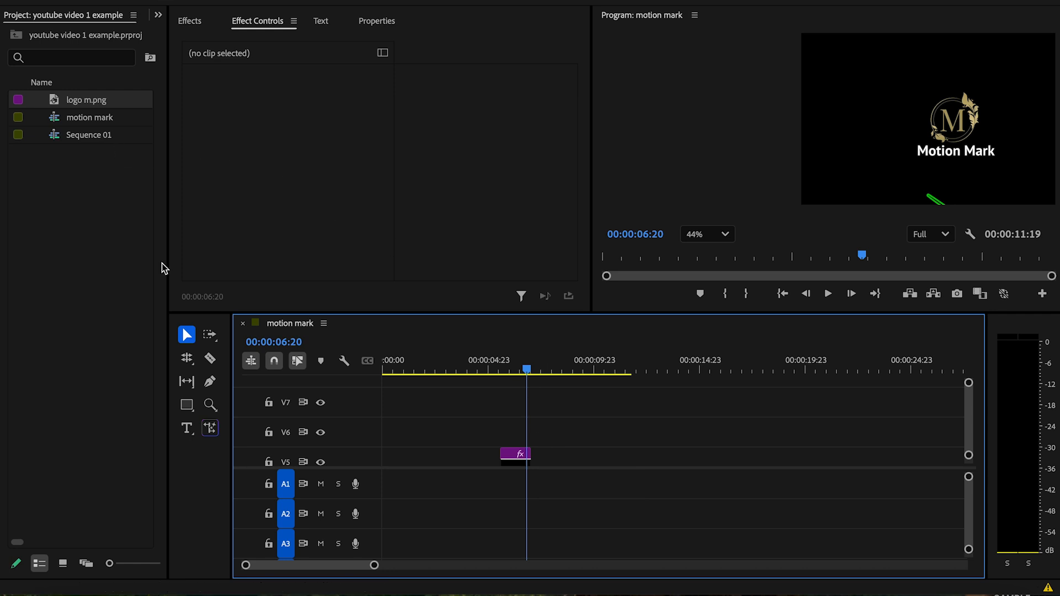
pyautogui.click(210, 381)
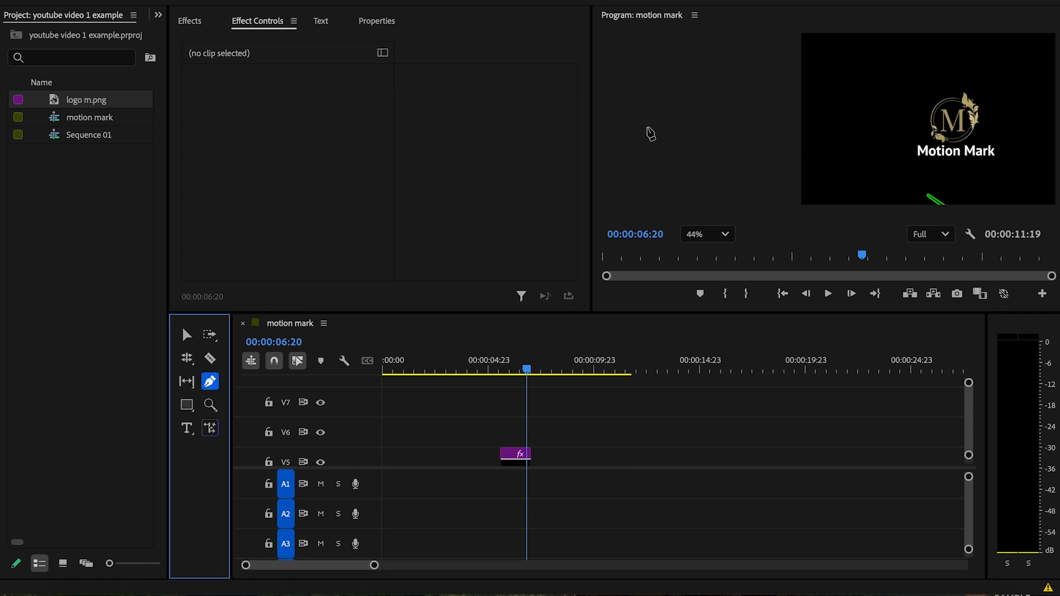
pyautogui.click(647, 127)
pyautogui.click(716, 128)
pyautogui.scroll(-5, 719, 167)
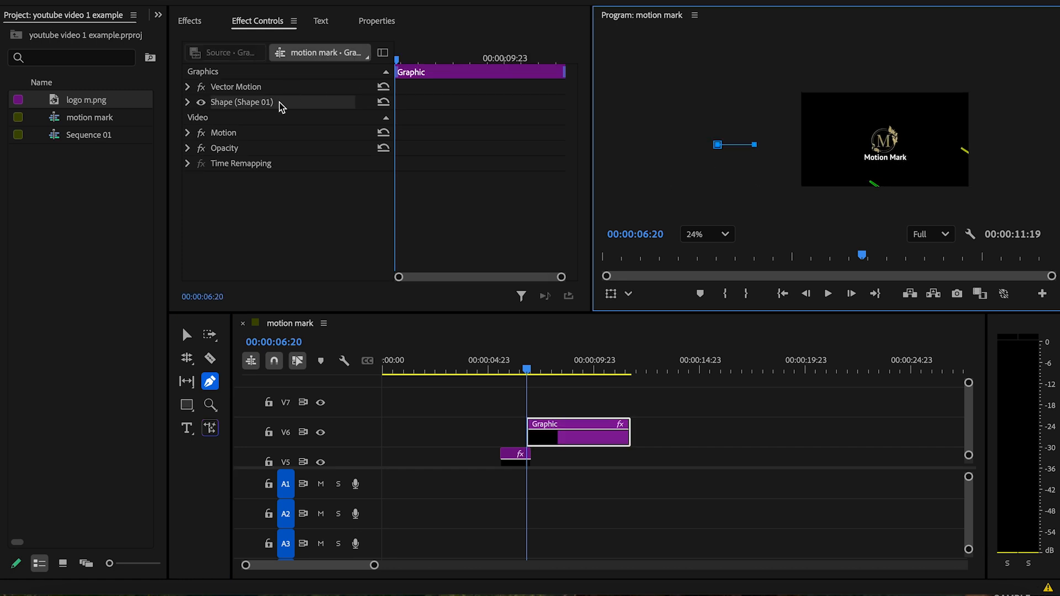
# Set the new V6 line's rotation to 35°
pyautogui.click(187, 102)
pyautogui.scroll(-5, 194, 110)
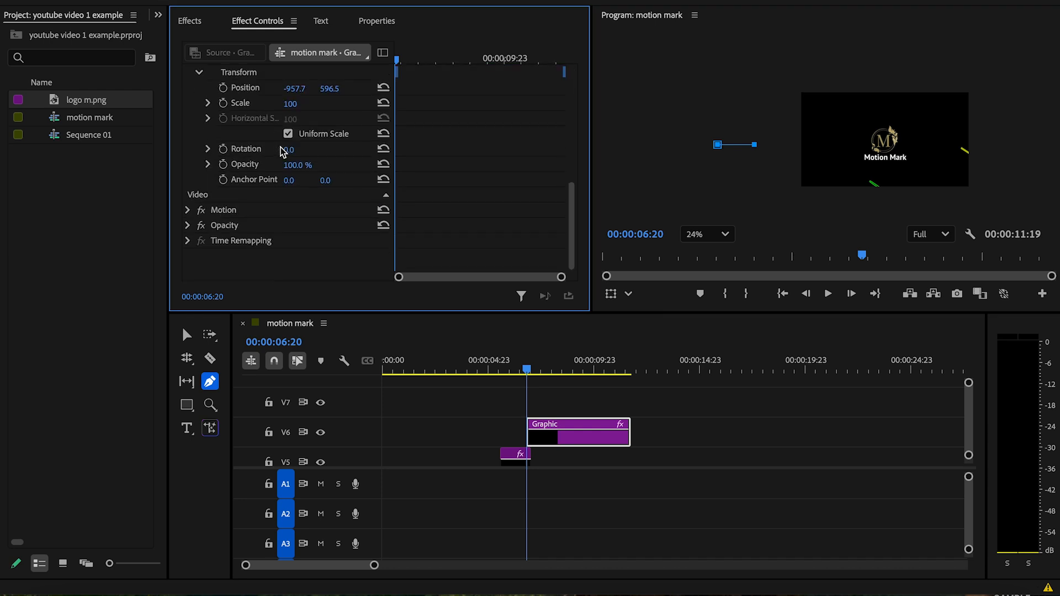
pyautogui.click(288, 151)
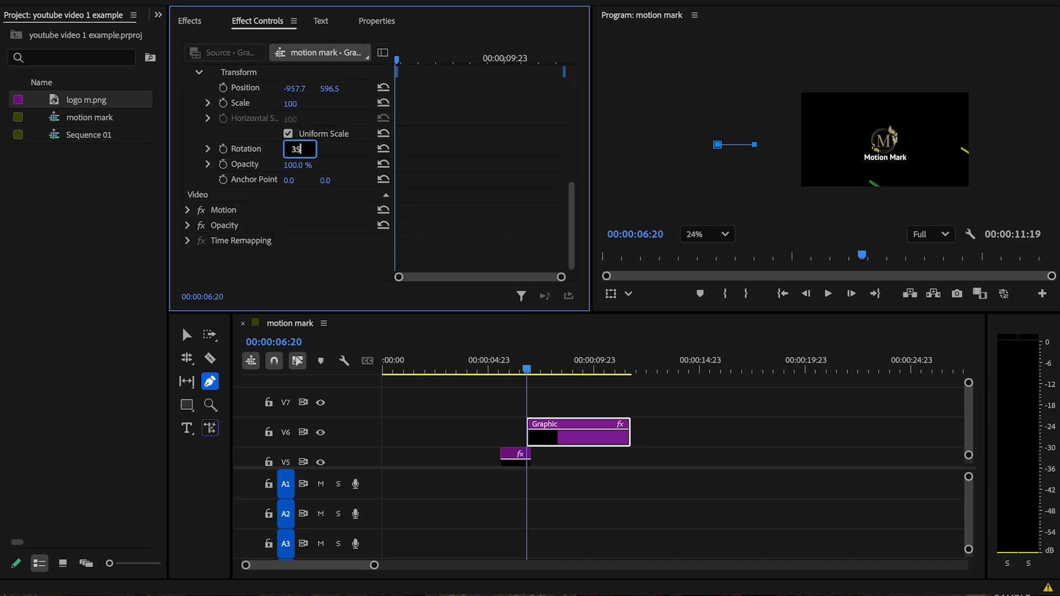
pyautogui.write('35')
pyautogui.press('Tab')
pyautogui.scroll(3, 268, 116)
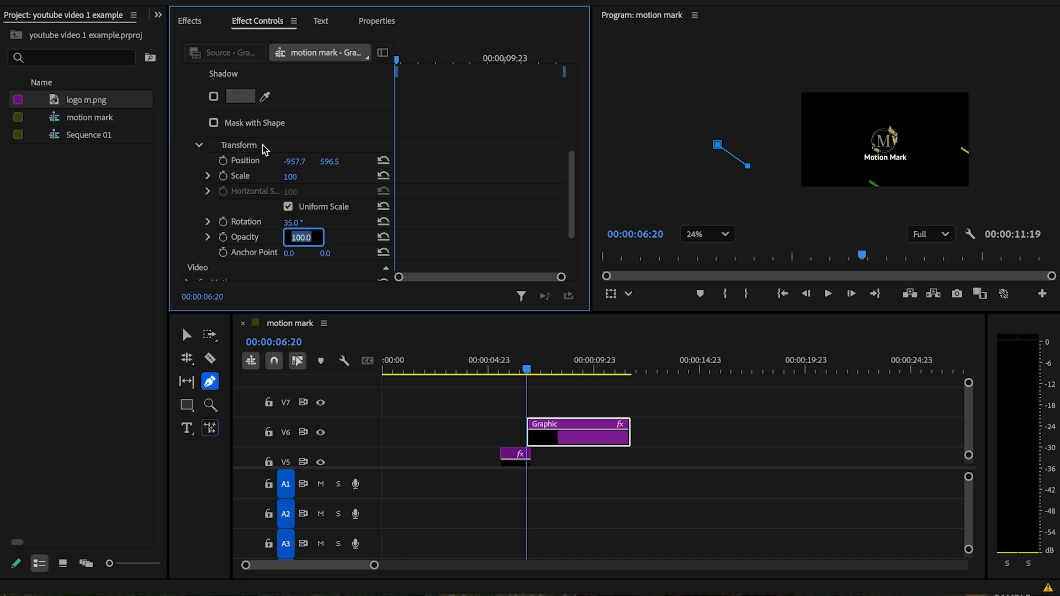
# Move the V6 line to position -412.7, 530.5 beside the frame's left edge and enable a Position keyframe at 00:00:06:20
pyautogui.click(187, 335)
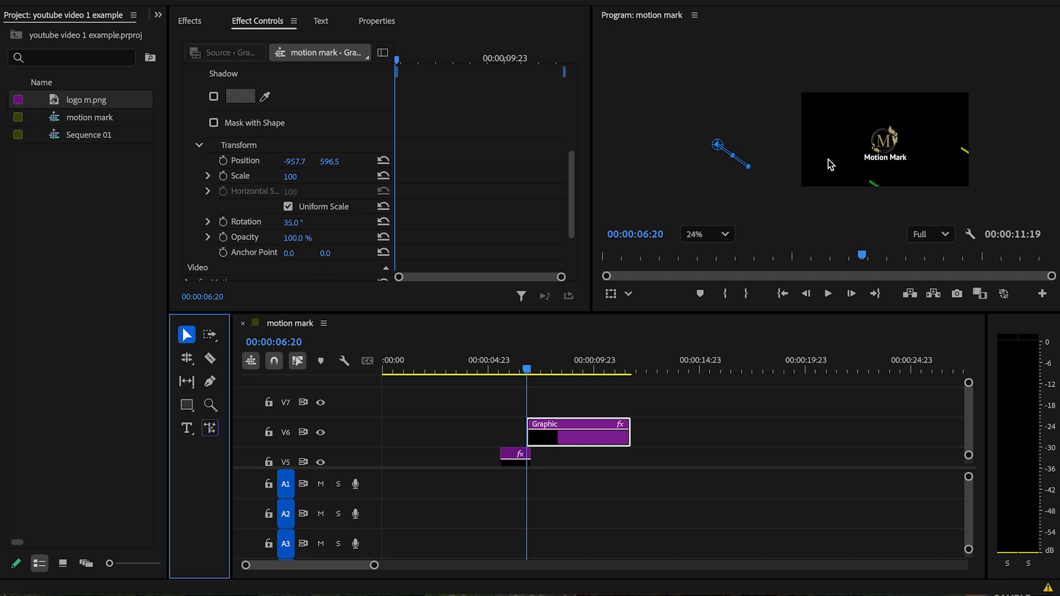
pyautogui.scroll(-3, 928, 164)
pyautogui.scroll(4, 912, 161)
pyautogui.click(690, 239)
pyautogui.click(704, 264)
pyautogui.scroll(-2, 830, 129)
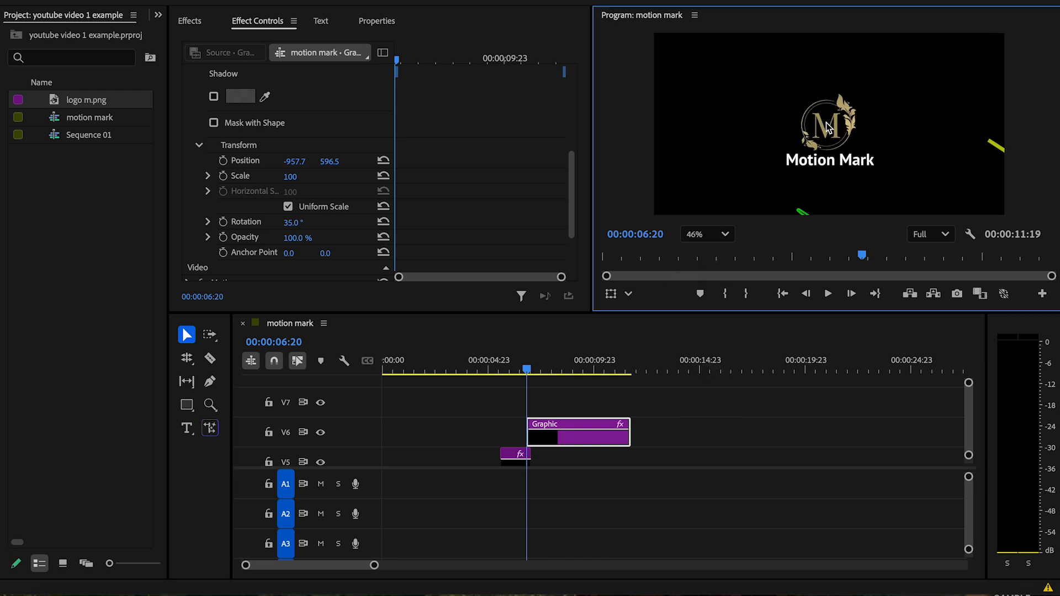
pyautogui.moveTo(645, 151); pyautogui.dragTo(705, 145)
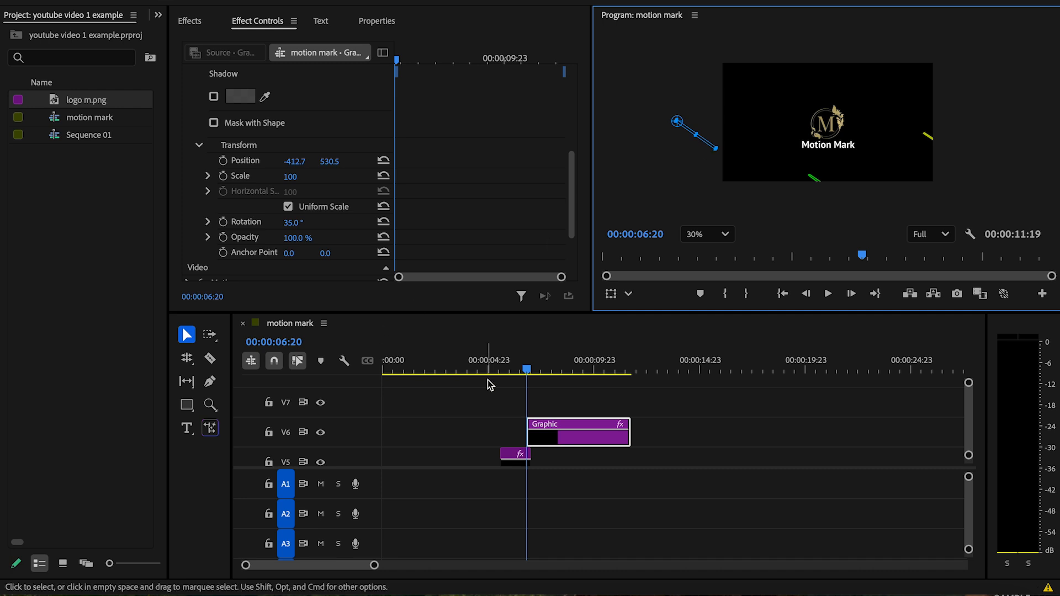
pyautogui.click(223, 161)
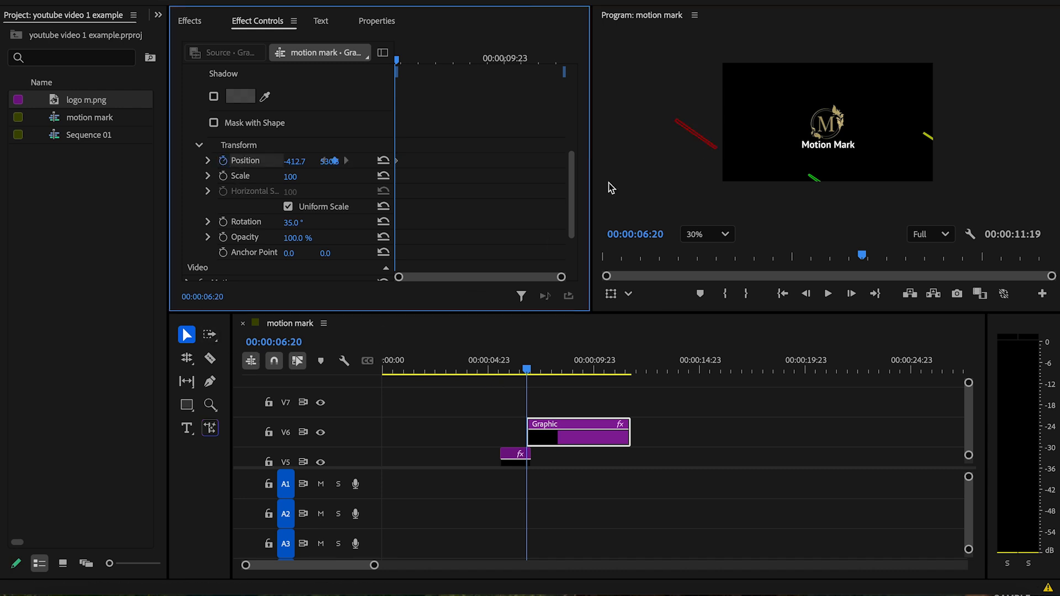
pyautogui.click(699, 138)
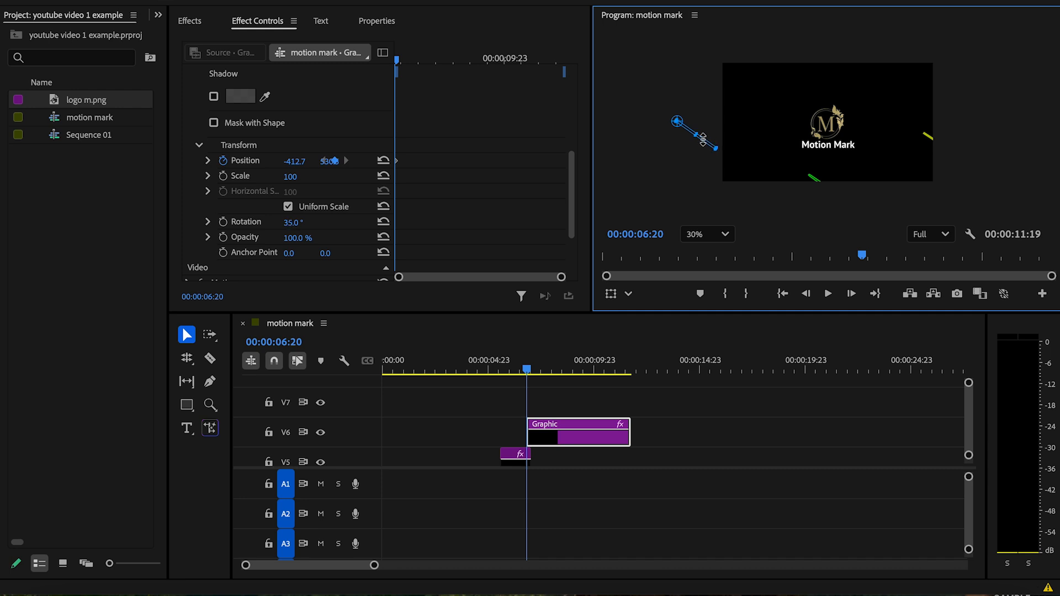
pyautogui.moveTo(703, 139); pyautogui.dragTo(809, 212)
pyautogui.hotkey('ctrl', 'z')
# At 00:00:07:18, move the V6 line diagonally to just below the frame to keyframe its end position, and preview the sweep
pyautogui.moveTo(527, 371); pyautogui.dragTo(547, 372)
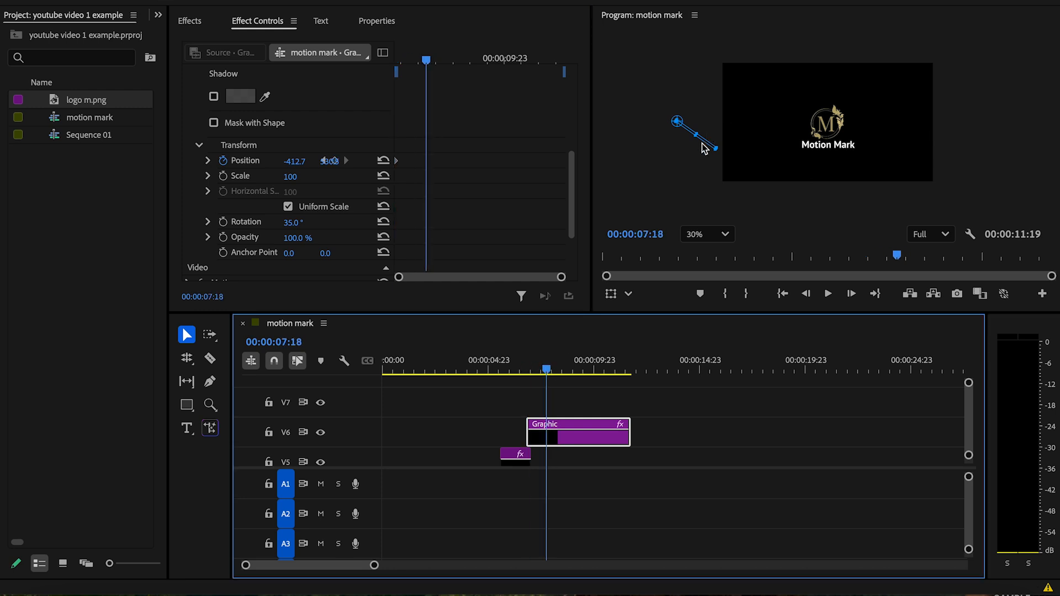
pyautogui.moveTo(705, 146); pyautogui.dragTo(796, 214)
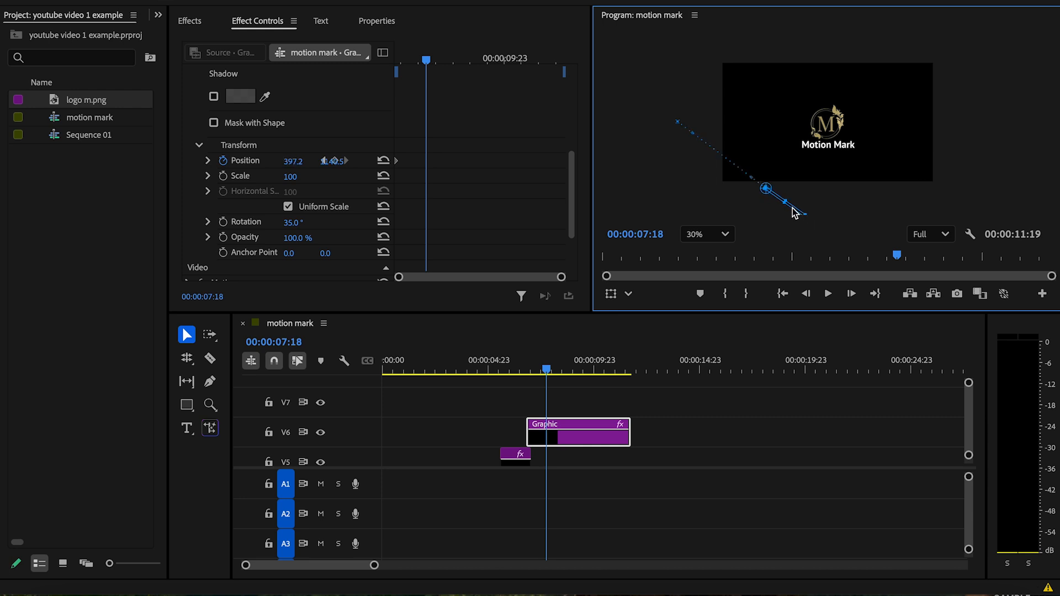
pyautogui.moveTo(558, 373); pyautogui.dragTo(522, 369)
pyautogui.press('space')
pyautogui.press('space')
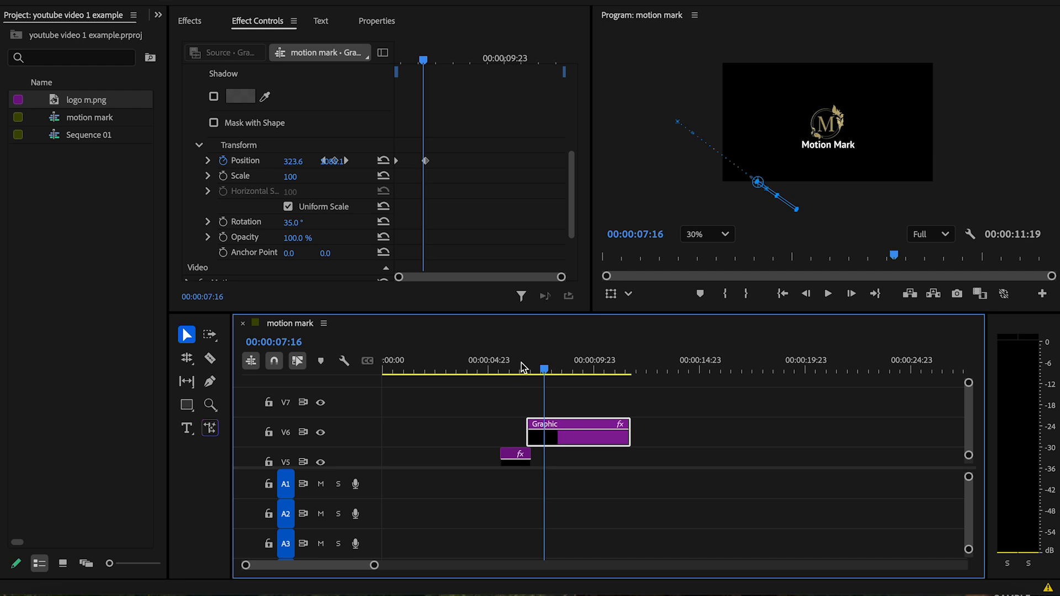
pyautogui.moveTo(548, 374); pyautogui.dragTo(534, 368)
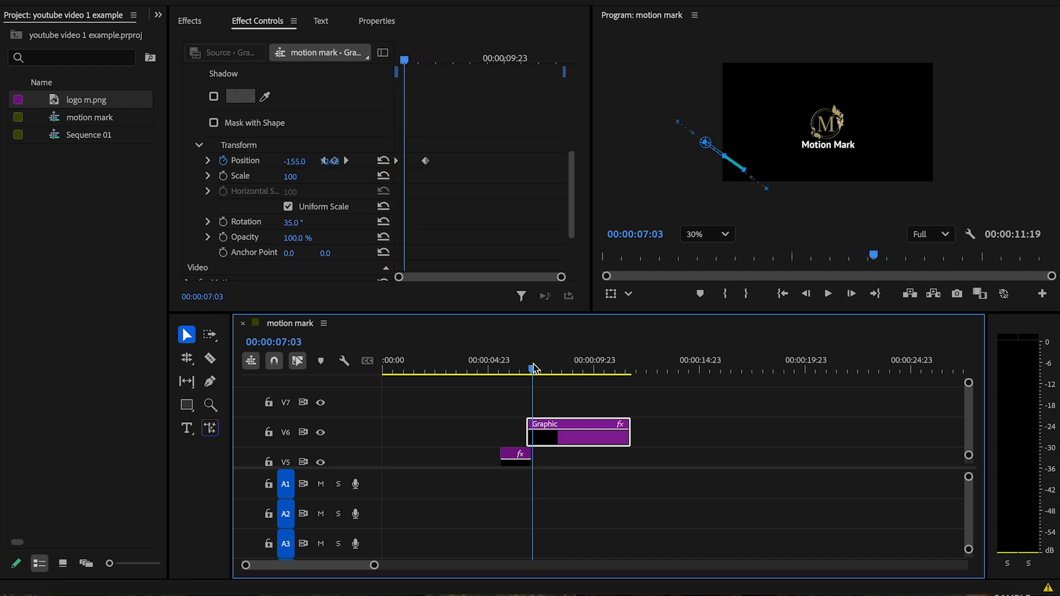
# Shorten the V6 clip to about the length of its sweep and draw a short horizontal line above the frame with the Pen tool at 00:00:07:03
pyautogui.moveTo(629, 434); pyautogui.dragTo(544, 425)
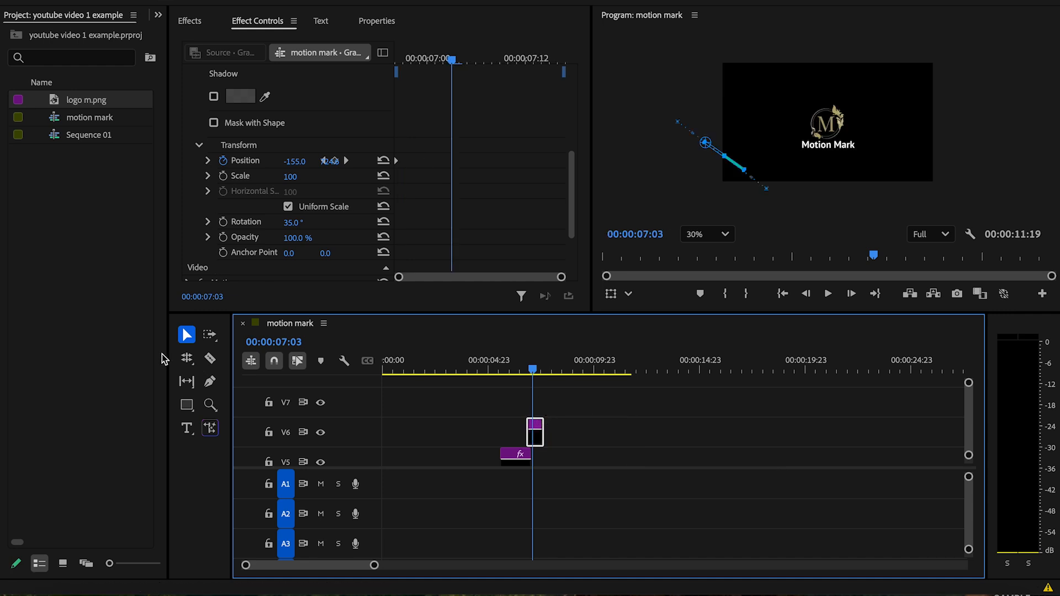
pyautogui.click(210, 382)
pyautogui.click(588, 406)
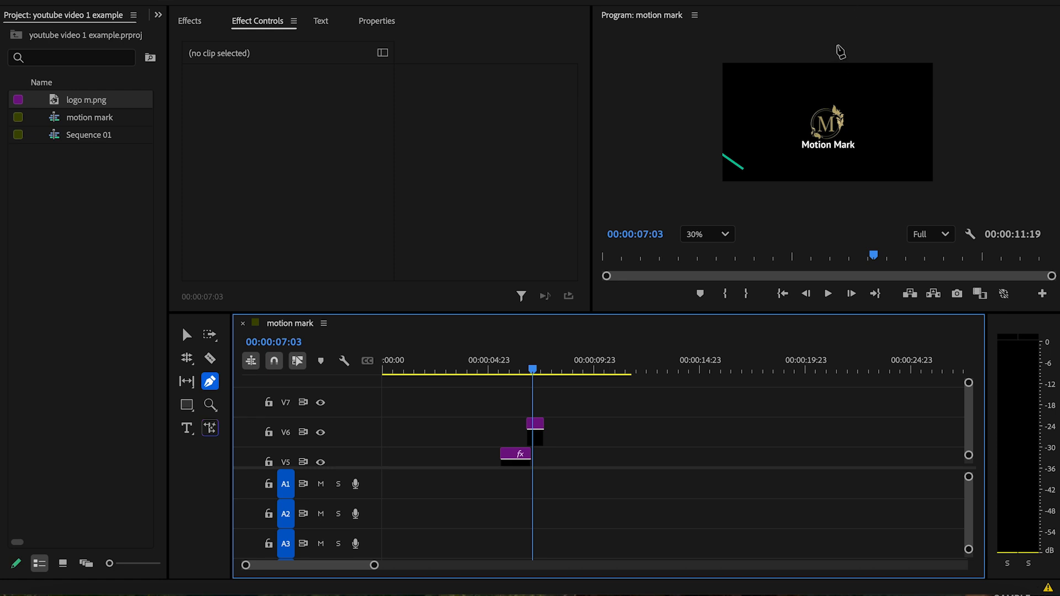
pyautogui.click(838, 46)
pyautogui.click(888, 45)
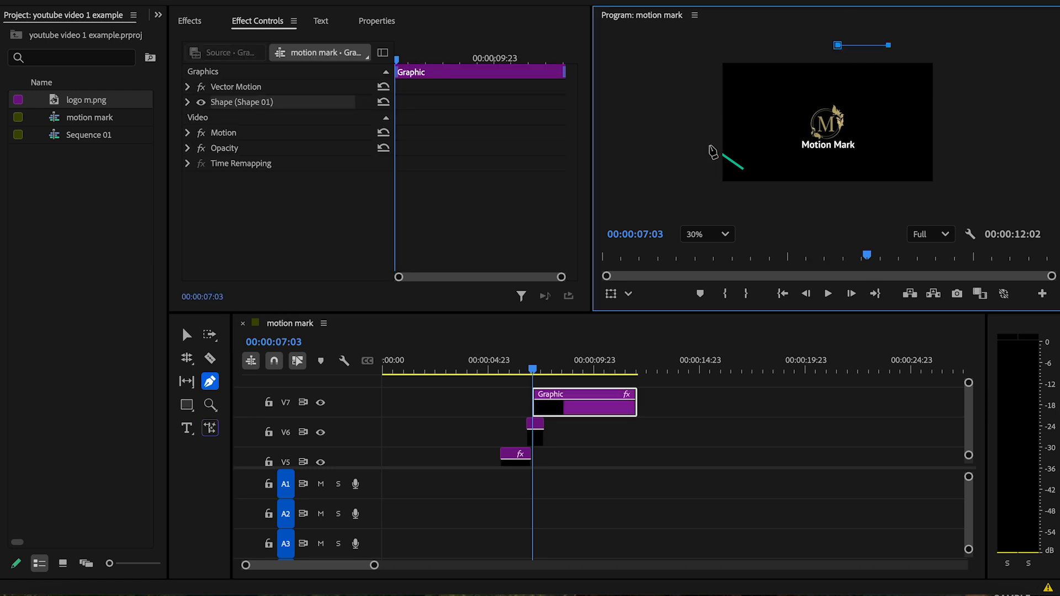
# Set the rotation of the new line on V7 to 35°
pyautogui.click(187, 102)
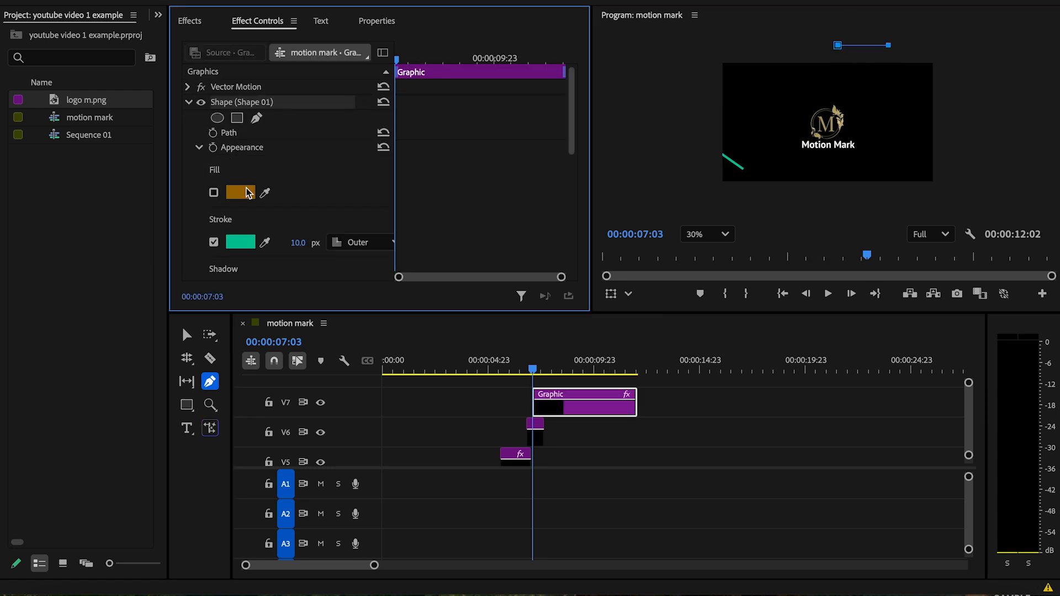
pyautogui.scroll(-5, 250, 194)
pyautogui.moveTo(289, 155); pyautogui.dragTo(301, 151)
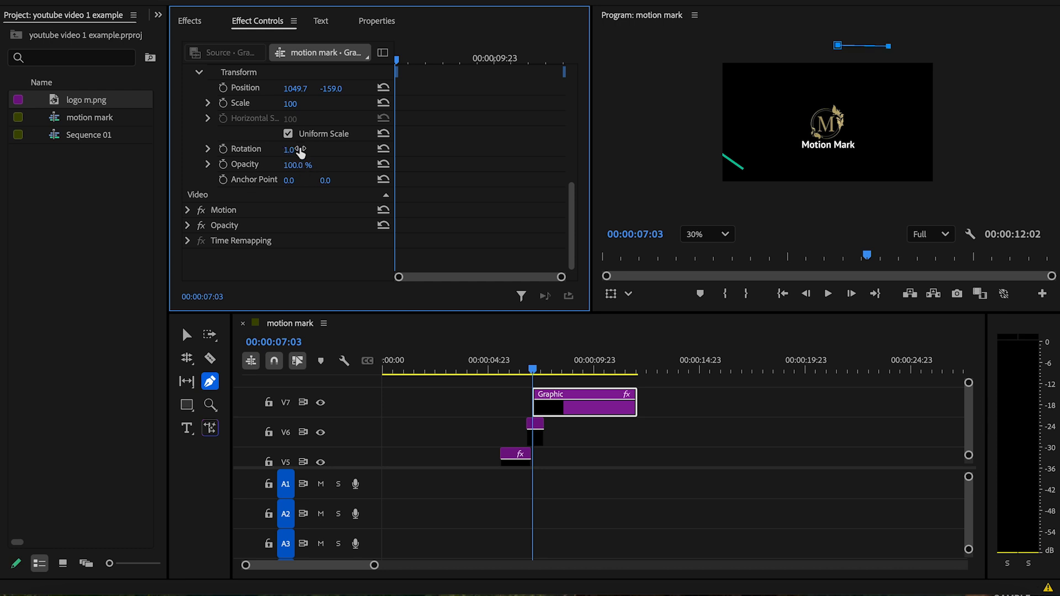
pyautogui.click(299, 149)
pyautogui.write('3')
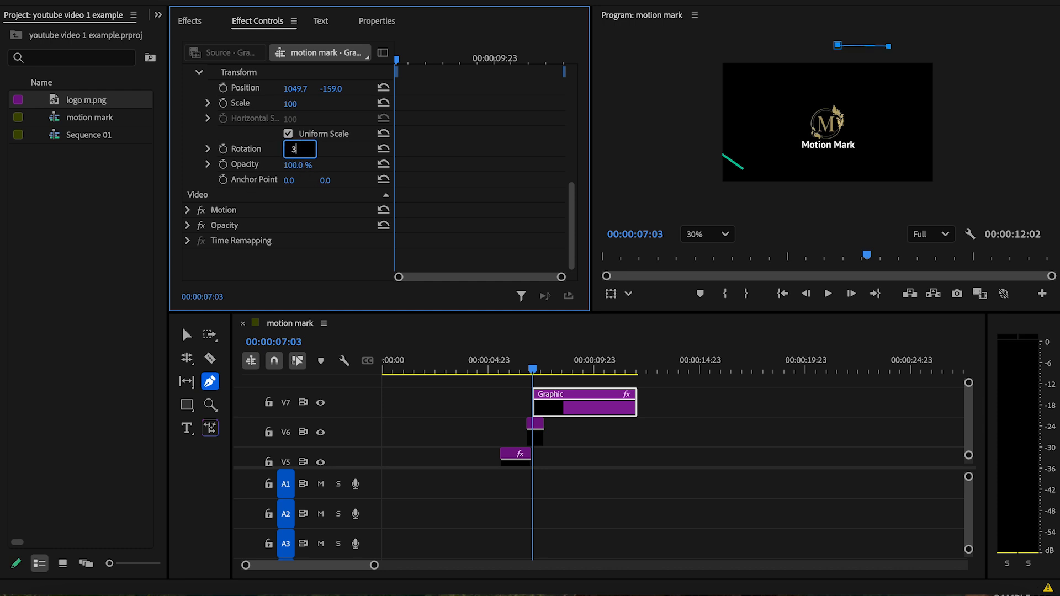
pyautogui.write('5')
pyautogui.press('Tab')
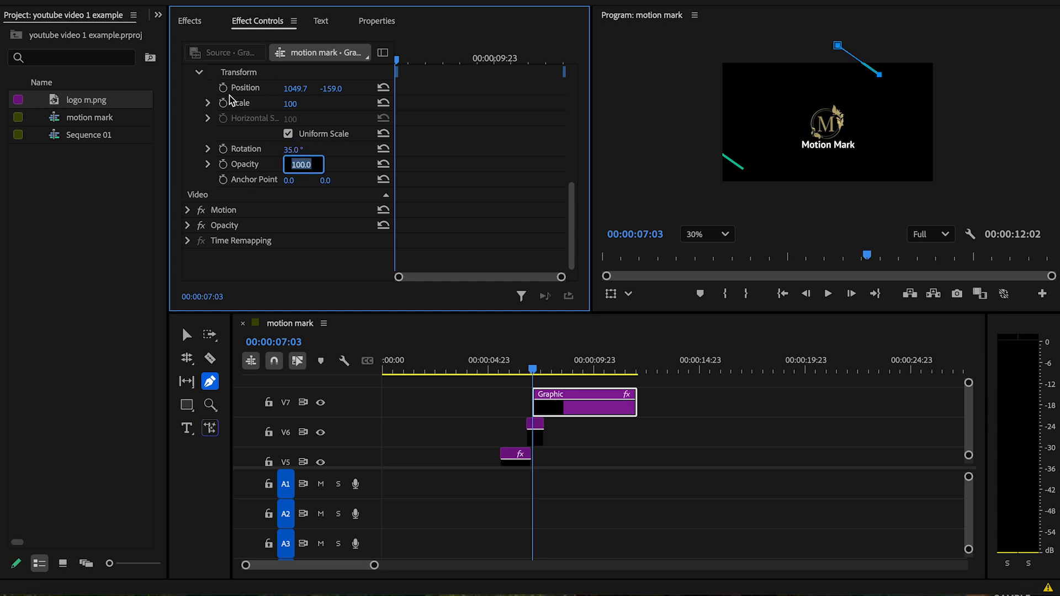
# Move the V7 line completely above the frame and change its stroke colour to blue
pyautogui.click(187, 334)
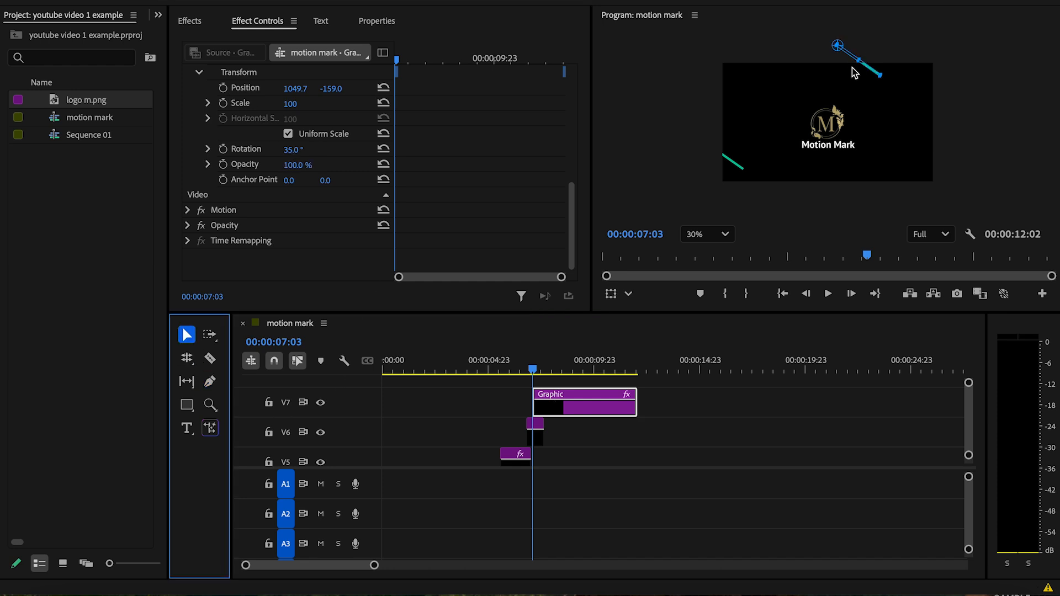
pyautogui.moveTo(850, 59); pyautogui.dragTo(841, 44)
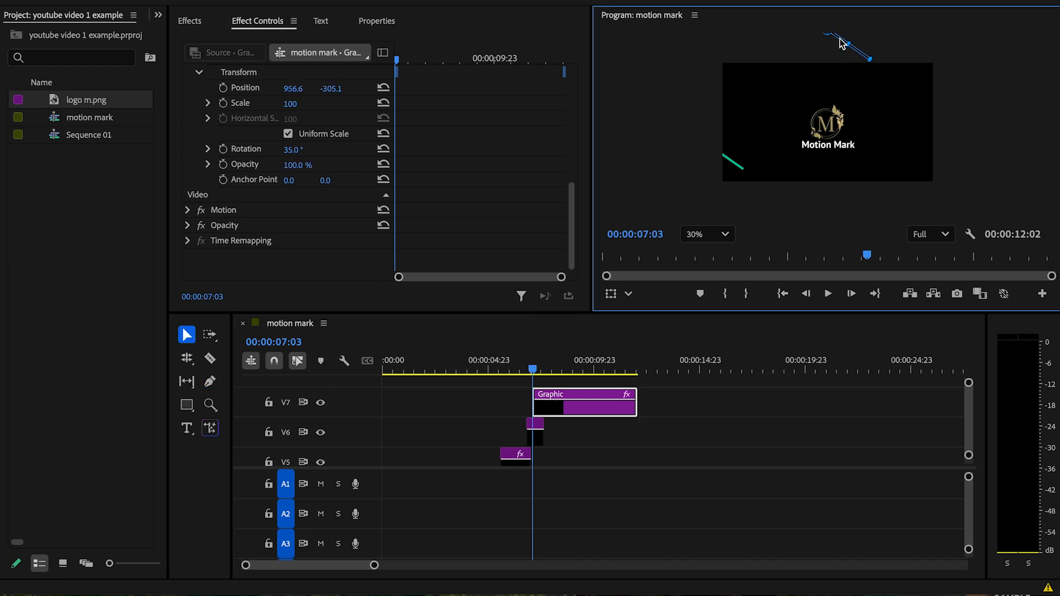
pyautogui.scroll(5, 245, 149)
pyautogui.click(238, 242)
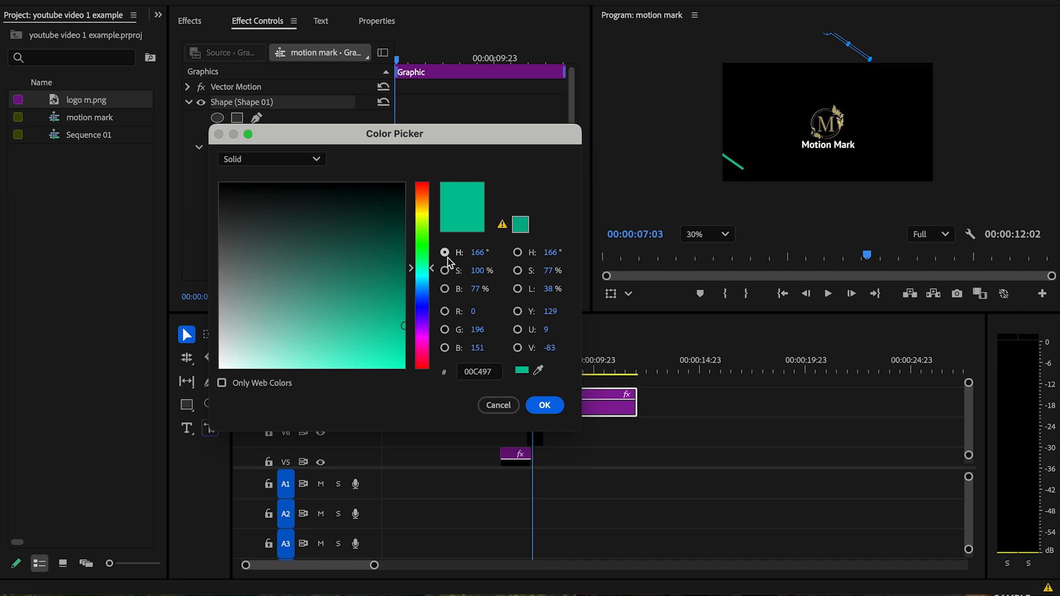
pyautogui.click(422, 307)
pyautogui.click(544, 406)
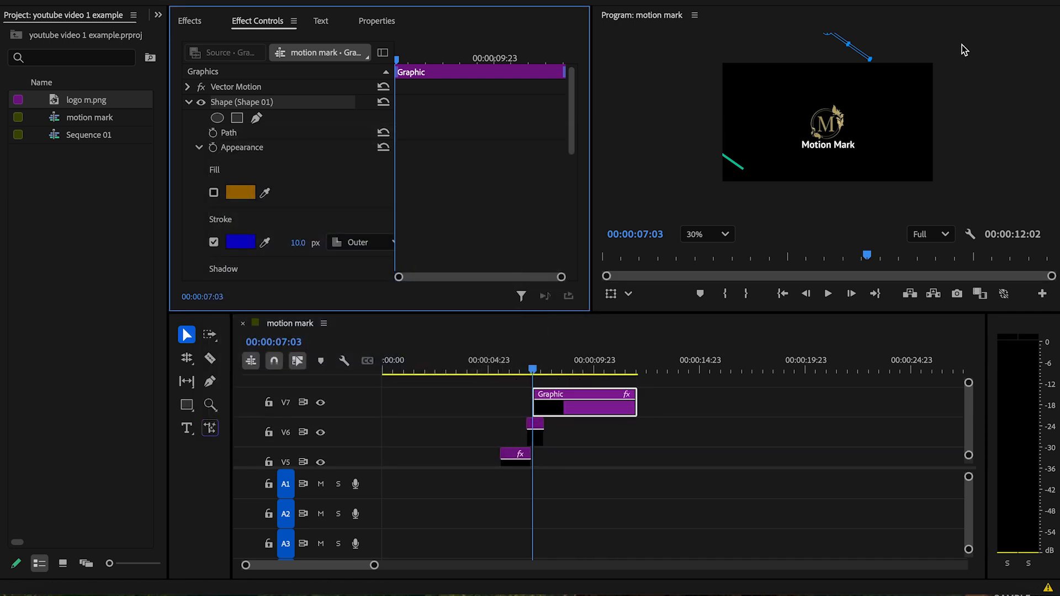
# Keyframe the blue line's Position from 1082.7, -292.0 at 00:00:07:03 to just outside the frame's right edge at 00:00:07:17
pyautogui.moveTo(859, 56); pyautogui.dragTo(873, 58)
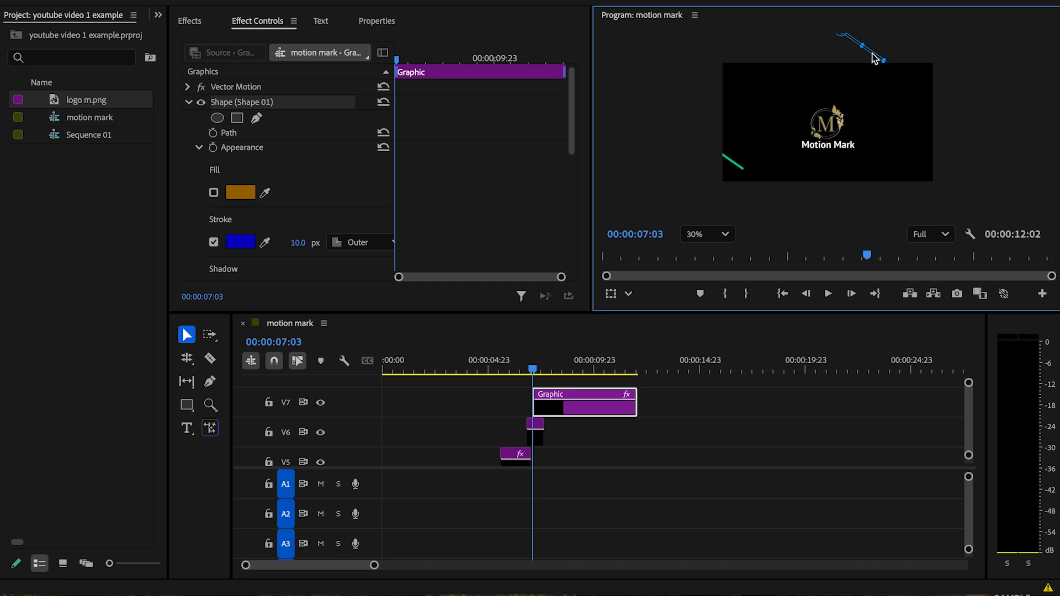
pyautogui.scroll(-5, 236, 210)
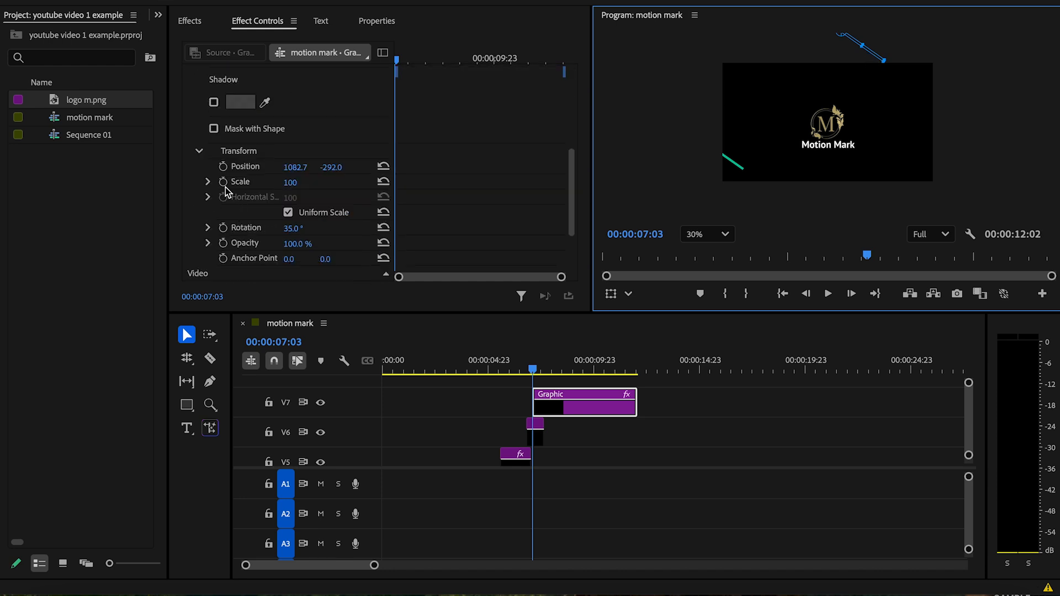
pyautogui.moveTo(857, 46); pyautogui.dragTo(958, 128)
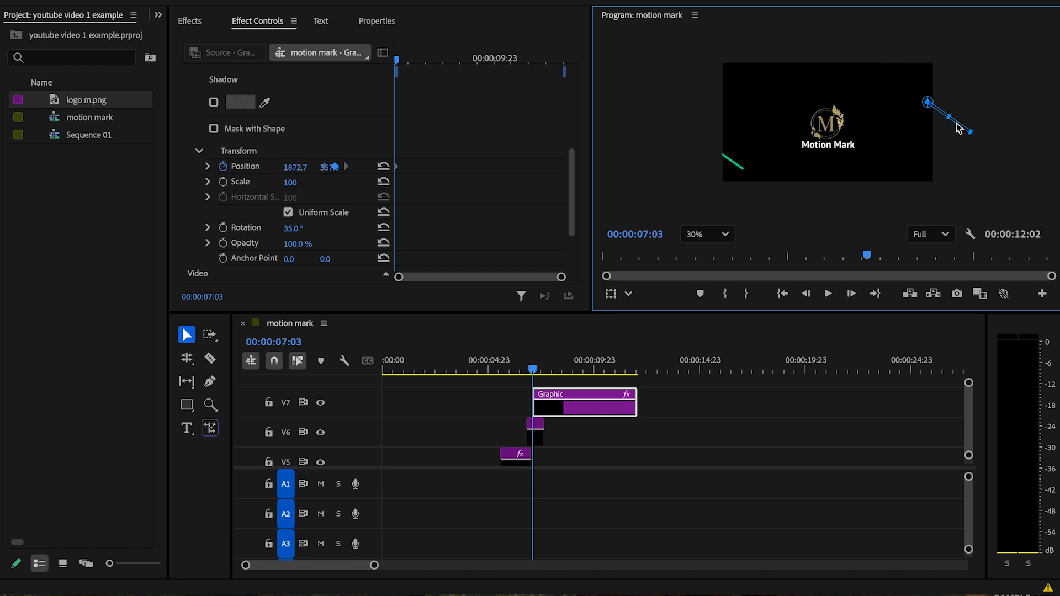
pyautogui.hotkey('ctrl', 'z')
pyautogui.moveTo(398, 64); pyautogui.dragTo(417, 72)
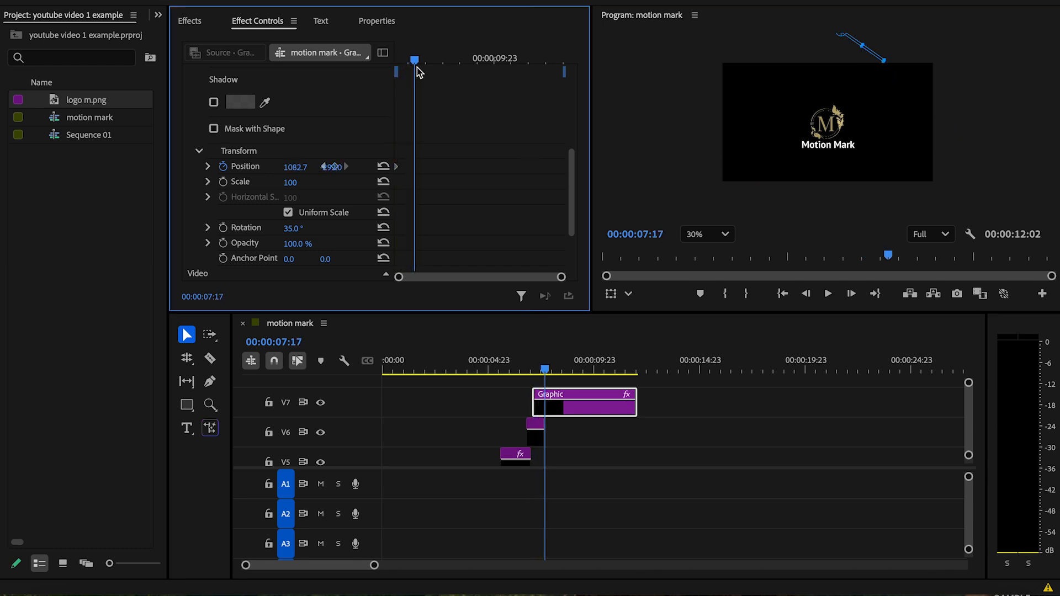
pyautogui.moveTo(871, 52); pyautogui.dragTo(972, 121)
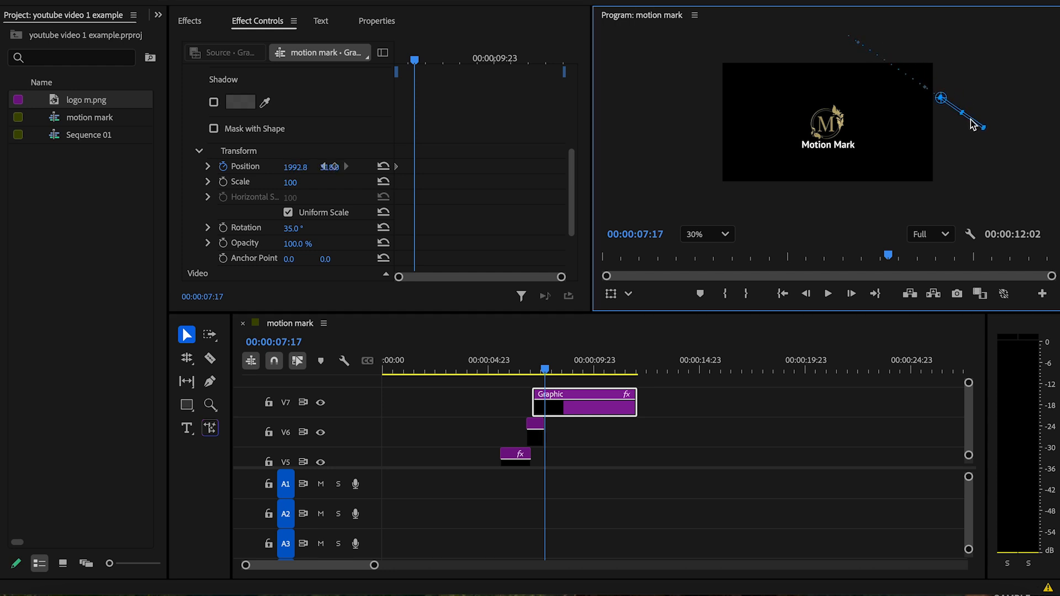
# Shorten the V7 clip to end just after the blue line's sweep and preview the animation
pyautogui.moveTo(630, 407); pyautogui.dragTo(538, 370)
pyautogui.moveTo(530, 368); pyautogui.dragTo(335, 331)
pyautogui.press('space')
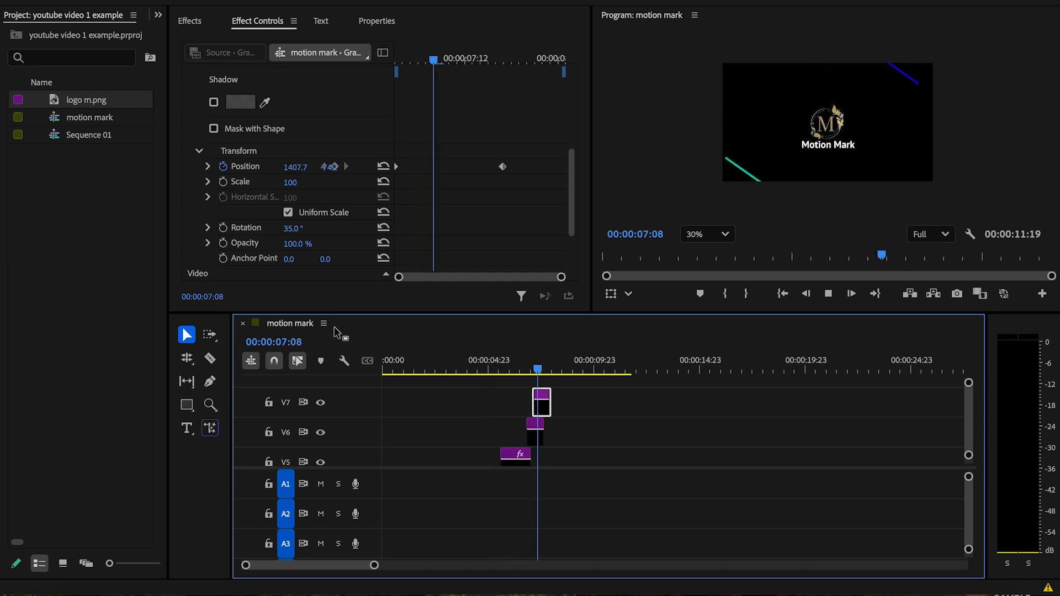
pyautogui.press('space')
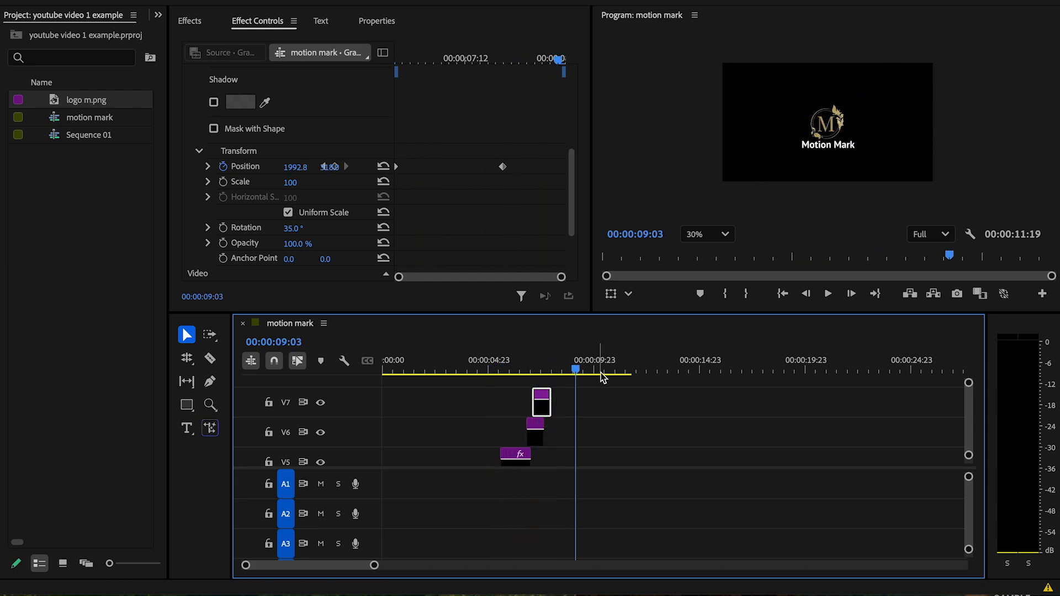
pyautogui.moveTo(573, 368); pyautogui.dragTo(552, 366)
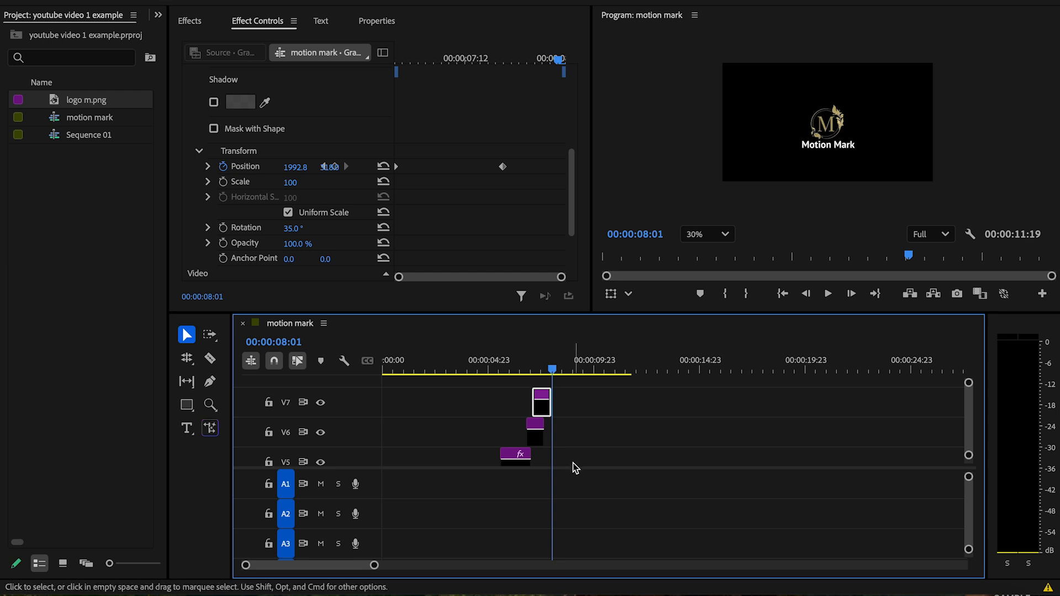
pyautogui.scroll(-1, 567, 446)
pyautogui.scroll(-3, 567, 446)
pyautogui.scroll(4, 566, 446)
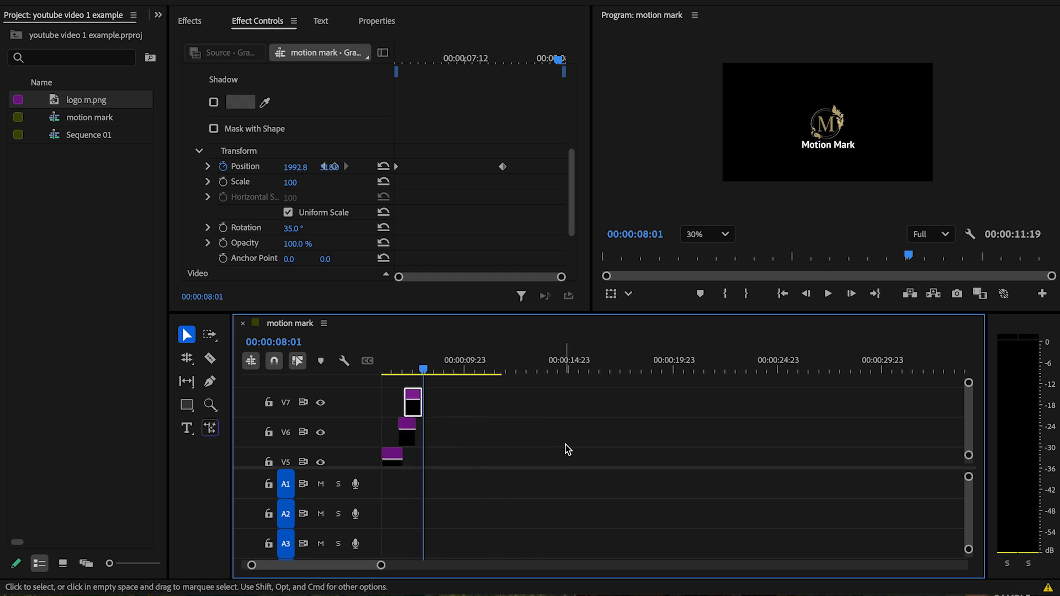
pyautogui.scroll(-4, 564, 444)
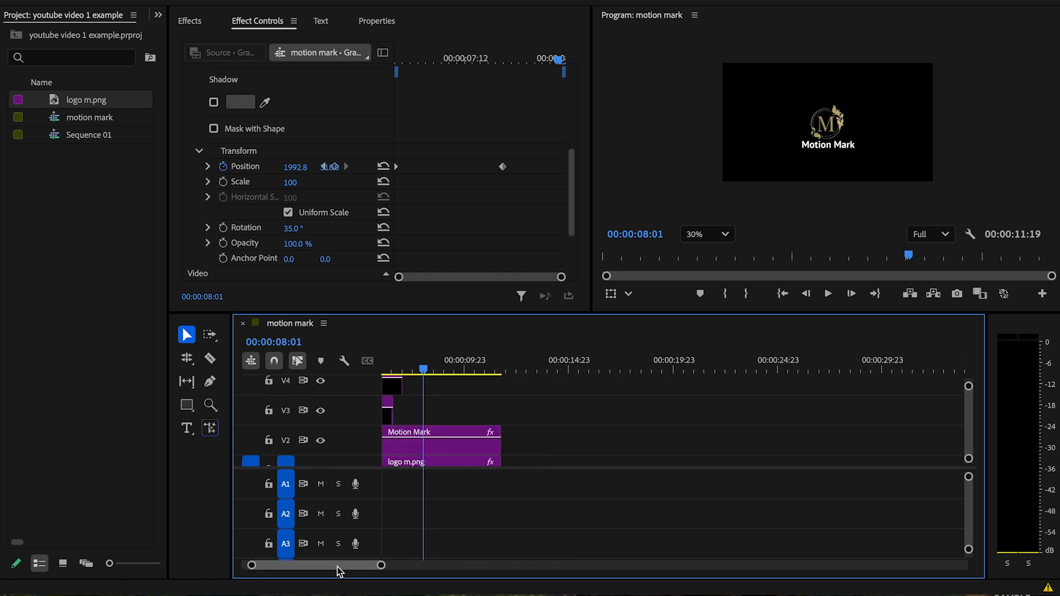
pyautogui.moveTo(327, 564); pyautogui.dragTo(321, 562)
pyautogui.scroll(3, 552, 437)
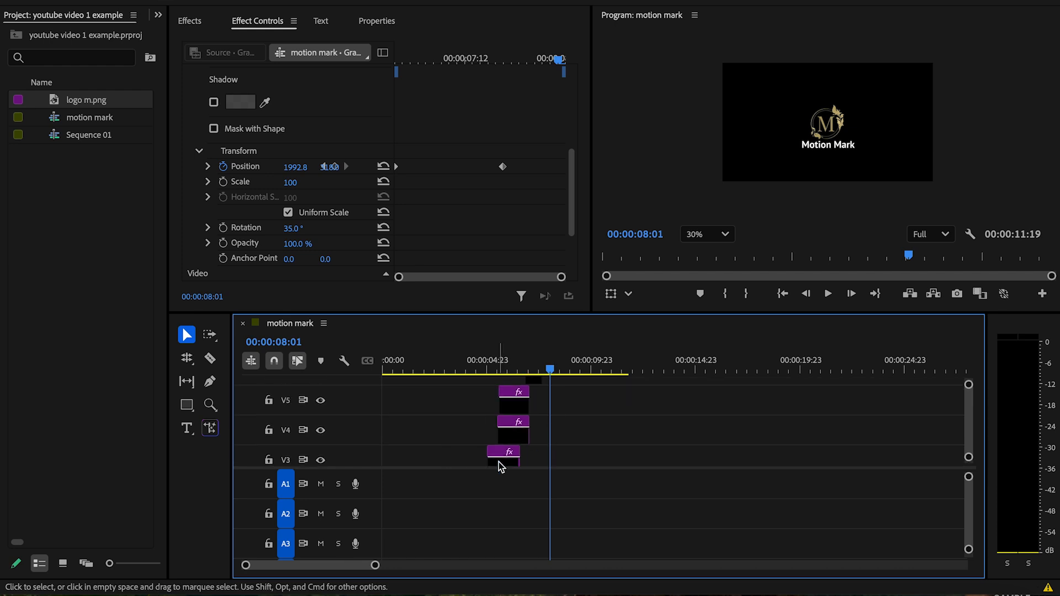
pyautogui.click(499, 464)
pyautogui.keyDown('shift'); pyautogui.click(511, 429); pyautogui.keyUp('shift')
pyautogui.keyDown('shift'); pyautogui.click(513, 407); pyautogui.keyUp('shift')
pyautogui.scroll(3, 514, 408)
pyautogui.keyDown('shift'); pyautogui.click(531, 414); pyautogui.keyUp('shift')
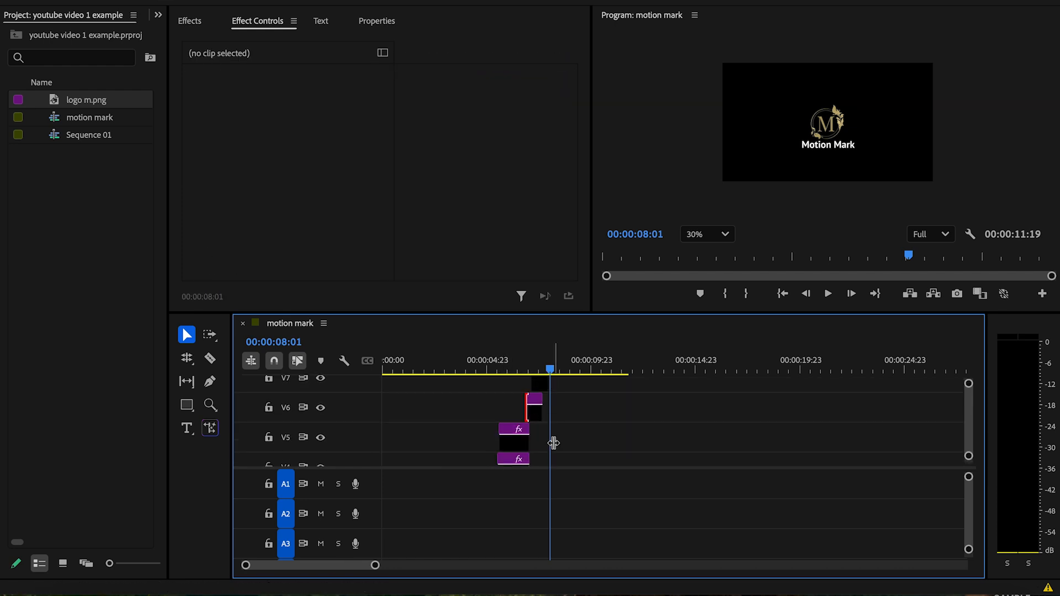
pyautogui.scroll(-3, 553, 442)
pyautogui.scroll(1, 508, 429)
# Copy the five coloured line clips on V3 to V7, paste them at 00:00:07:16, and preview the repeated sweeps
pyautogui.click(511, 422)
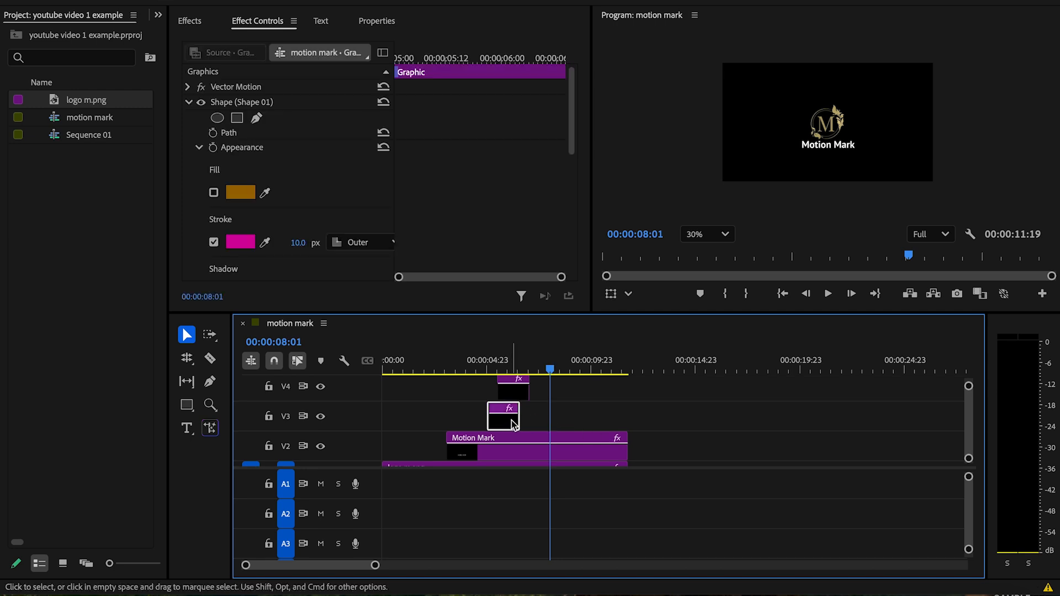
pyautogui.scroll(2, 511, 422)
pyautogui.keyDown('shift'); pyautogui.click(521, 441); pyautogui.keyUp('shift')
pyautogui.keyDown('shift'); pyautogui.click(513, 415); pyautogui.keyUp('shift')
pyautogui.scroll(1, 513, 415)
pyautogui.scroll(1, 513, 420)
pyautogui.keyDown('shift'); pyautogui.click(537, 436); pyautogui.keyUp('shift')
pyautogui.keyDown('shift'); pyautogui.click(542, 403); pyautogui.keyUp('shift')
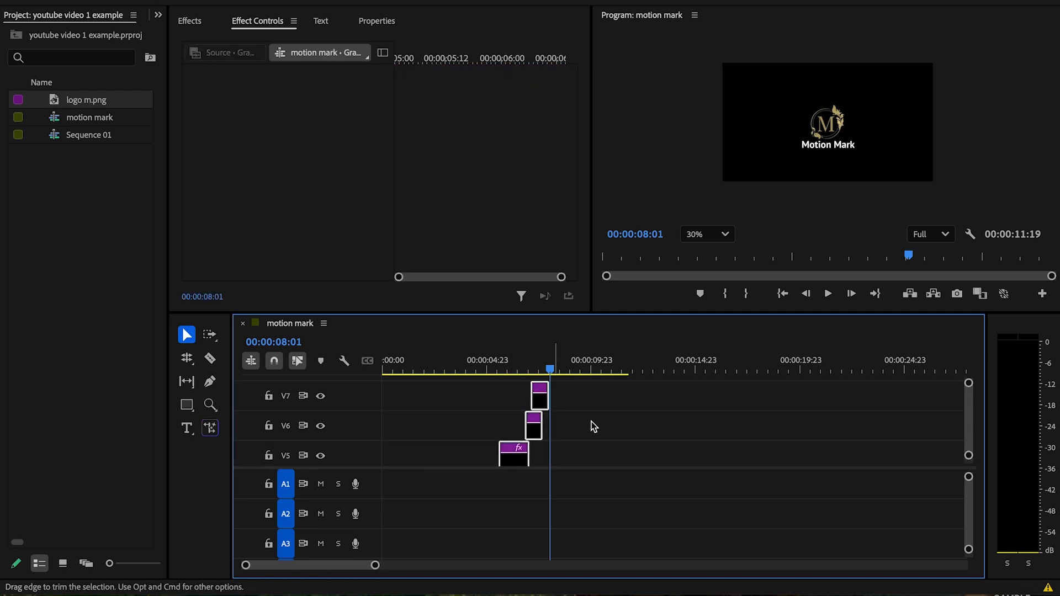
pyautogui.scroll(-2, 592, 420)
pyautogui.scroll(1, 581, 405)
pyautogui.click(548, 368)
pyautogui.moveTo(546, 369); pyautogui.dragTo(543, 371)
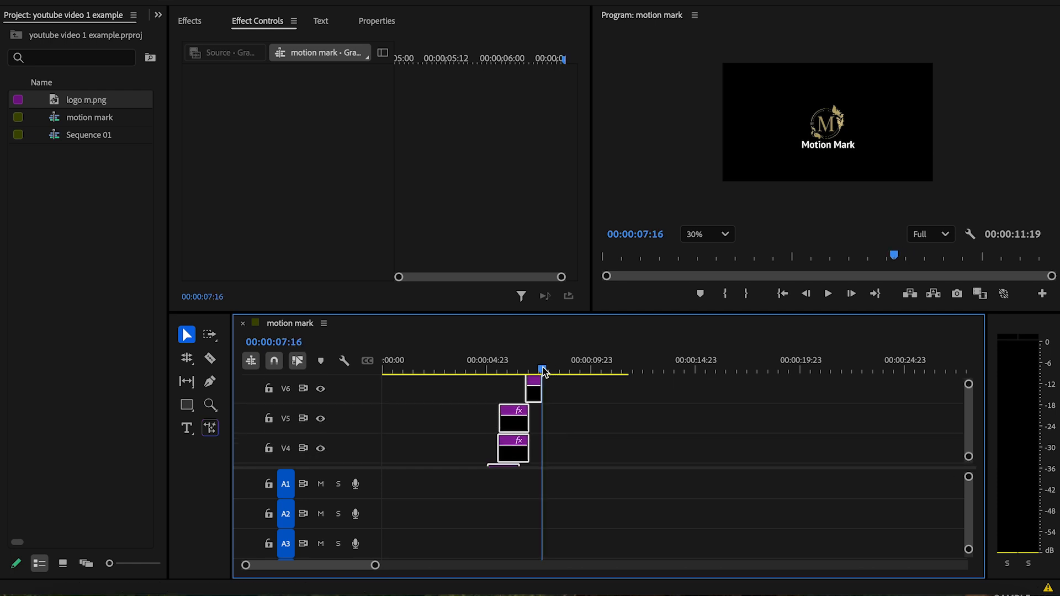
pyautogui.hotkey('ctrl', 'v')
pyautogui.click(471, 369)
pyautogui.moveTo(471, 369); pyautogui.dragTo(464, 369)
pyautogui.press('space')
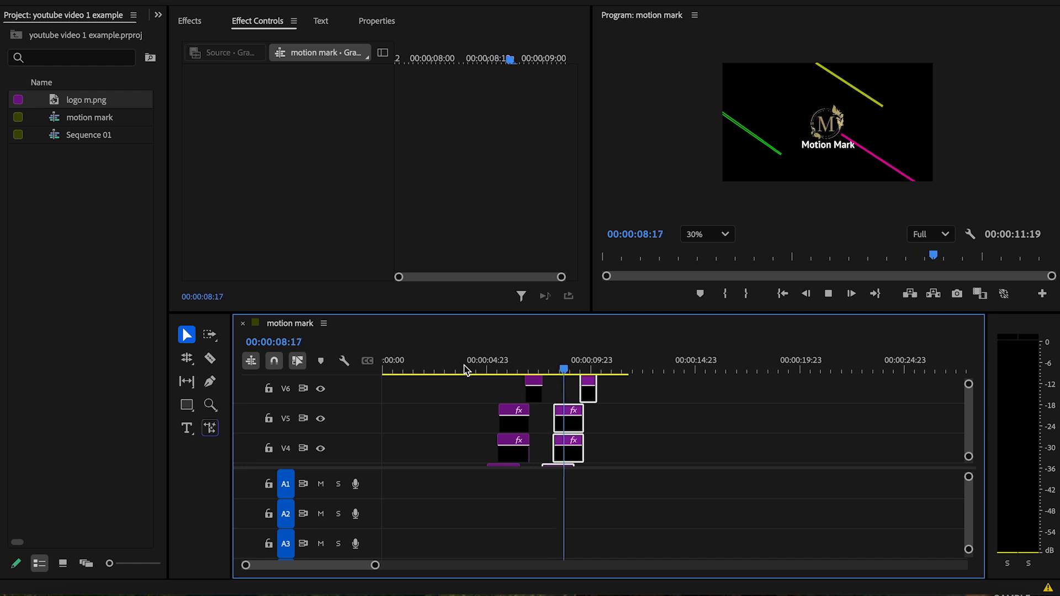
pyautogui.press('space')
# Apply another Transform effect to the Motion Mark clip and enable a Position keyframe for it at 00:00:10:12
pyautogui.scroll(-2, 552, 420)
pyautogui.click(612, 369)
pyautogui.moveTo(612, 370)
pyautogui.mouseDown()
pyautogui.moveTo(590, 370)
pyautogui.moveTo(601, 370)
pyautogui.mouseUp()
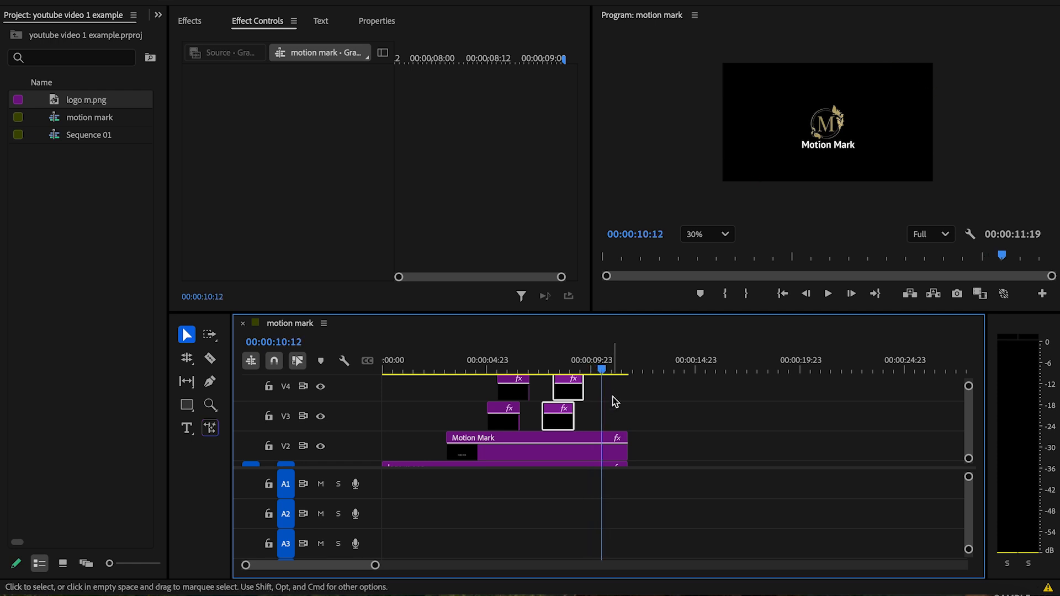
pyautogui.scroll(-1, 615, 402)
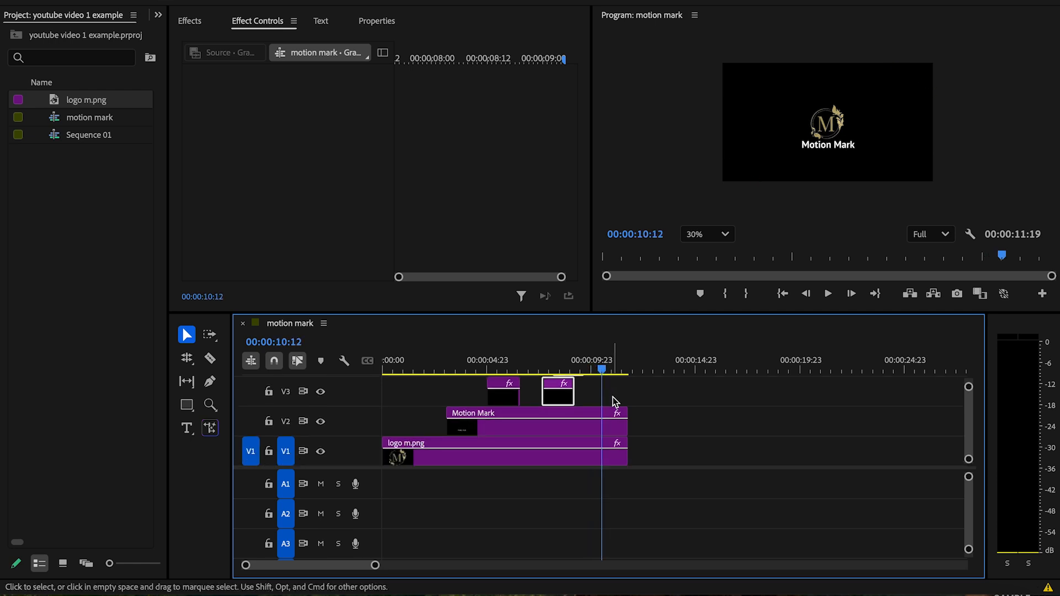
pyautogui.click(609, 426)
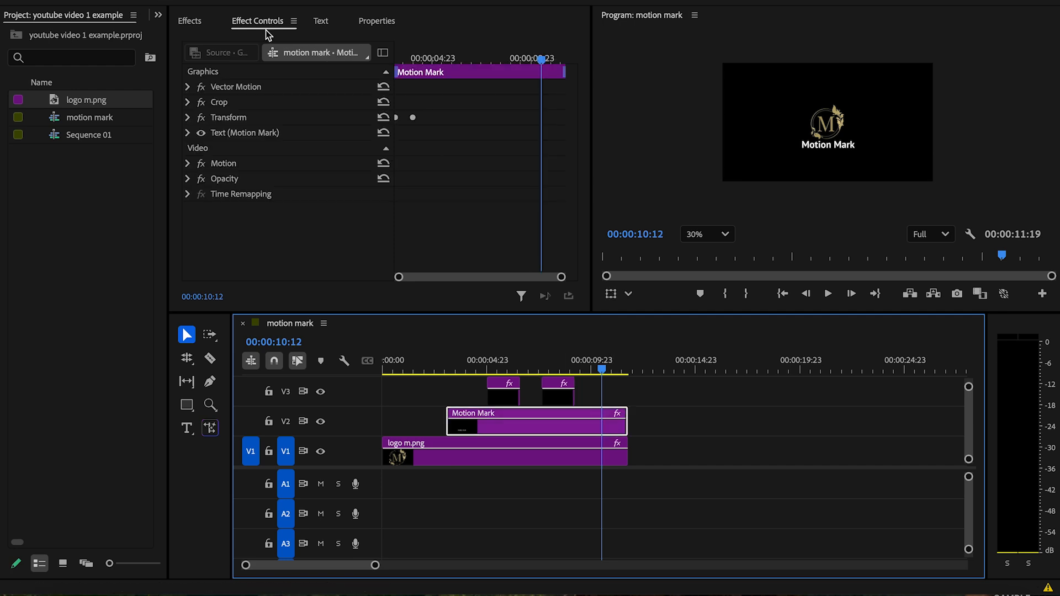
pyautogui.click(200, 19)
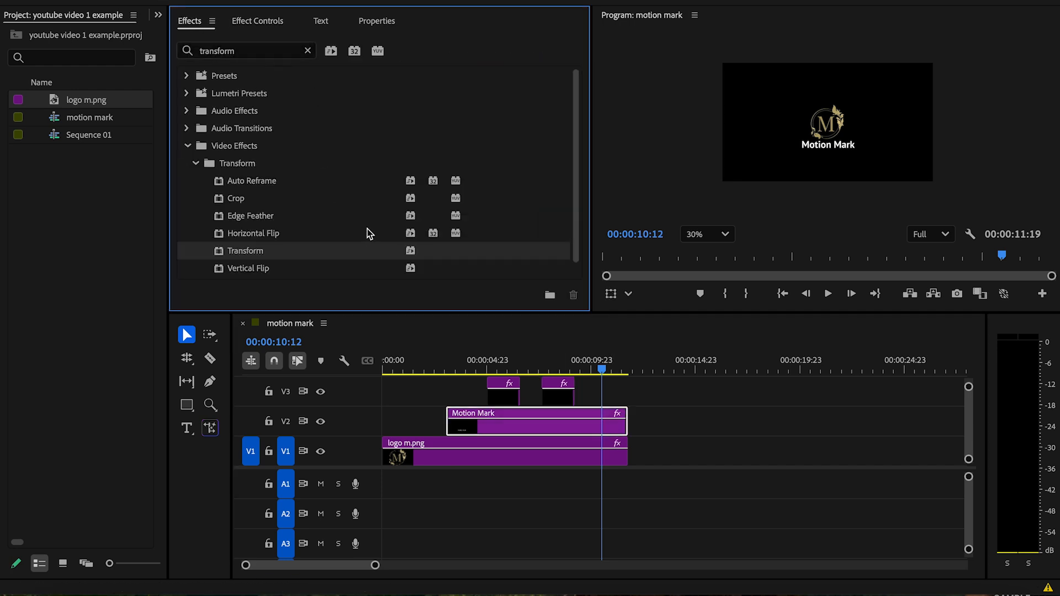
pyautogui.moveTo(309, 255); pyautogui.dragTo(610, 420)
pyautogui.click(262, 22)
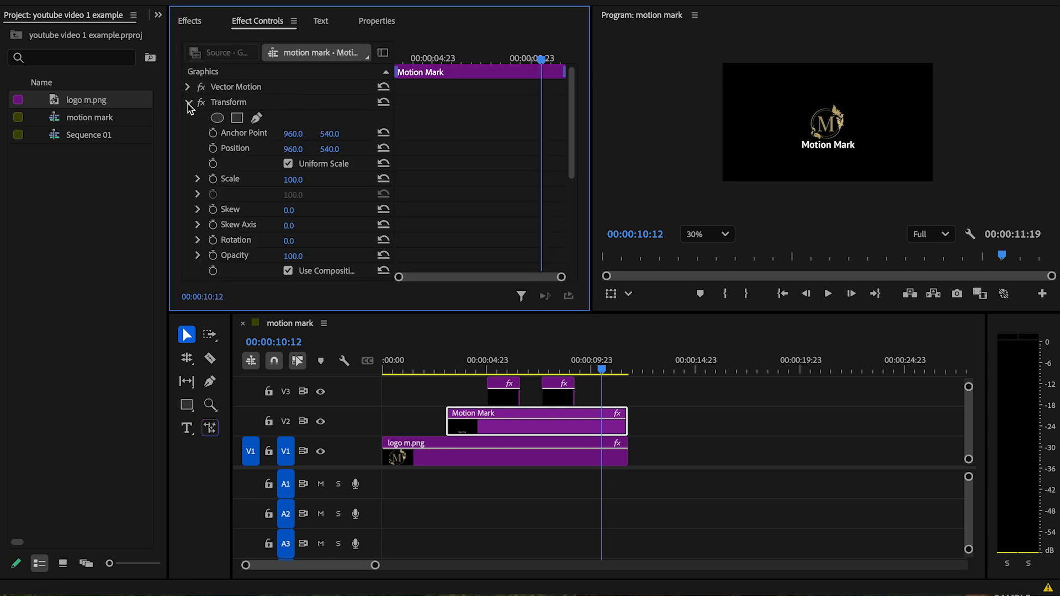
pyautogui.click(213, 148)
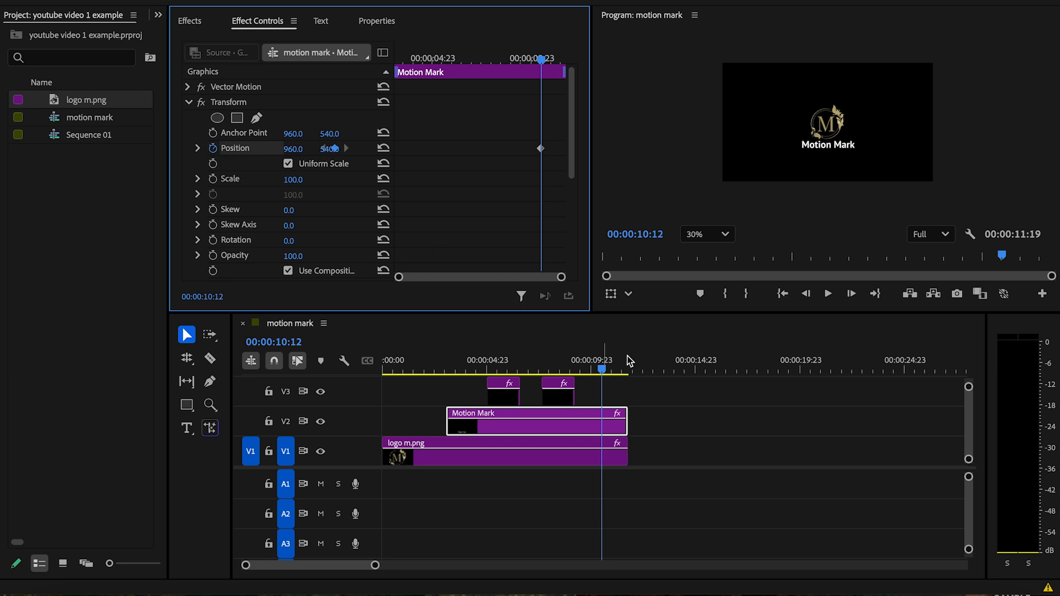
# Keyframe the Motion Mark title's Transform Position at 00:00:11:03, lowering the title vertically below its original place
pyautogui.moveTo(608, 370); pyautogui.dragTo(617, 372)
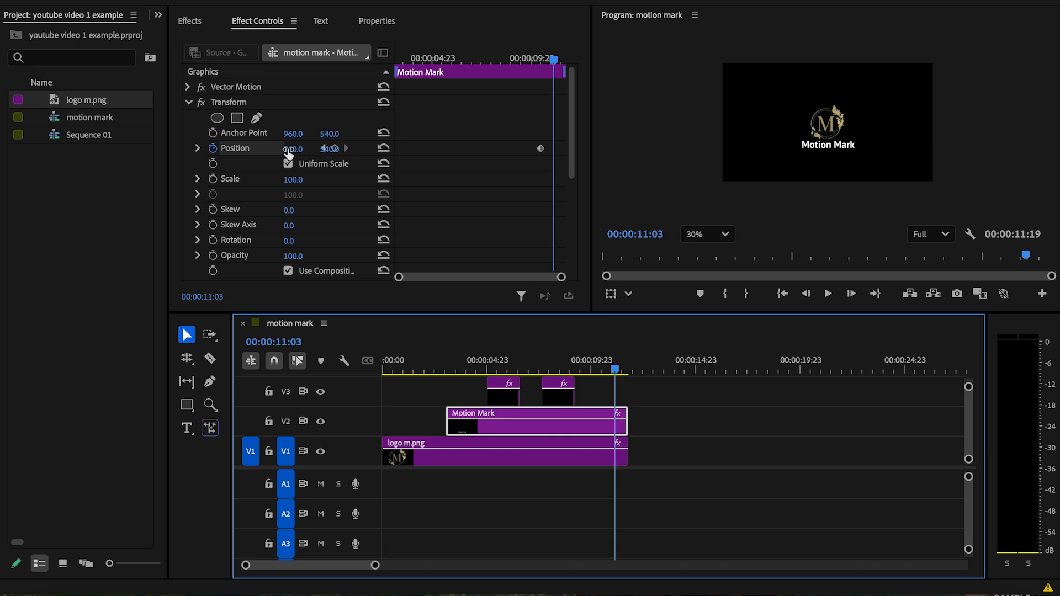
pyautogui.moveTo(328, 157); pyautogui.dragTo(332, 150)
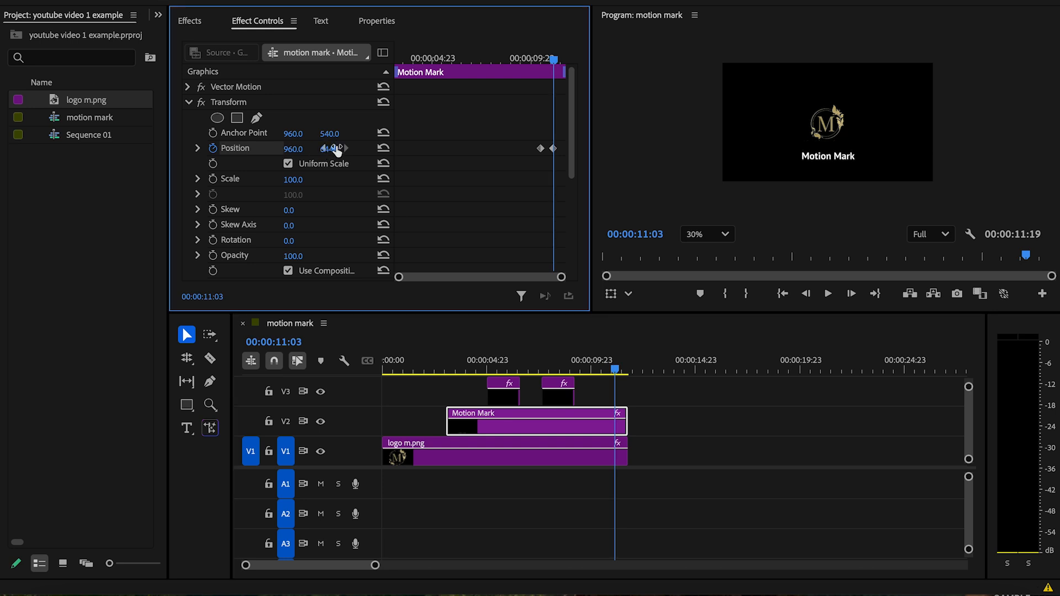
pyautogui.moveTo(328, 154); pyautogui.dragTo(331, 154)
# Apply another Crop effect to the Motion Mark clip and increase its Bottom crop to mask the title as it moves down
pyautogui.click(194, 23)
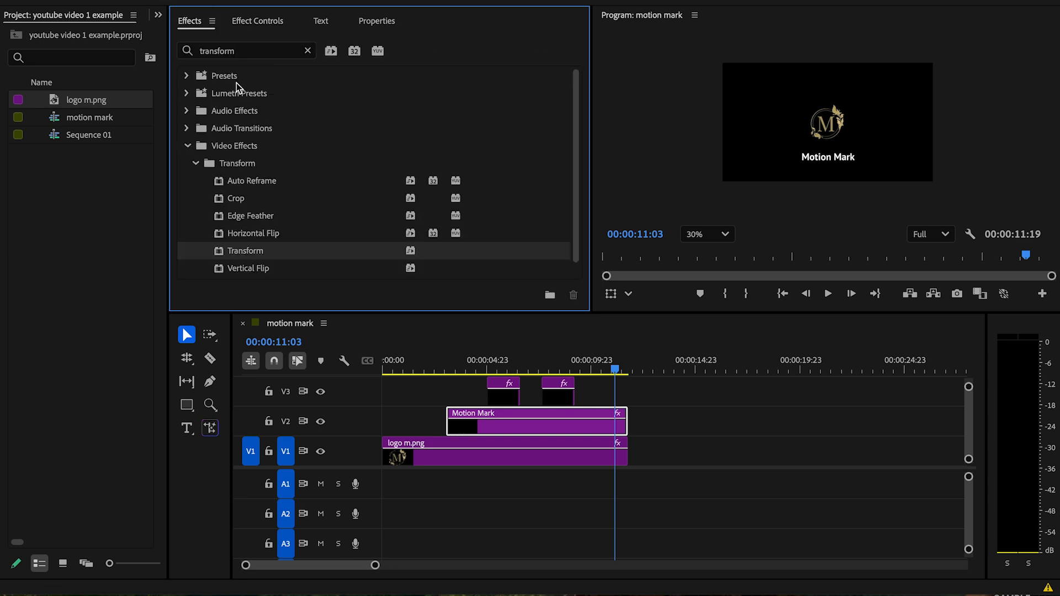
pyautogui.click(243, 55)
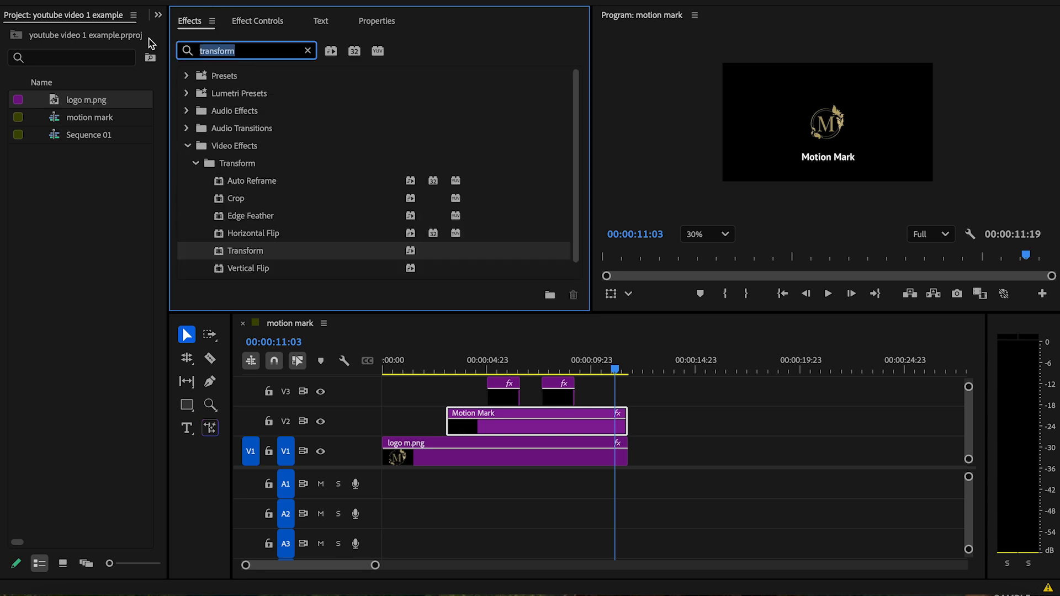
pyautogui.write('crp')
pyautogui.press('BackSpace')
pyautogui.write('op')
pyautogui.moveTo(229, 188); pyautogui.dragTo(484, 422)
pyautogui.click(271, 22)
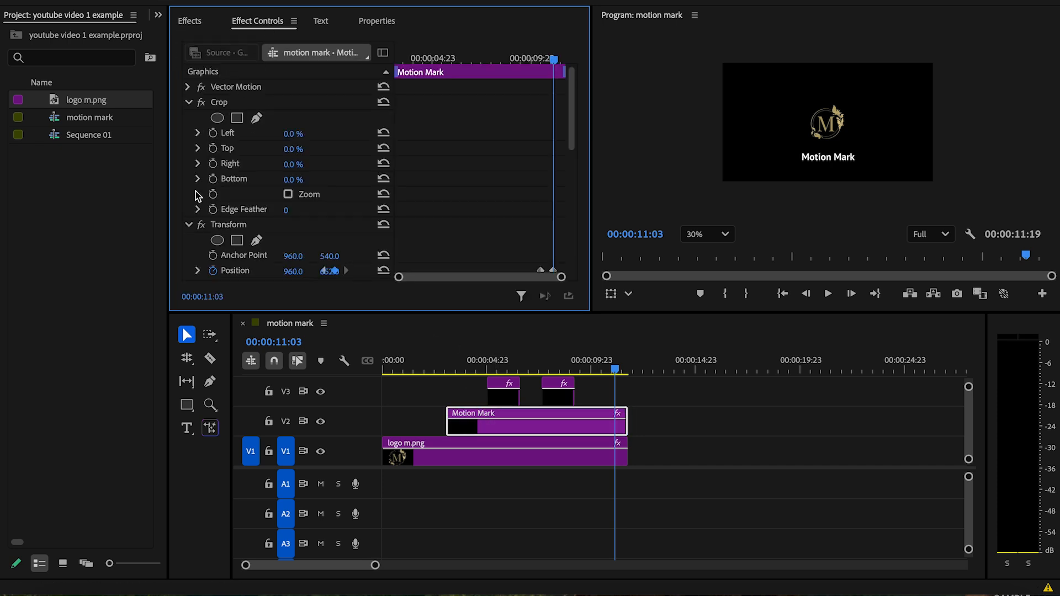
pyautogui.click(189, 227)
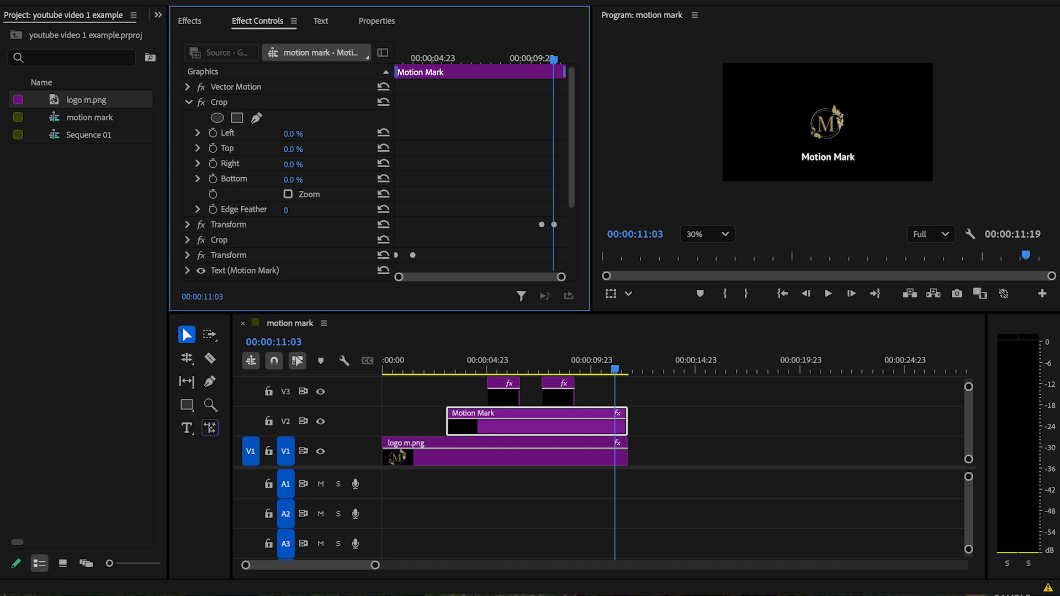
pyautogui.moveTo(293, 179); pyautogui.dragTo(301, 180)
pyautogui.moveTo(614, 368); pyautogui.dragTo(589, 366)
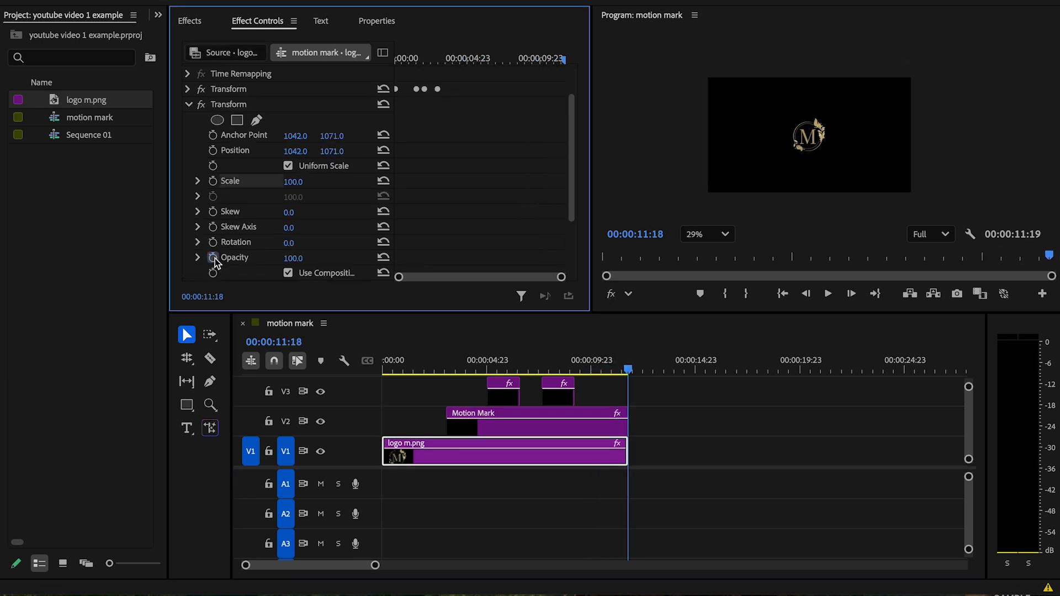
# Keyframe the logo's second Transform Opacity from 100 at 00:00:11:00 to 0 at 00:00:11:19 and preview the animation from the start
pyautogui.click(212, 258)
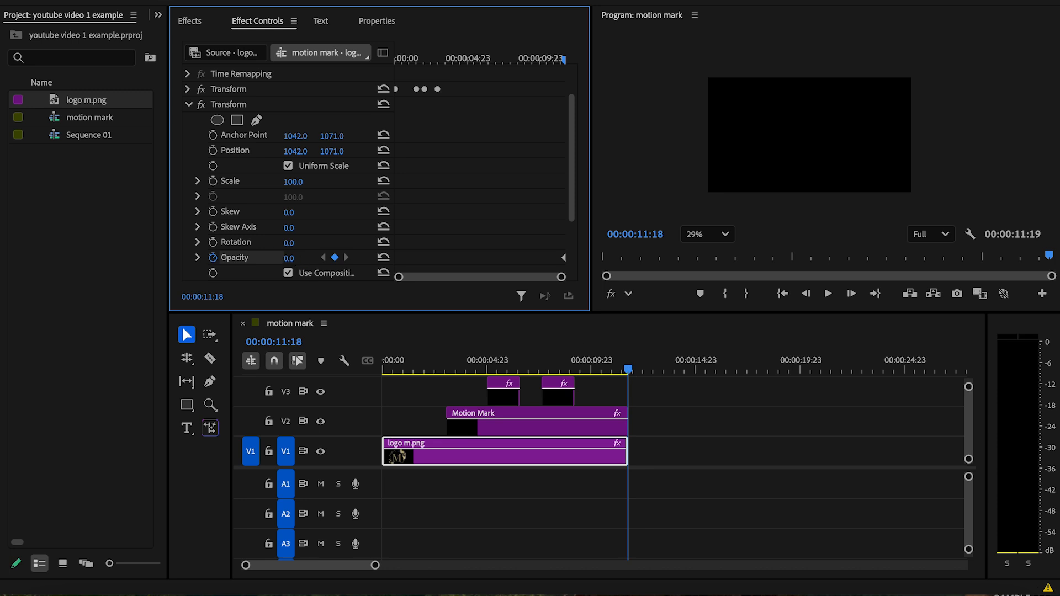
pyautogui.moveTo(632, 368)
pyautogui.mouseDown()
pyautogui.moveTo(569, 369)
pyautogui.moveTo(632, 373)
pyautogui.moveTo(603, 371)
pyautogui.moveTo(616, 372)
pyautogui.mouseUp()
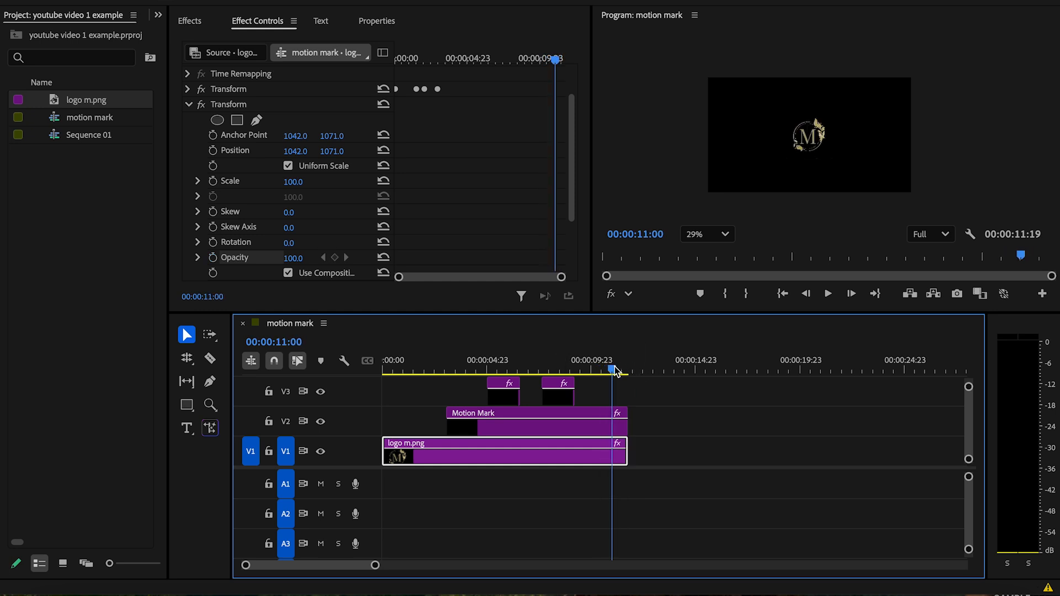
pyautogui.click(213, 258)
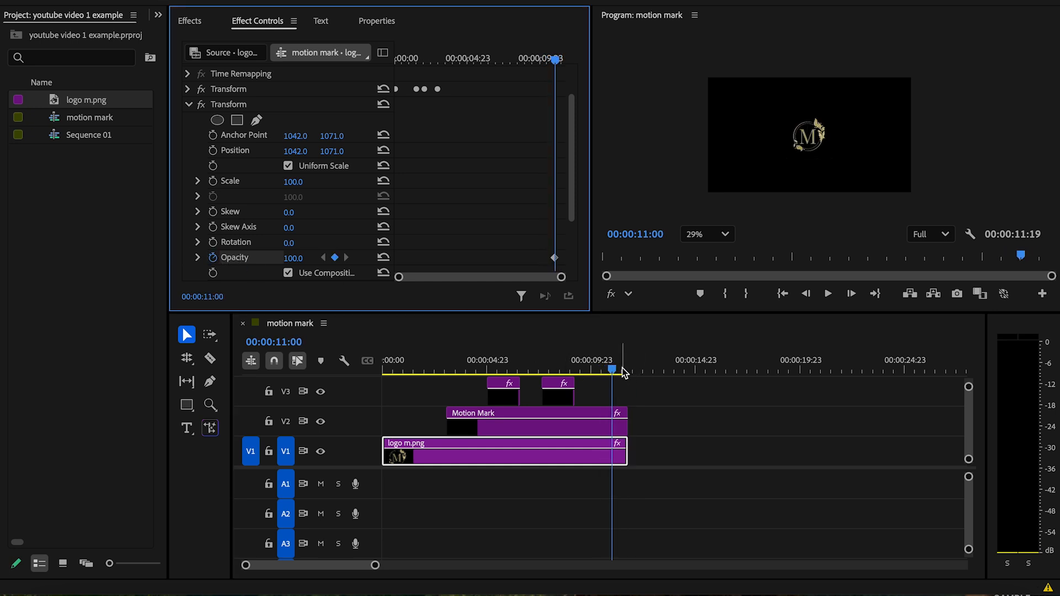
pyautogui.moveTo(618, 373); pyautogui.dragTo(630, 371)
pyautogui.click(289, 264)
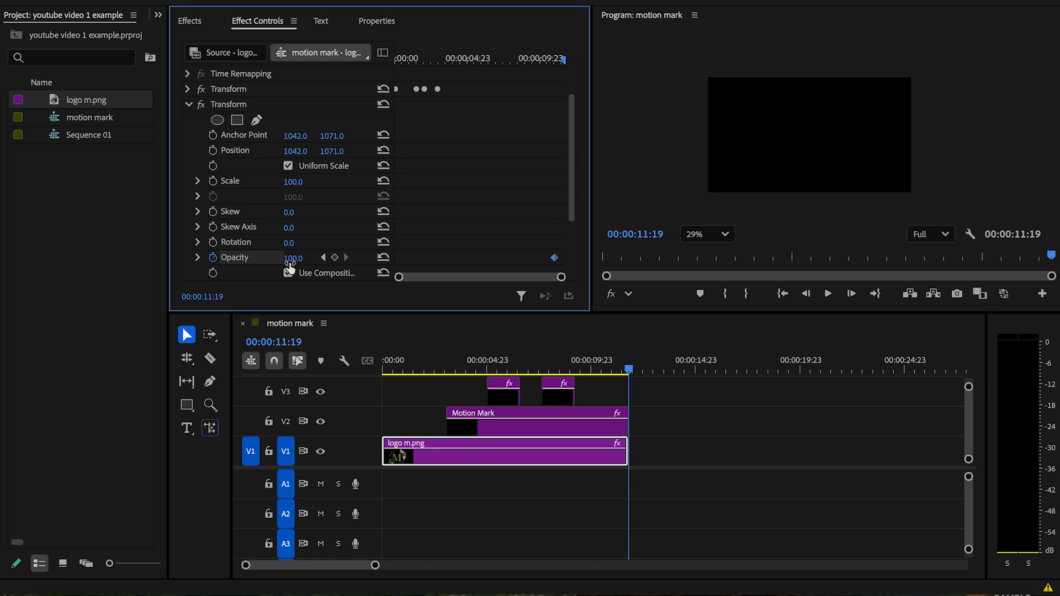
pyautogui.click(303, 257)
pyautogui.write('0')
pyautogui.press('Return')
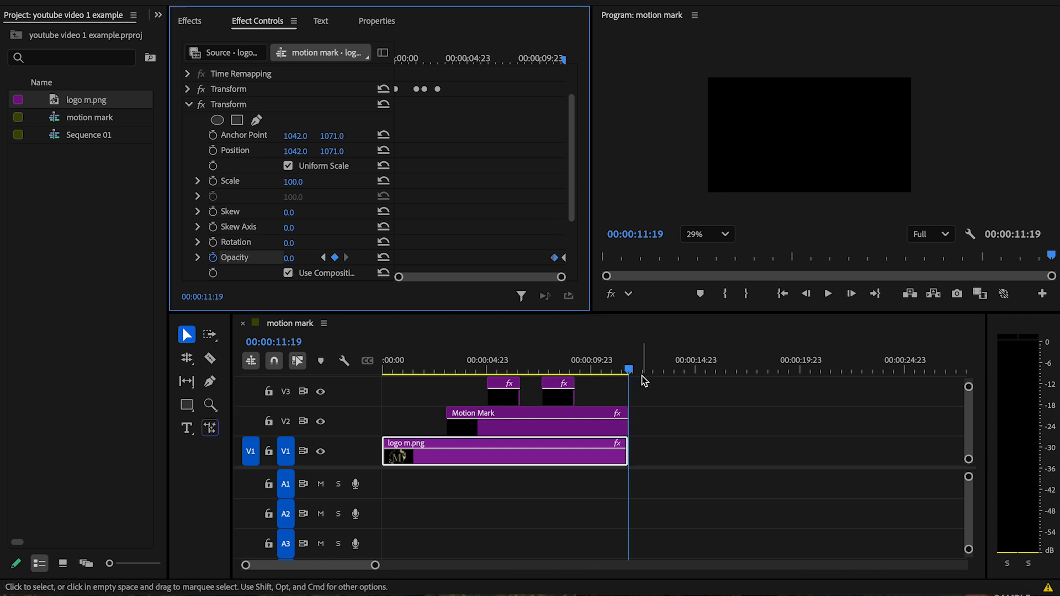
pyautogui.moveTo(628, 371); pyautogui.dragTo(347, 347)
pyautogui.press('space')
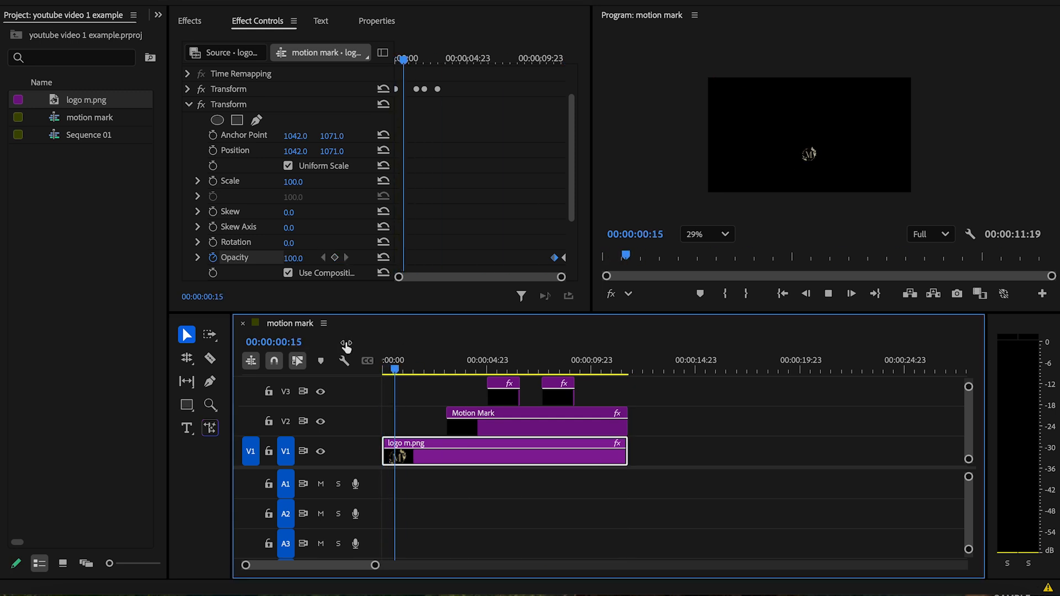